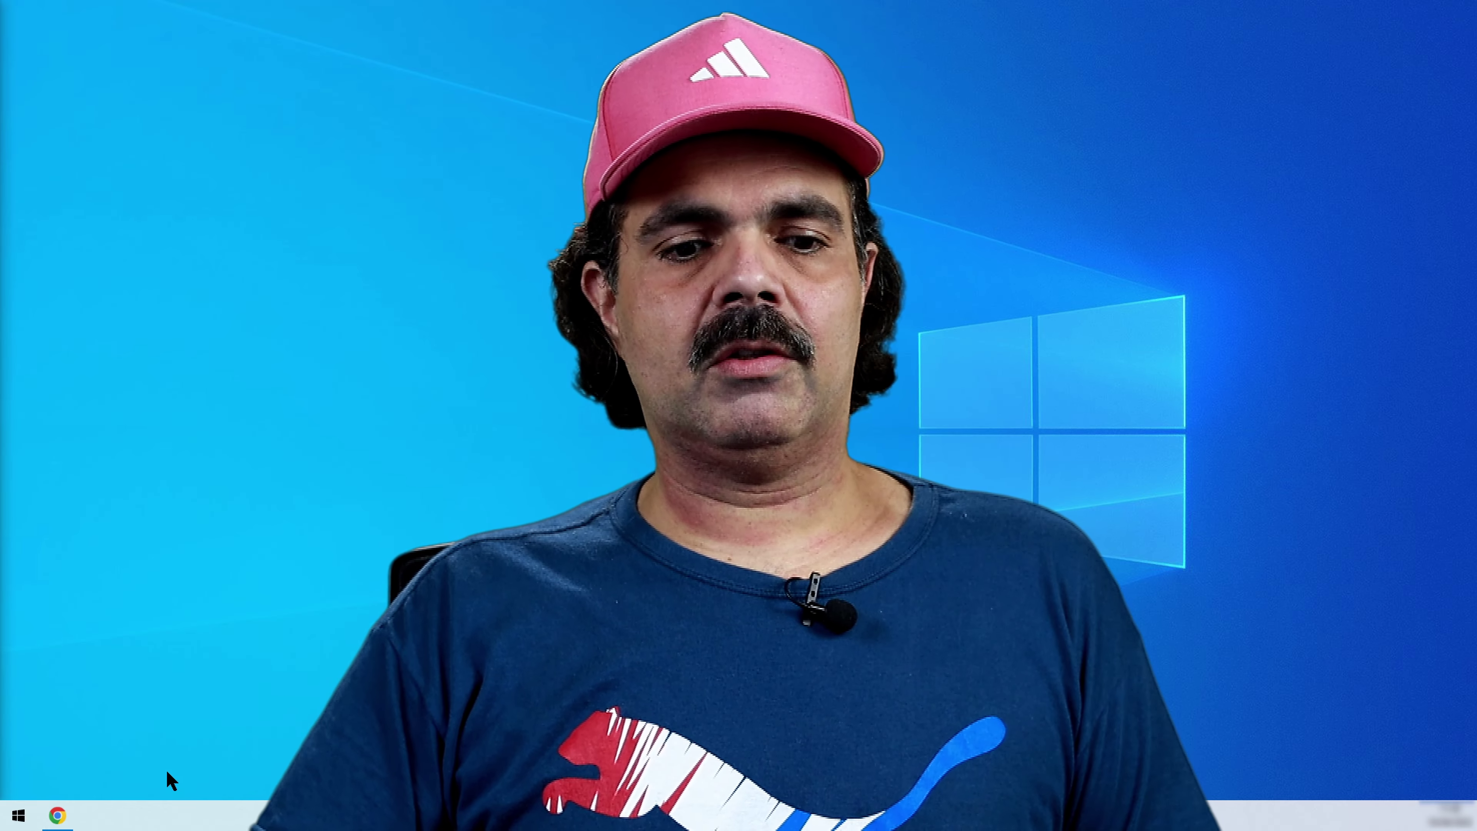
Search Google for 'myvmware' in Chrome and open the VMware Customer Connect login page
left_click(65, 822)
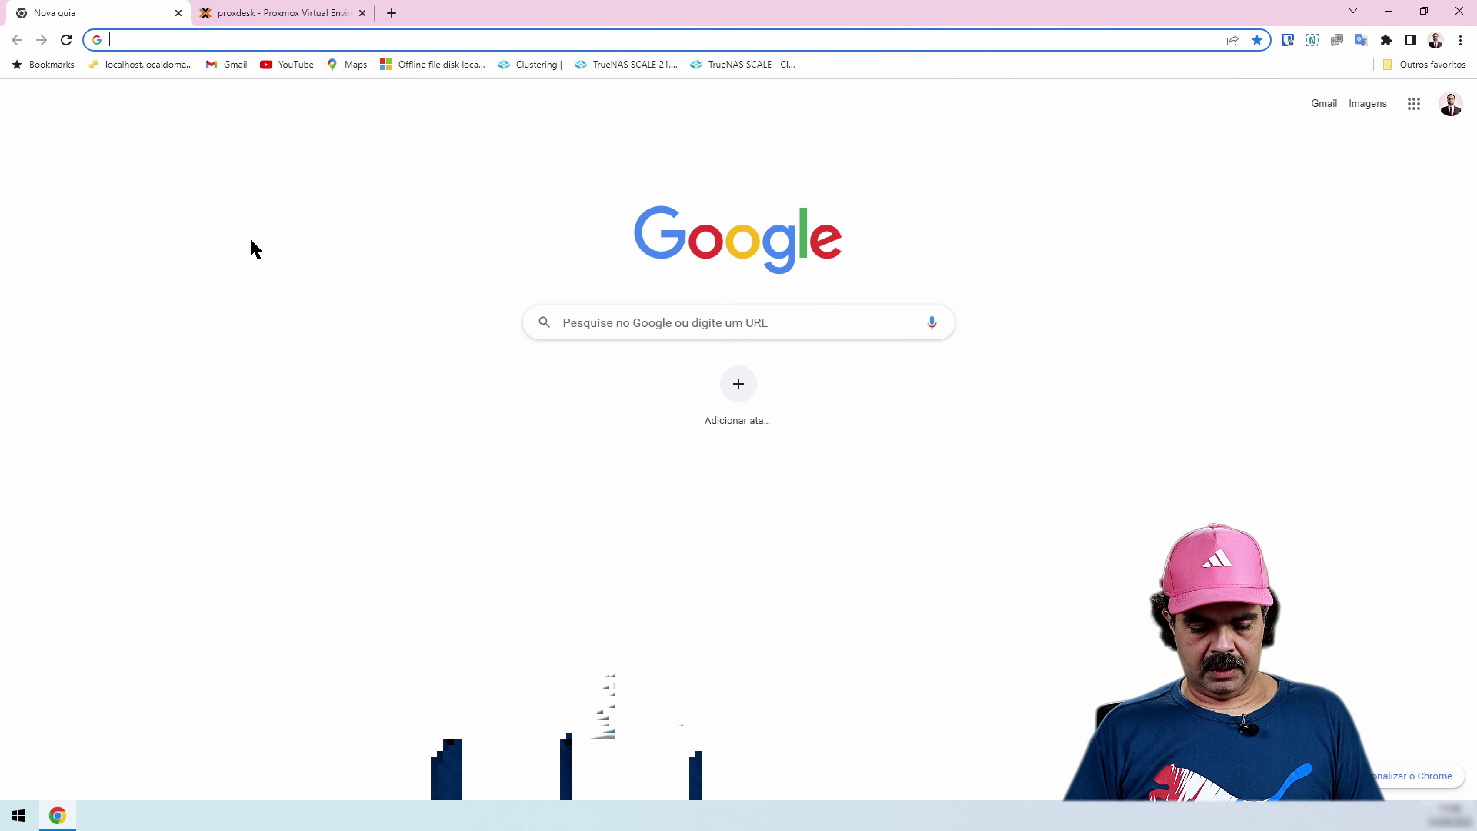
type("myvmware")
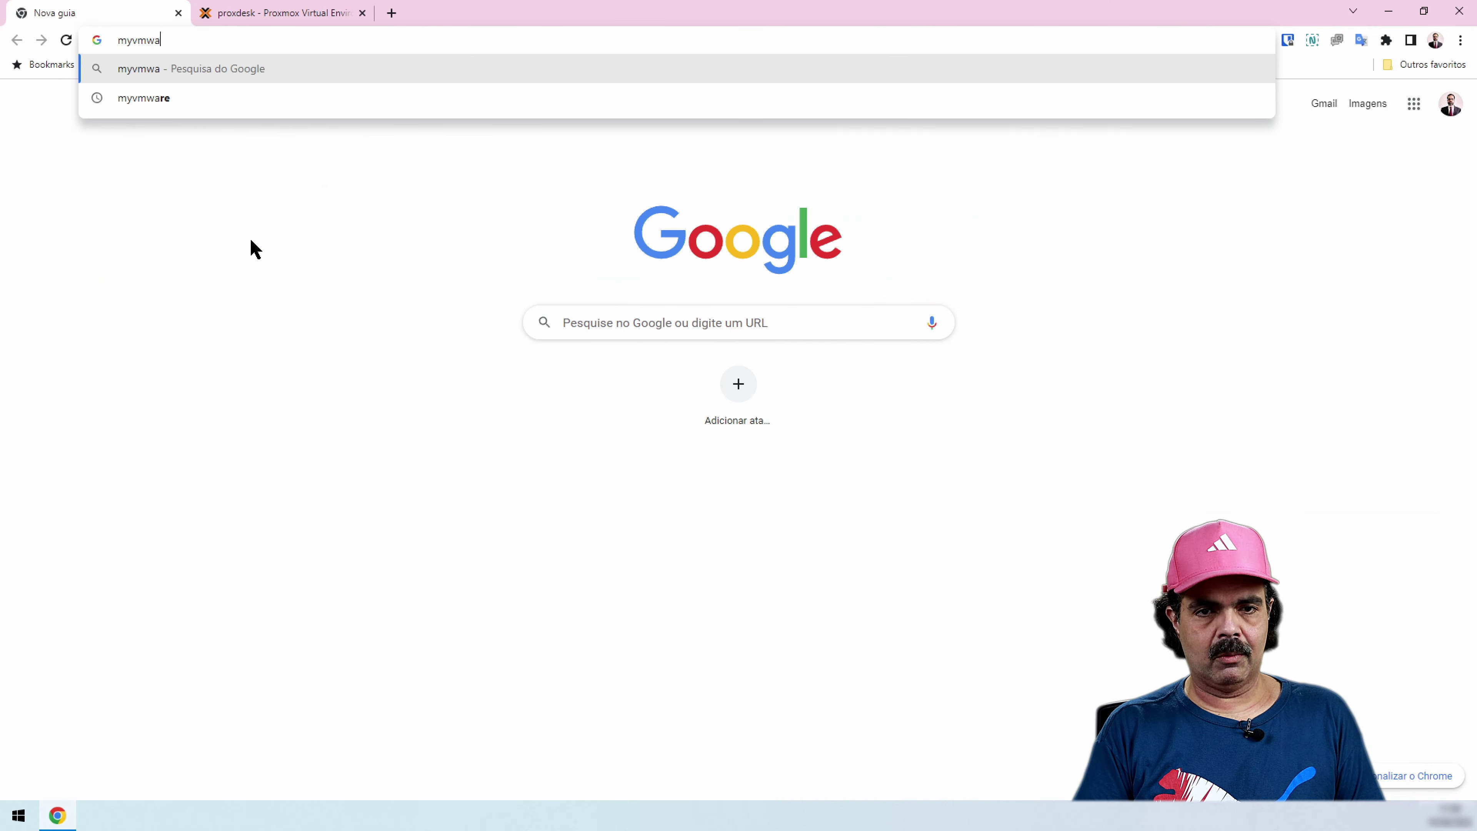
key("Return")
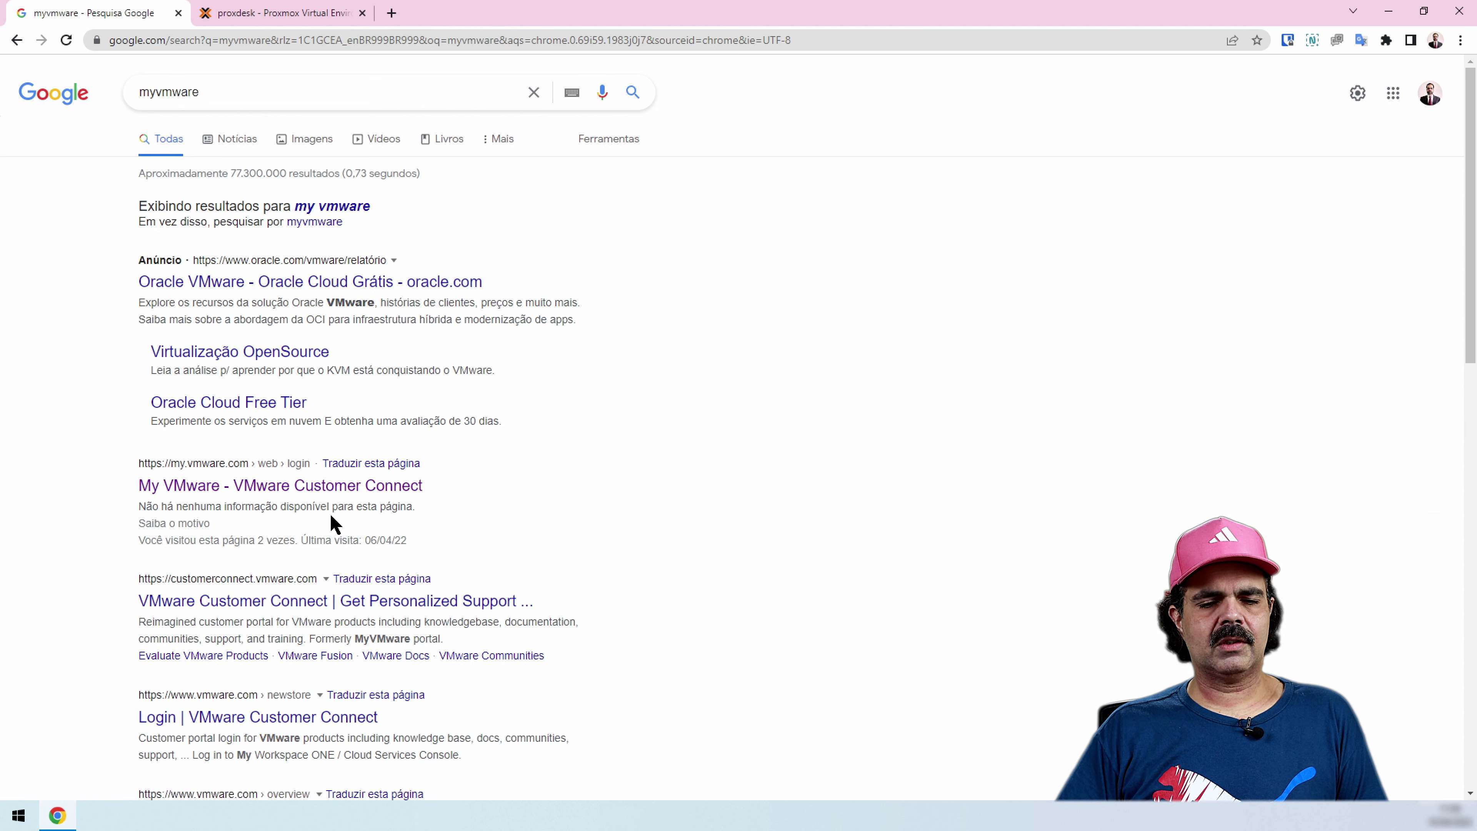
left_click(232, 502)
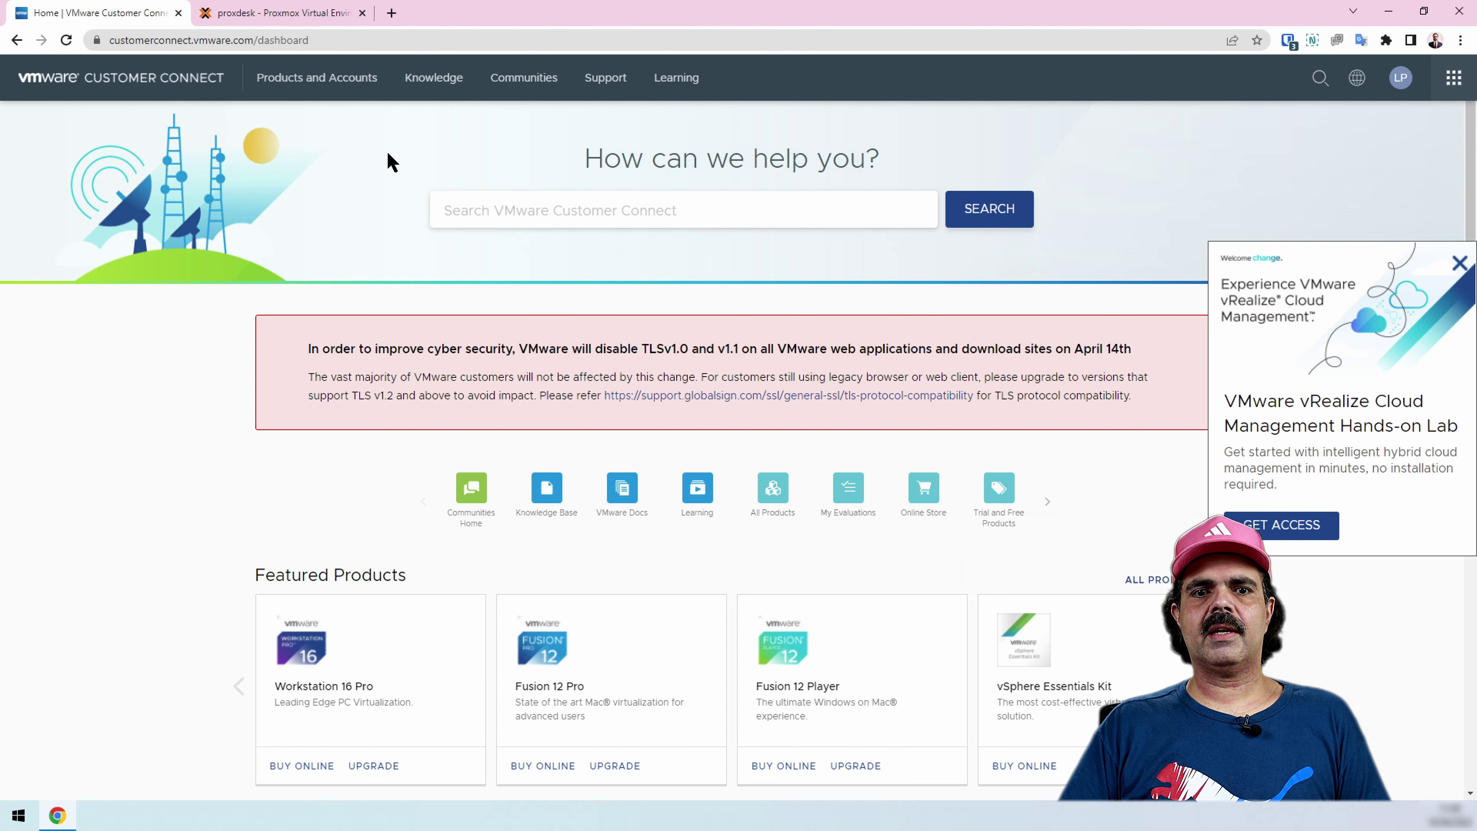
Browse All Products to the vSphere Hypervisor (ESXi) download components
left_click(356, 87)
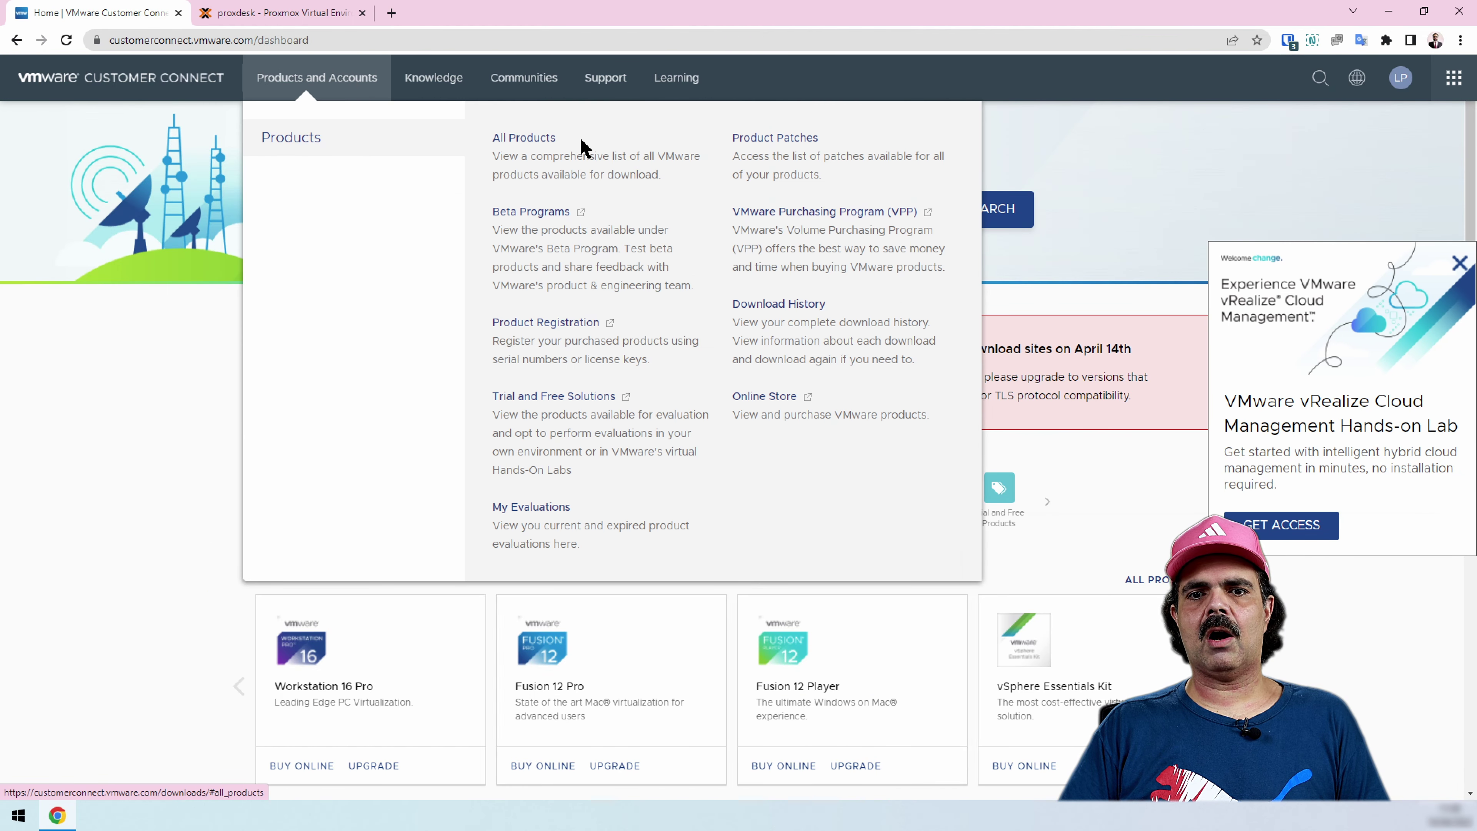
left_click(519, 140)
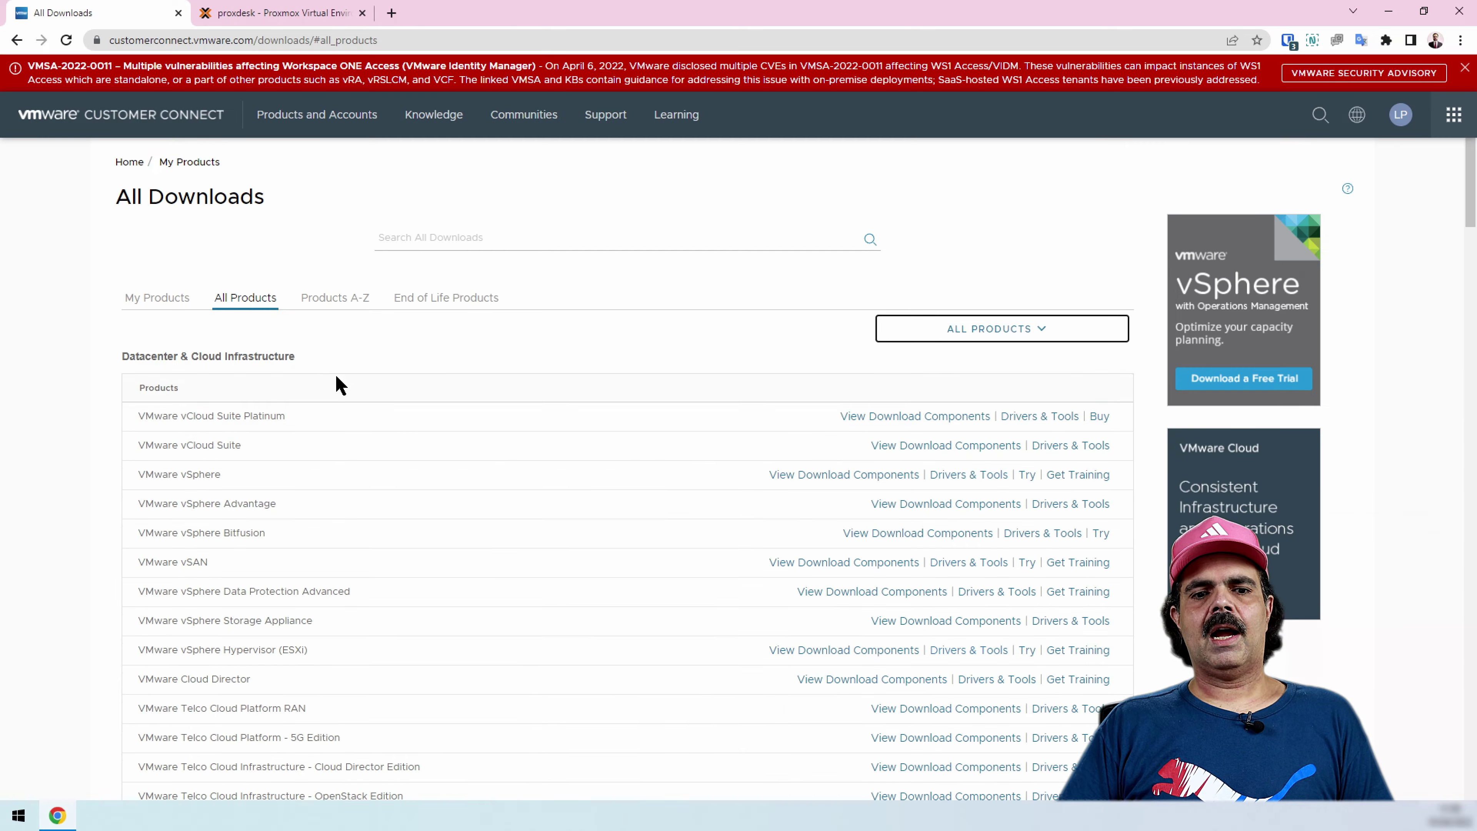
scroll(349, 401, "down", 5)
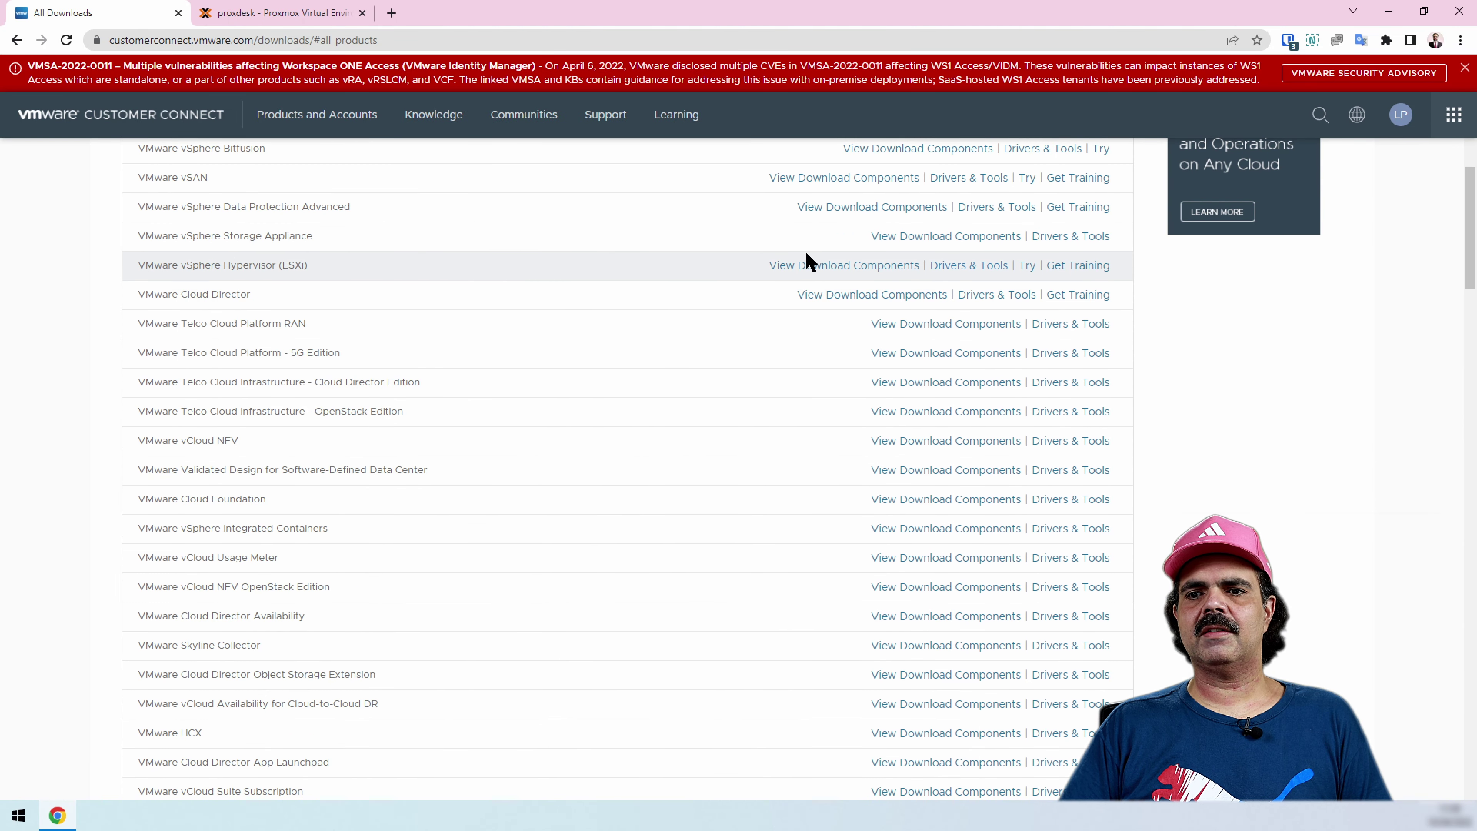
left_click(836, 267)
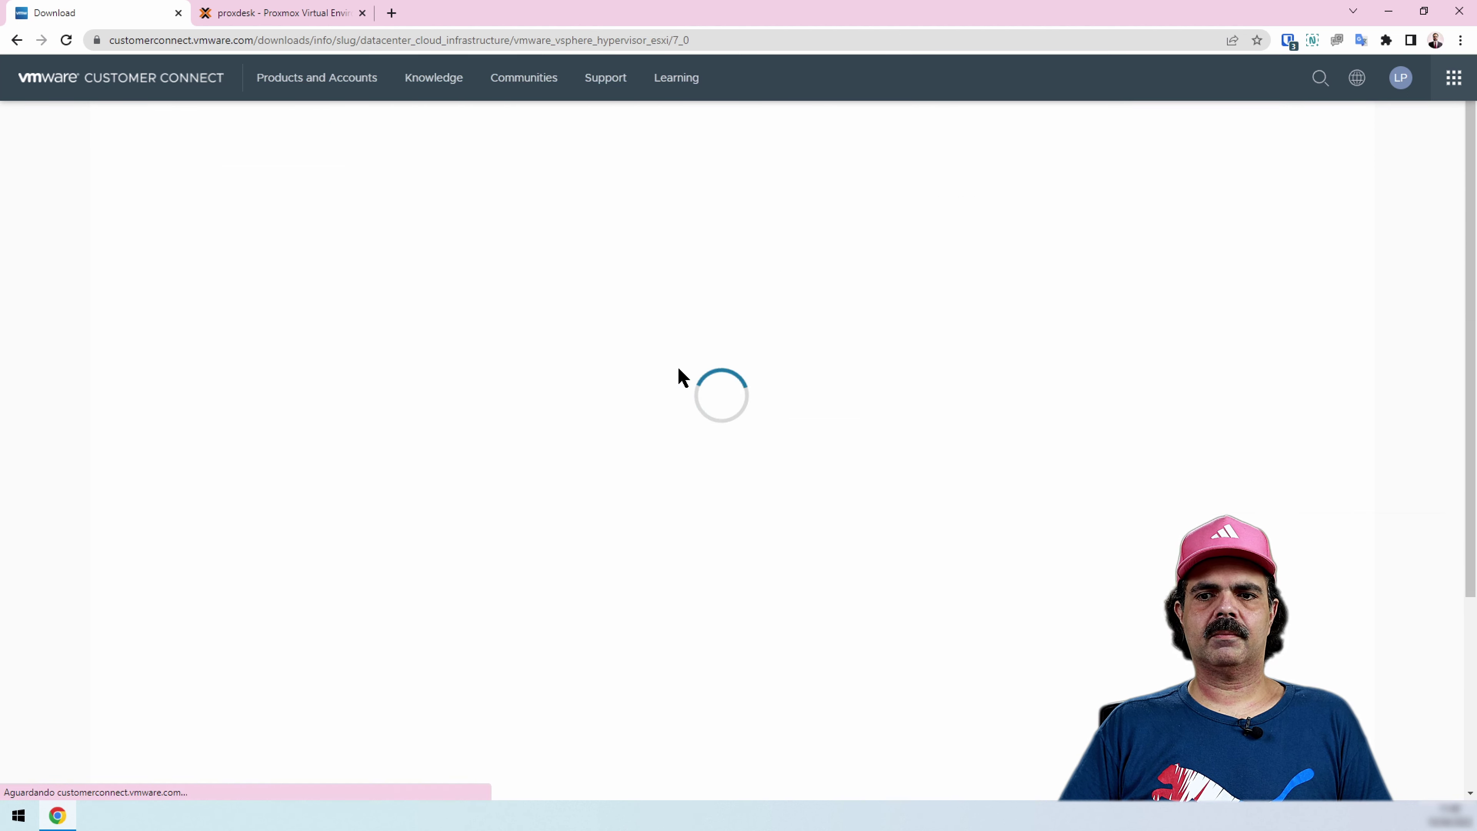
Try ESXi version 7.0, then switch to the 6.5 downloads and reach the registration form
left_click(164, 220)
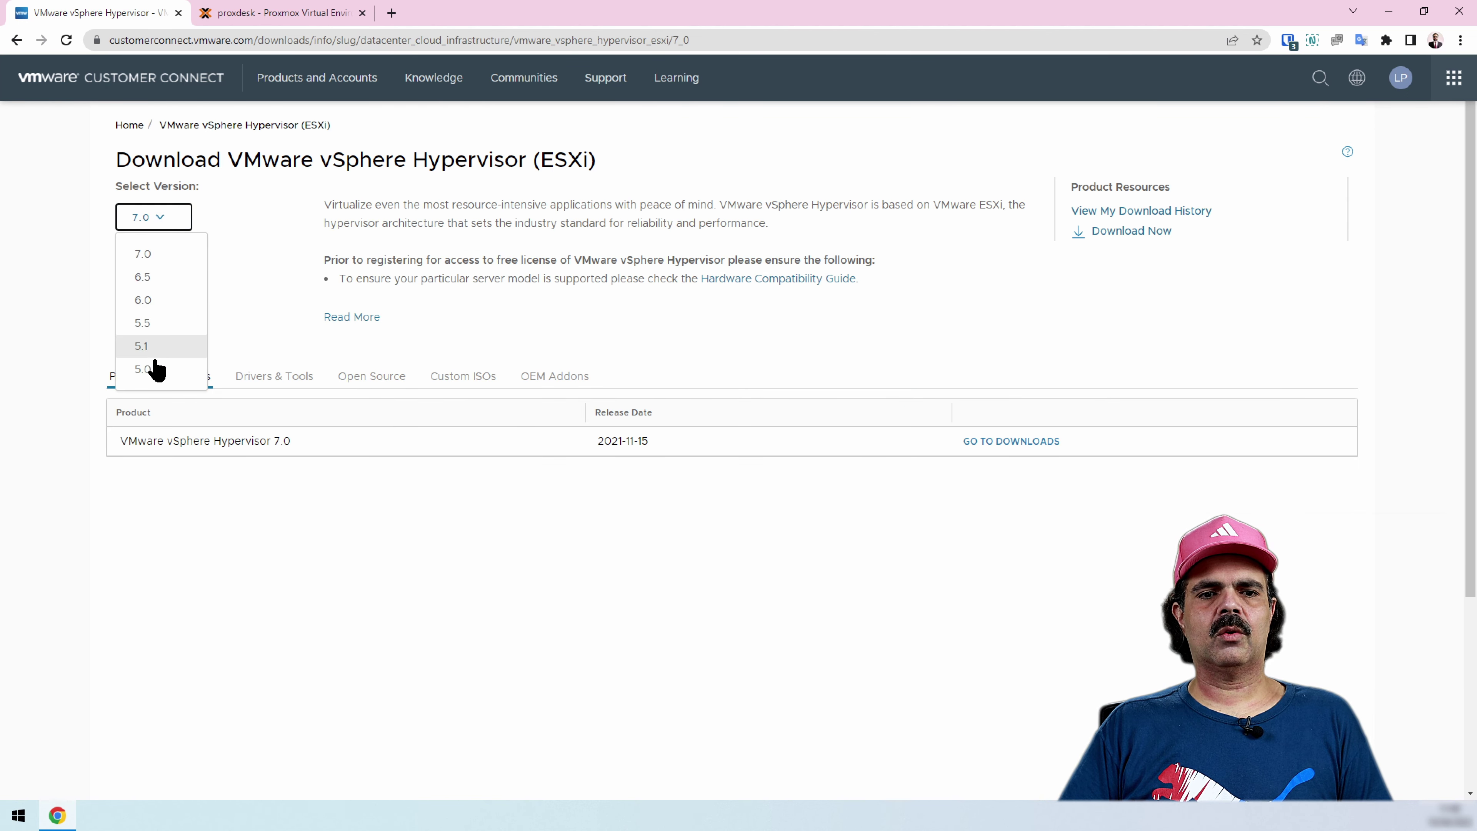
left_click(269, 229)
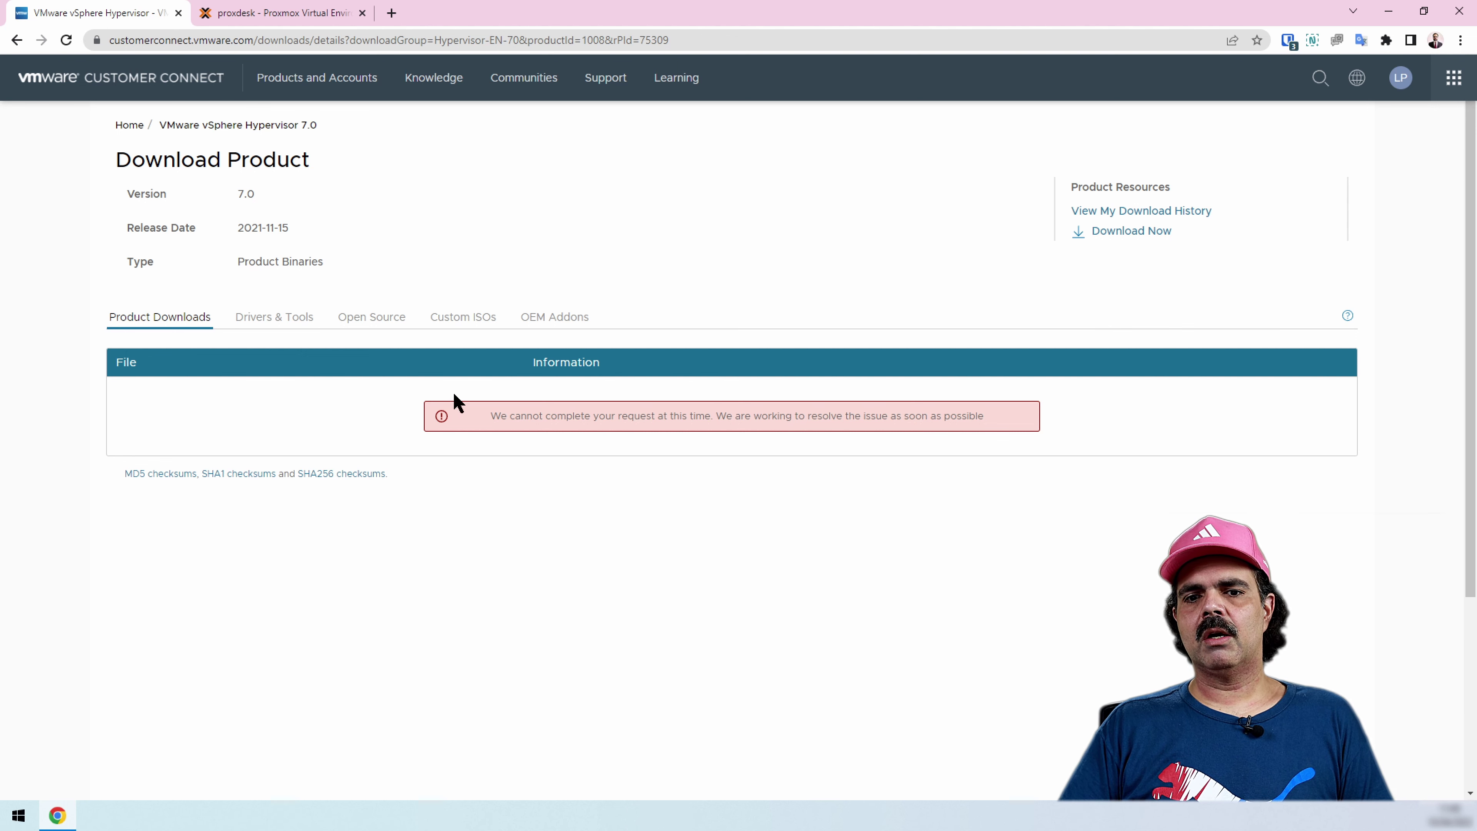
left_click(17, 41)
left_click(157, 222)
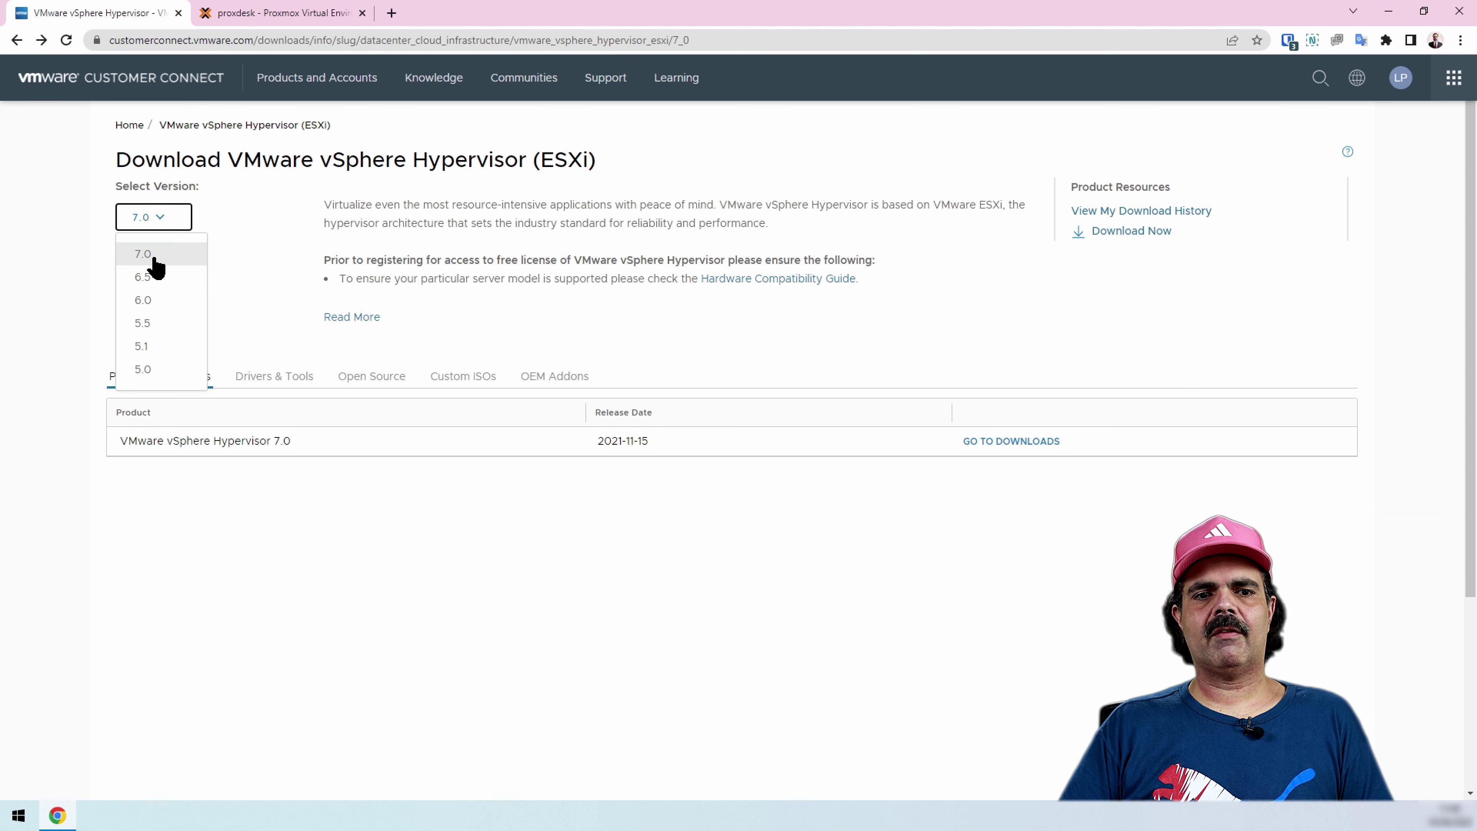
left_click(154, 278)
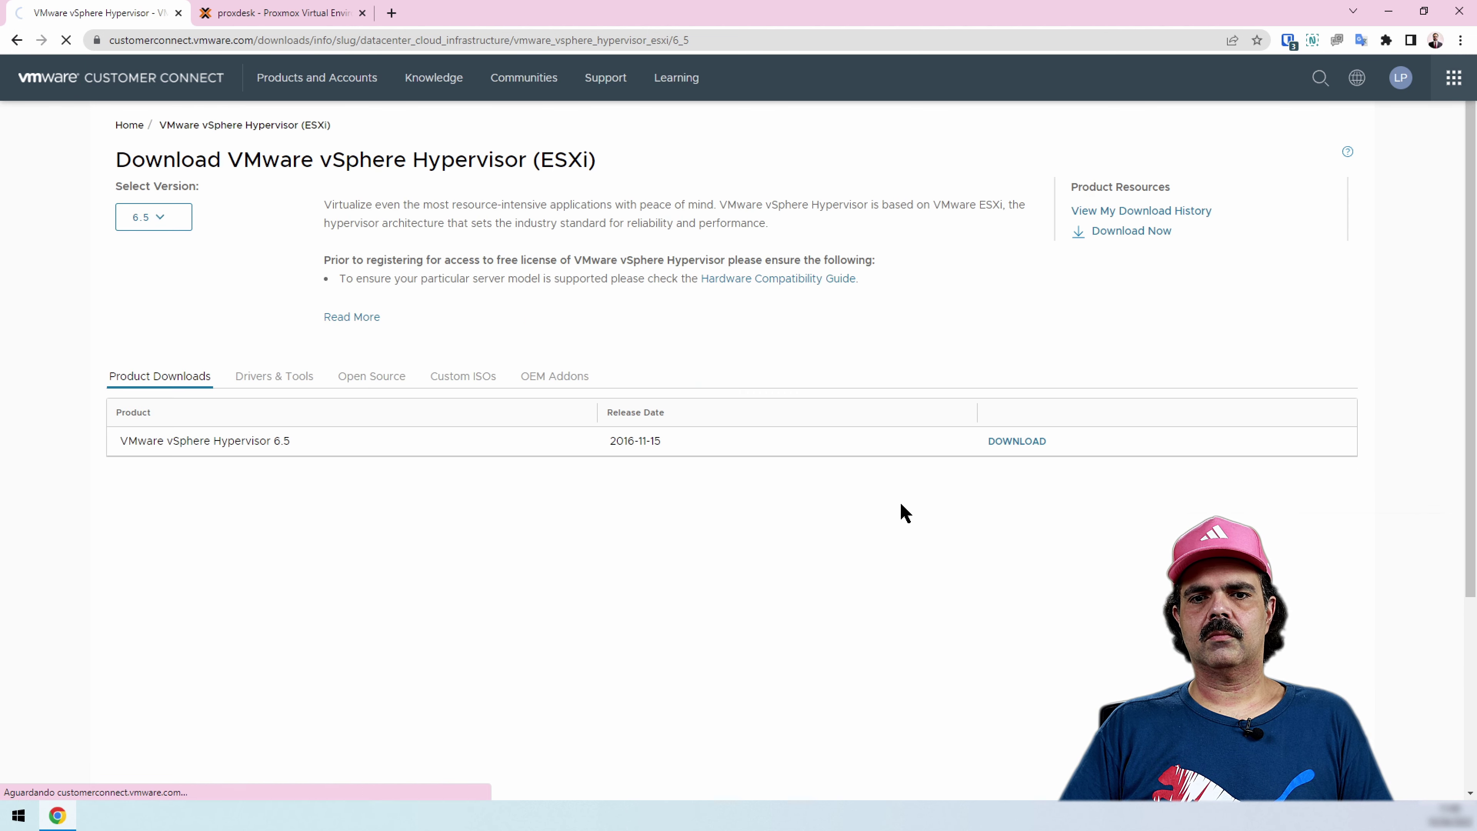
scroll(585, 528, "down", 10)
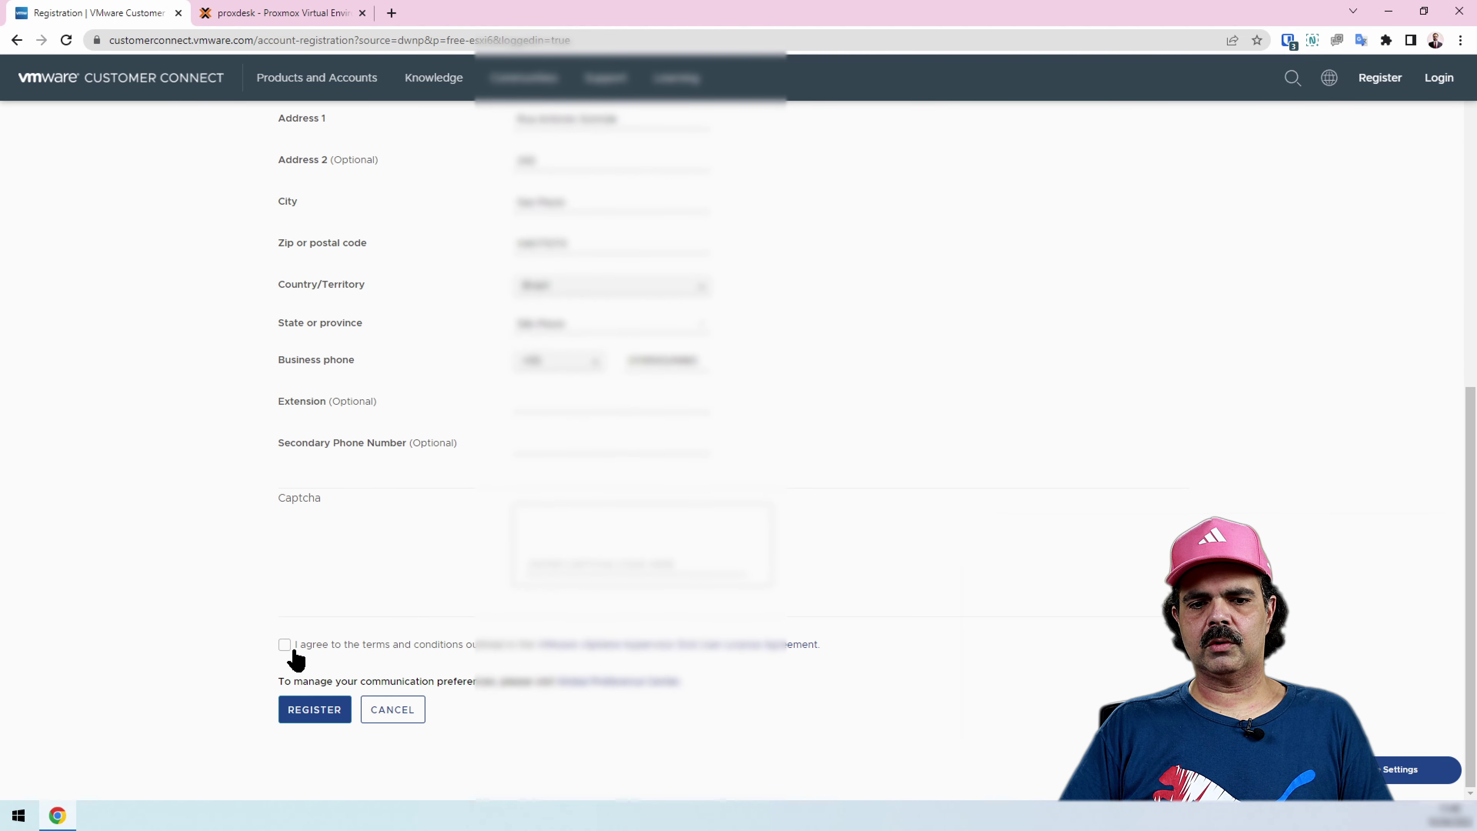
Accept the license terms, register, and save the ESXi 6.7 Update 3 ISO to Downloads
left_click(294, 650)
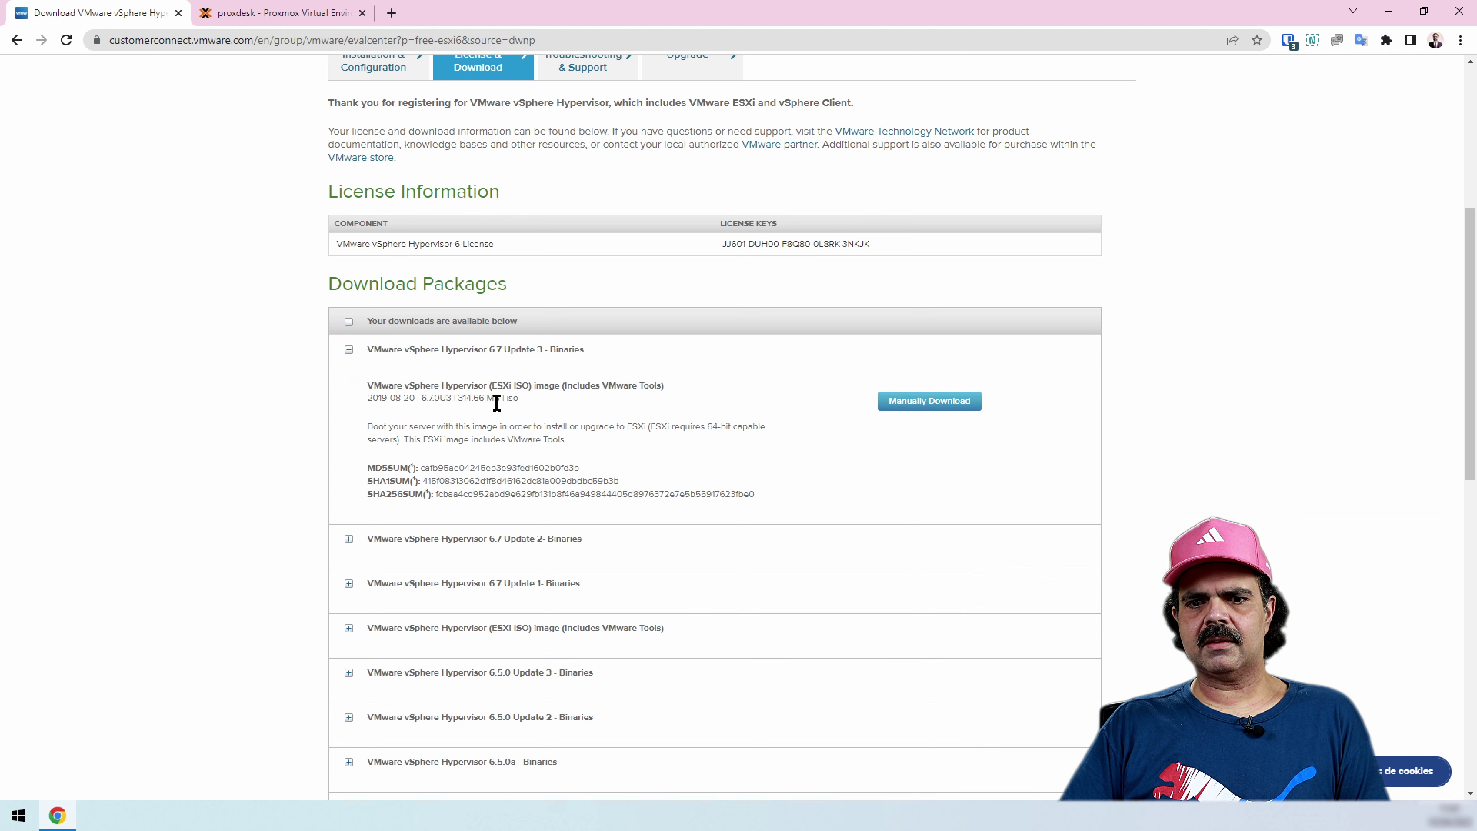
left_click(913, 408)
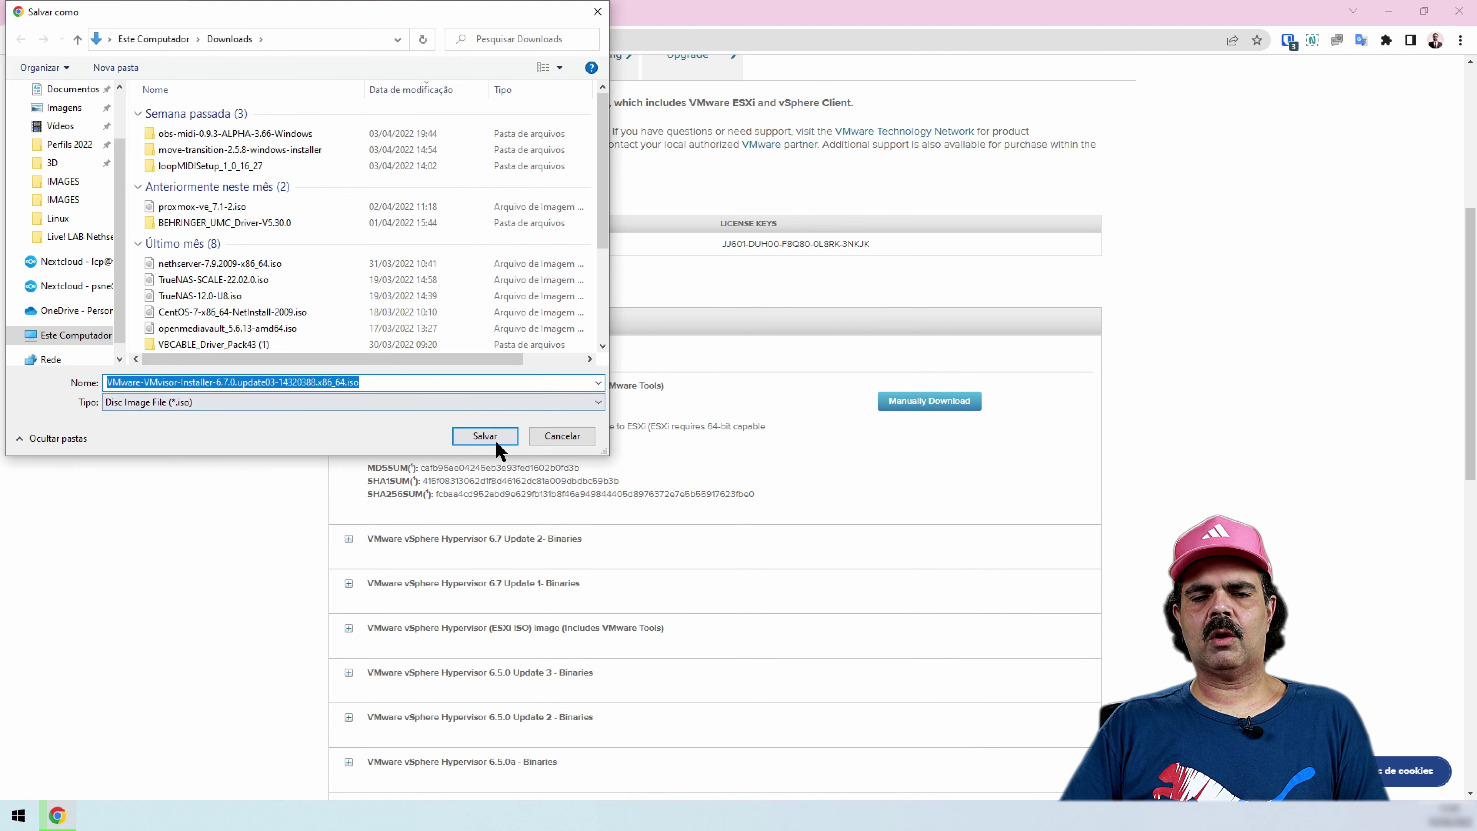
left_click(485, 436)
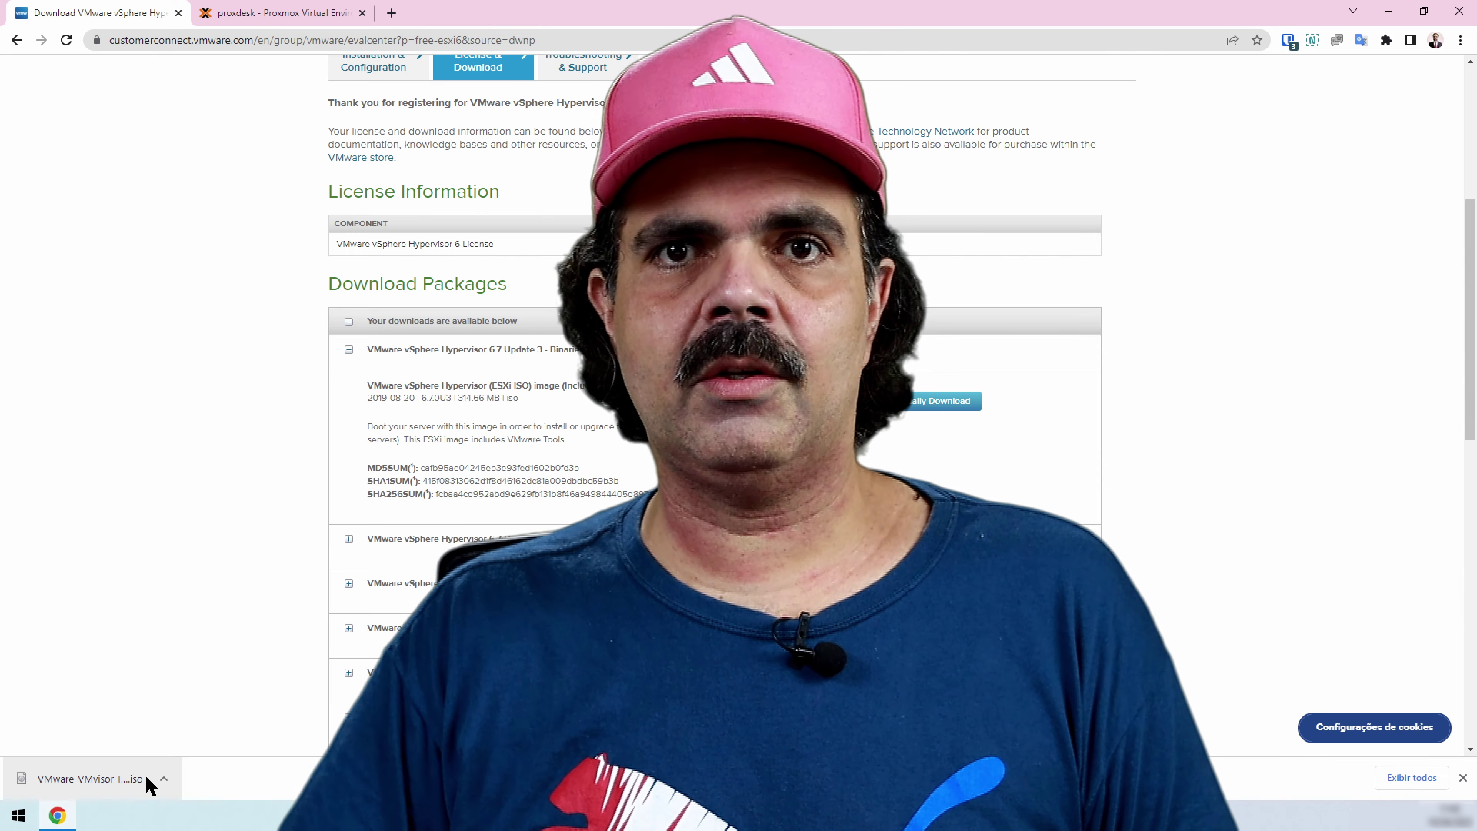
Minimize Chrome and launch Rufus from Windows search
left_click(1389, 11)
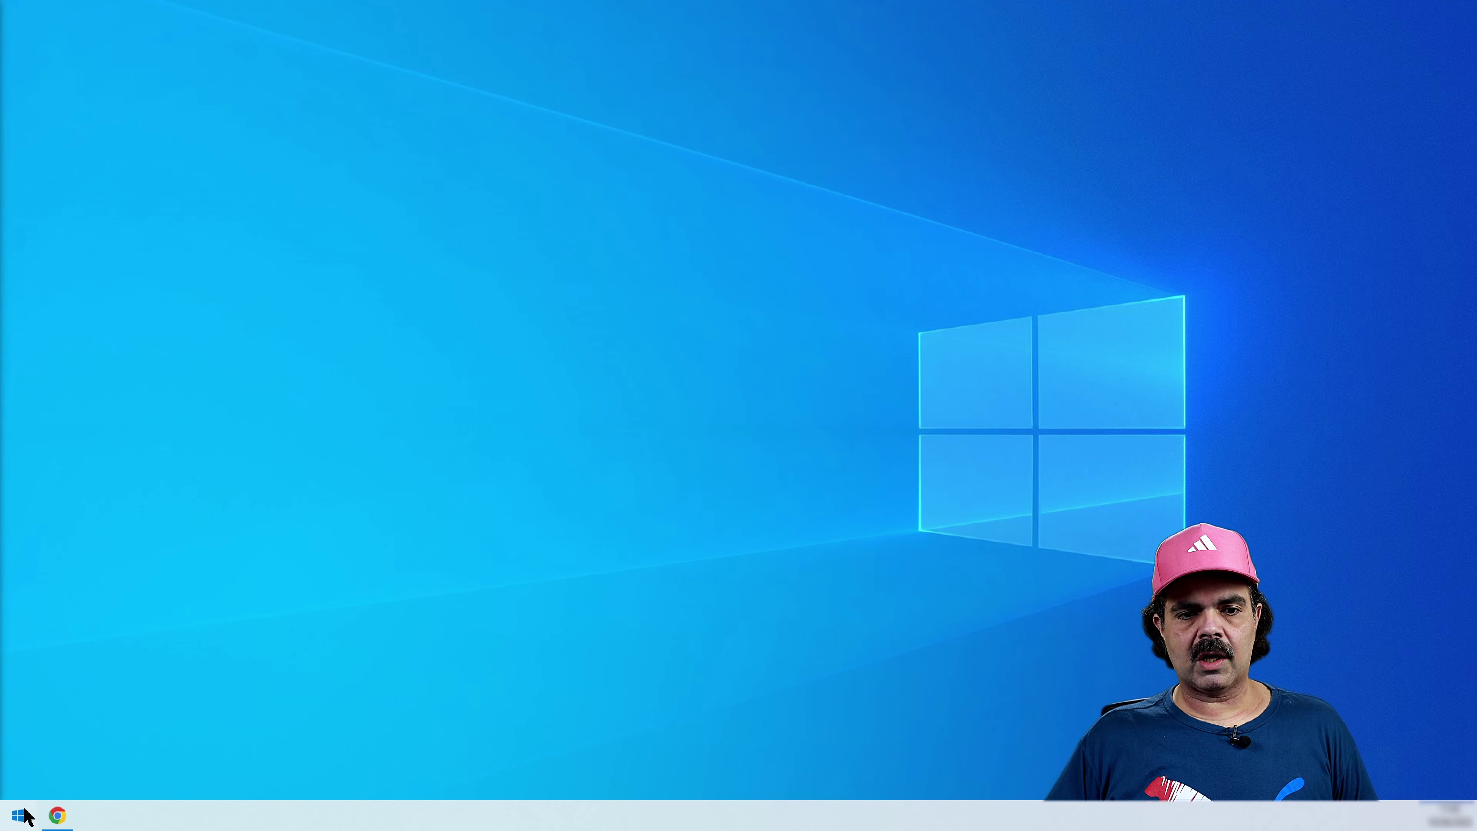
left_click(24, 811)
type("rufus")
key("Return")
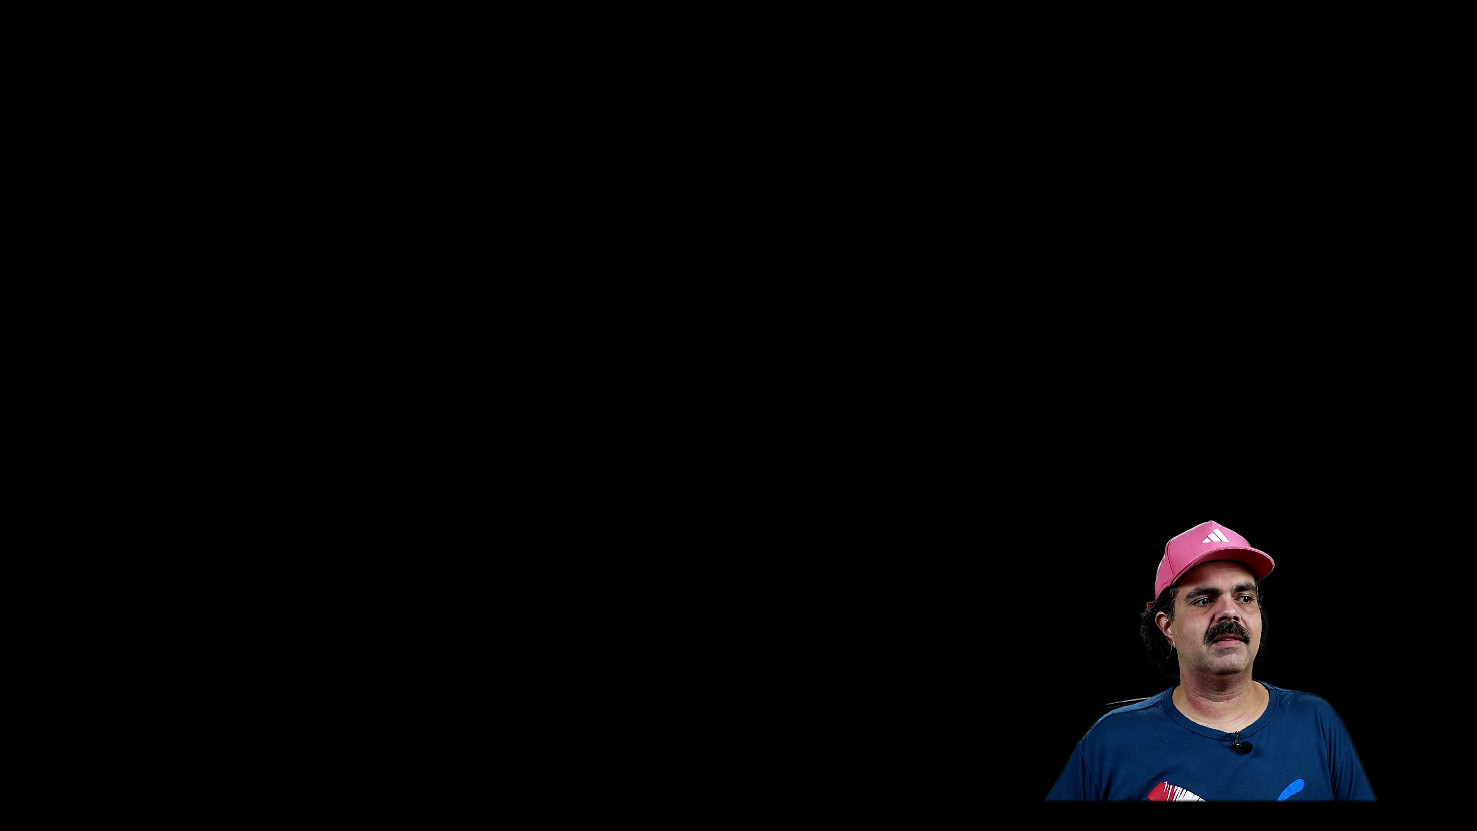
Load the VMvisor-Installer-7.0U3c ISO from the TANK network share as Rufus's boot image
key("alt+y")
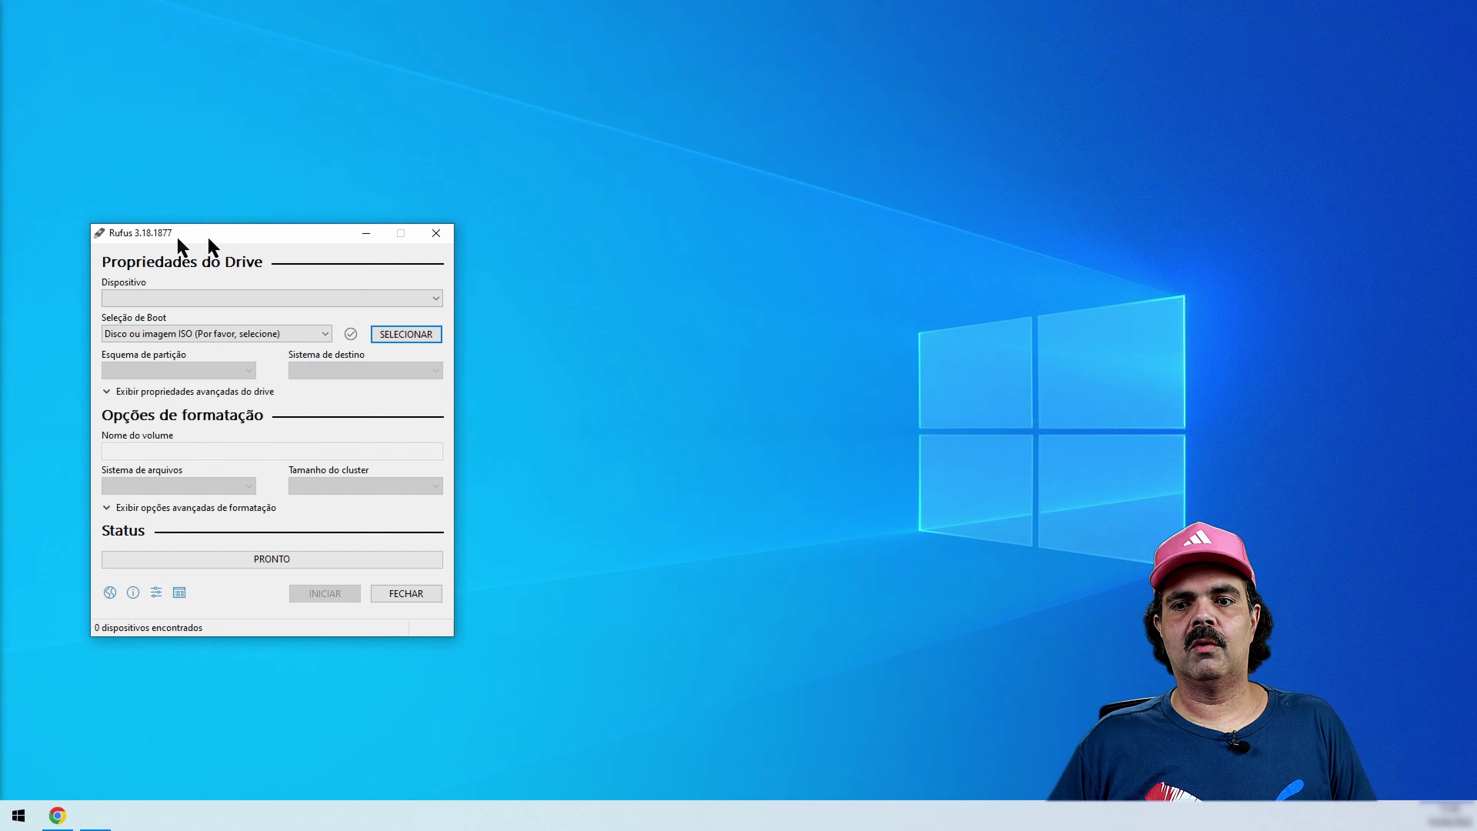
left_click_drag(709, 191, 674, 182)
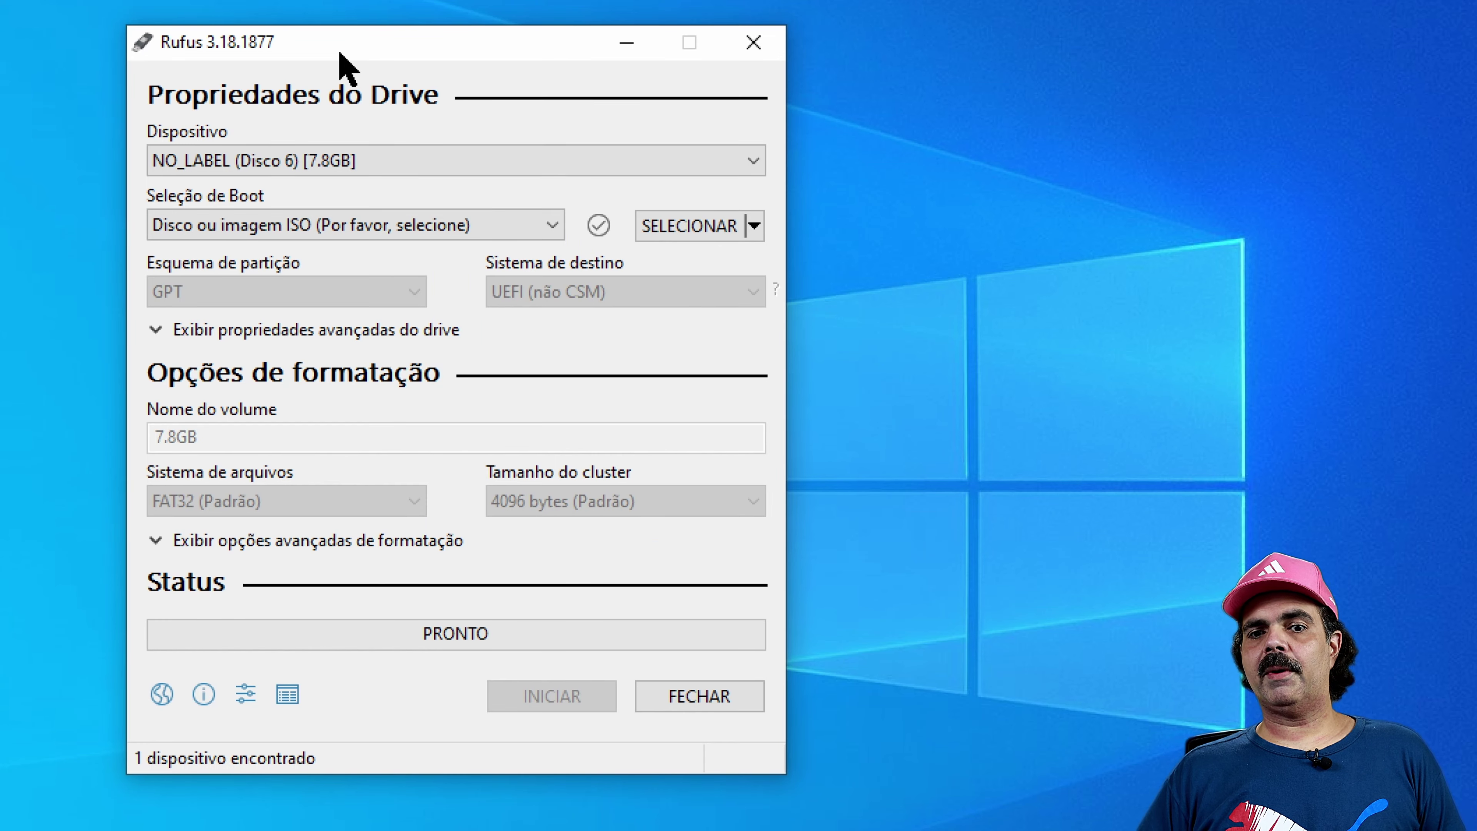
left_click(689, 230)
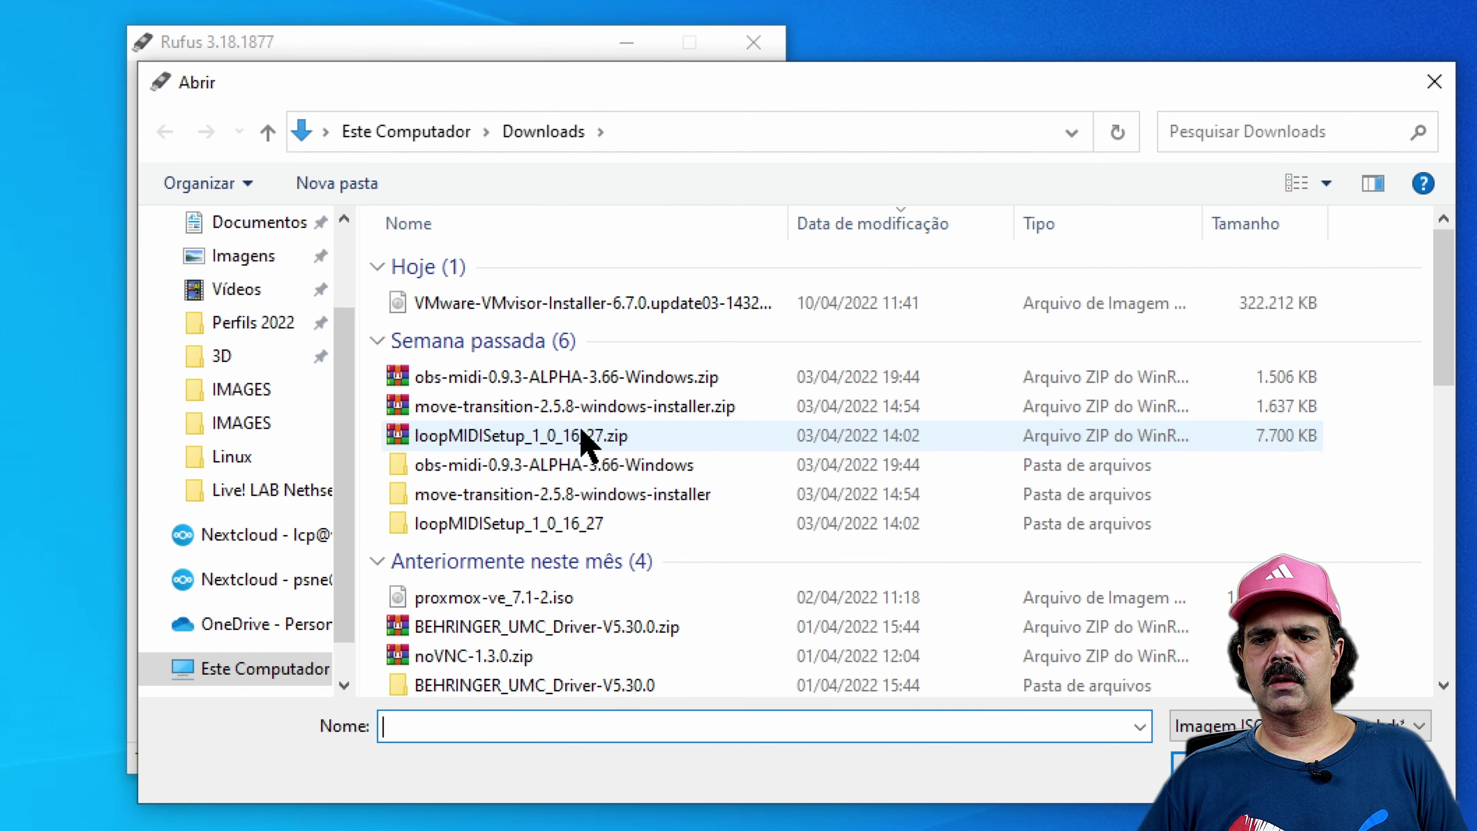
scroll(605, 489, "down", 1)
scroll(605, 492, "down", 3)
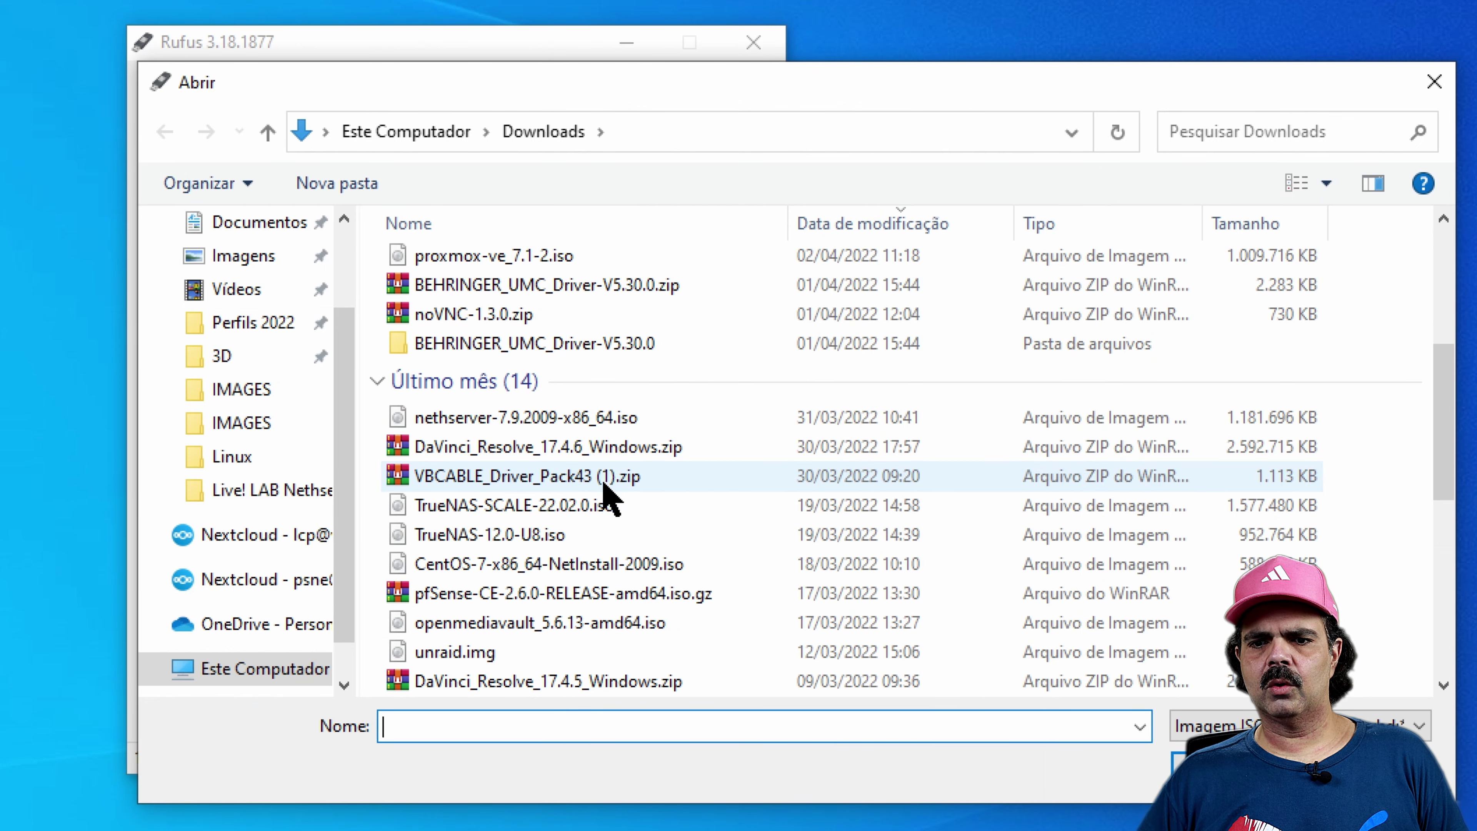
scroll(603, 495, "up", 4)
scroll(274, 634, "down", 1)
left_click(265, 609)
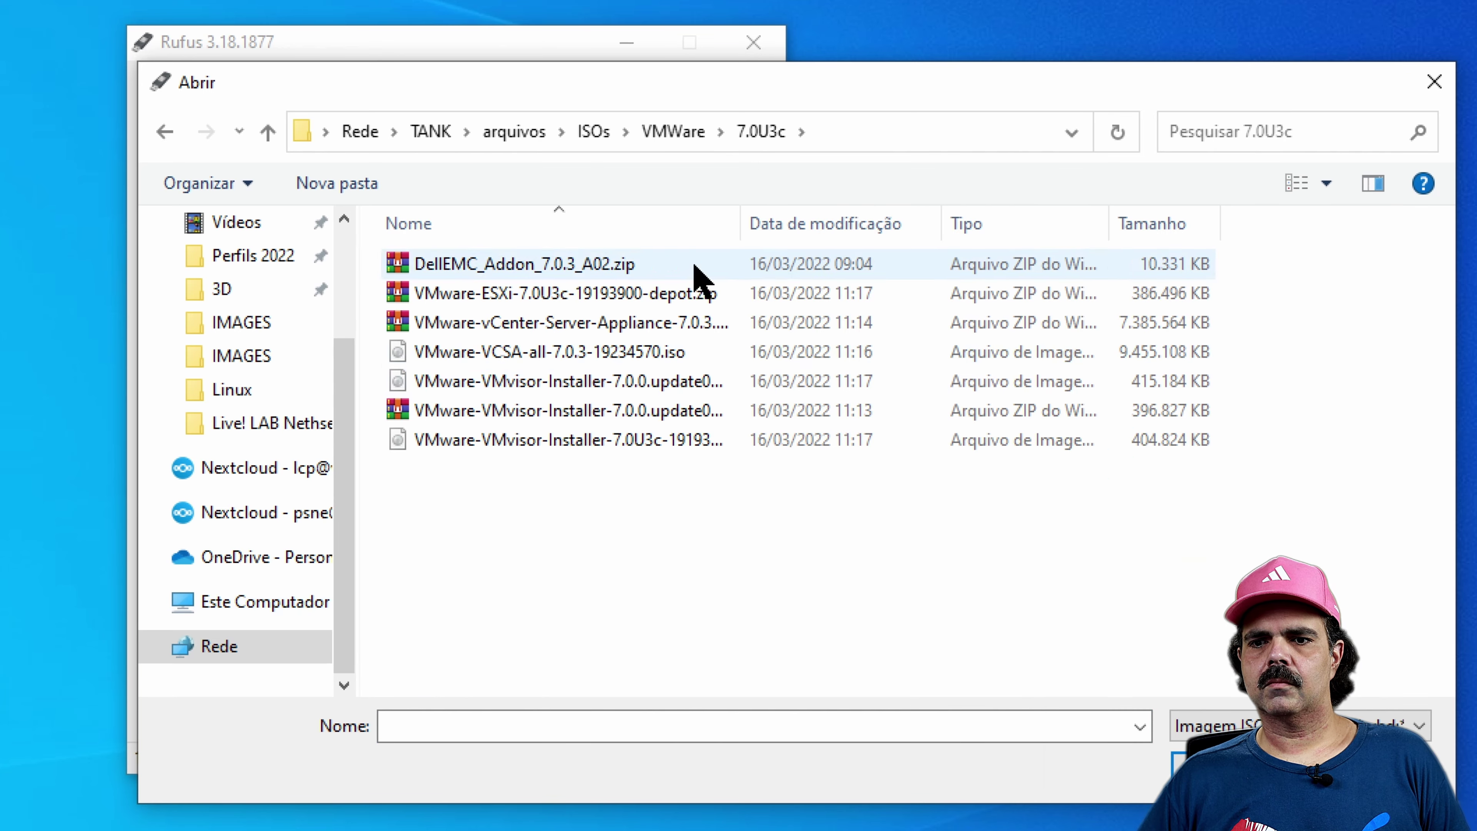
double_click(741, 224)
double_click(770, 441)
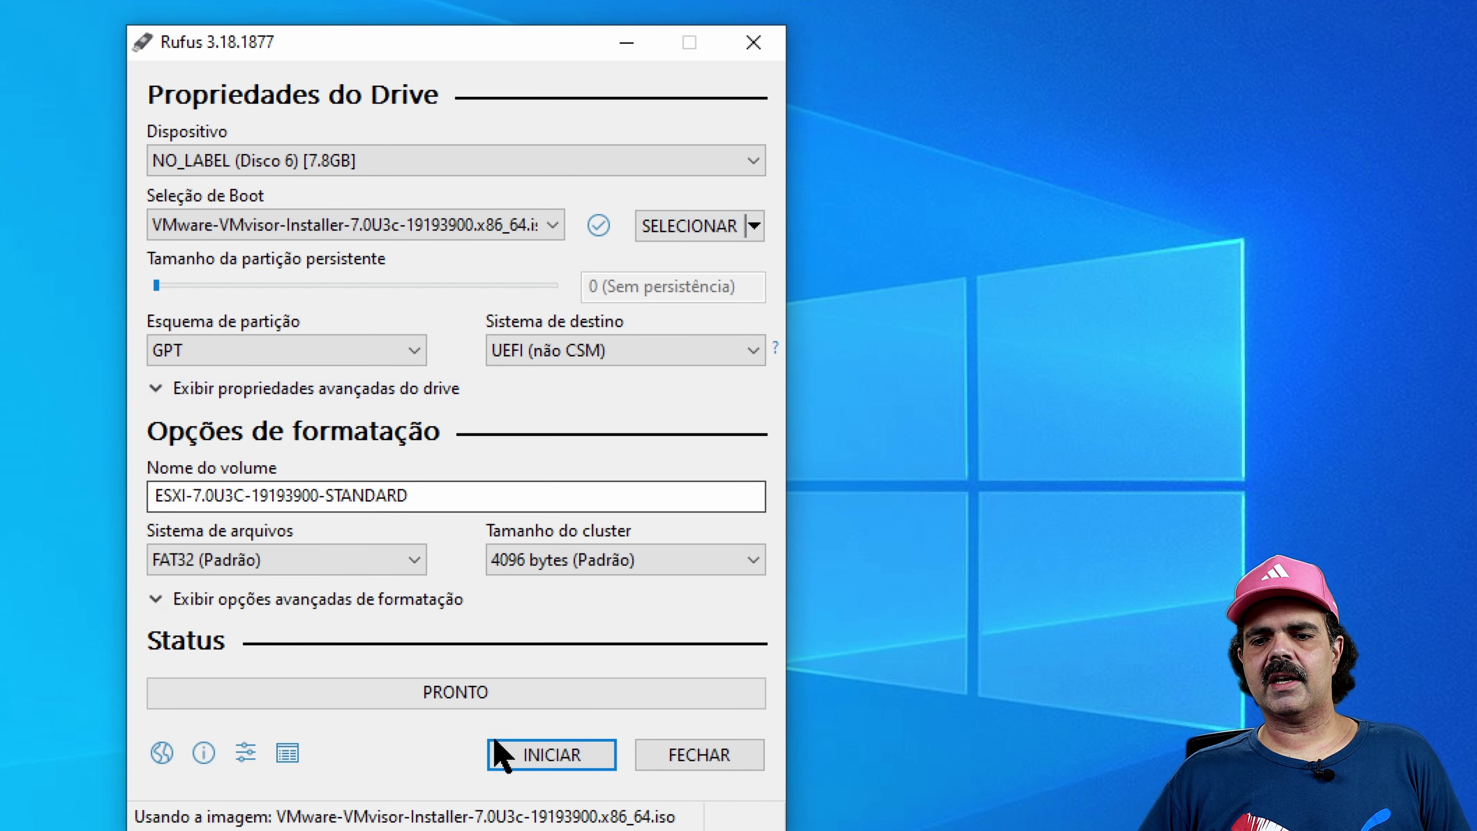
Write the ESXi 7.0U3c image to the 7.8GB USB drive in ISO mode, then close Rufus
left_click(539, 754)
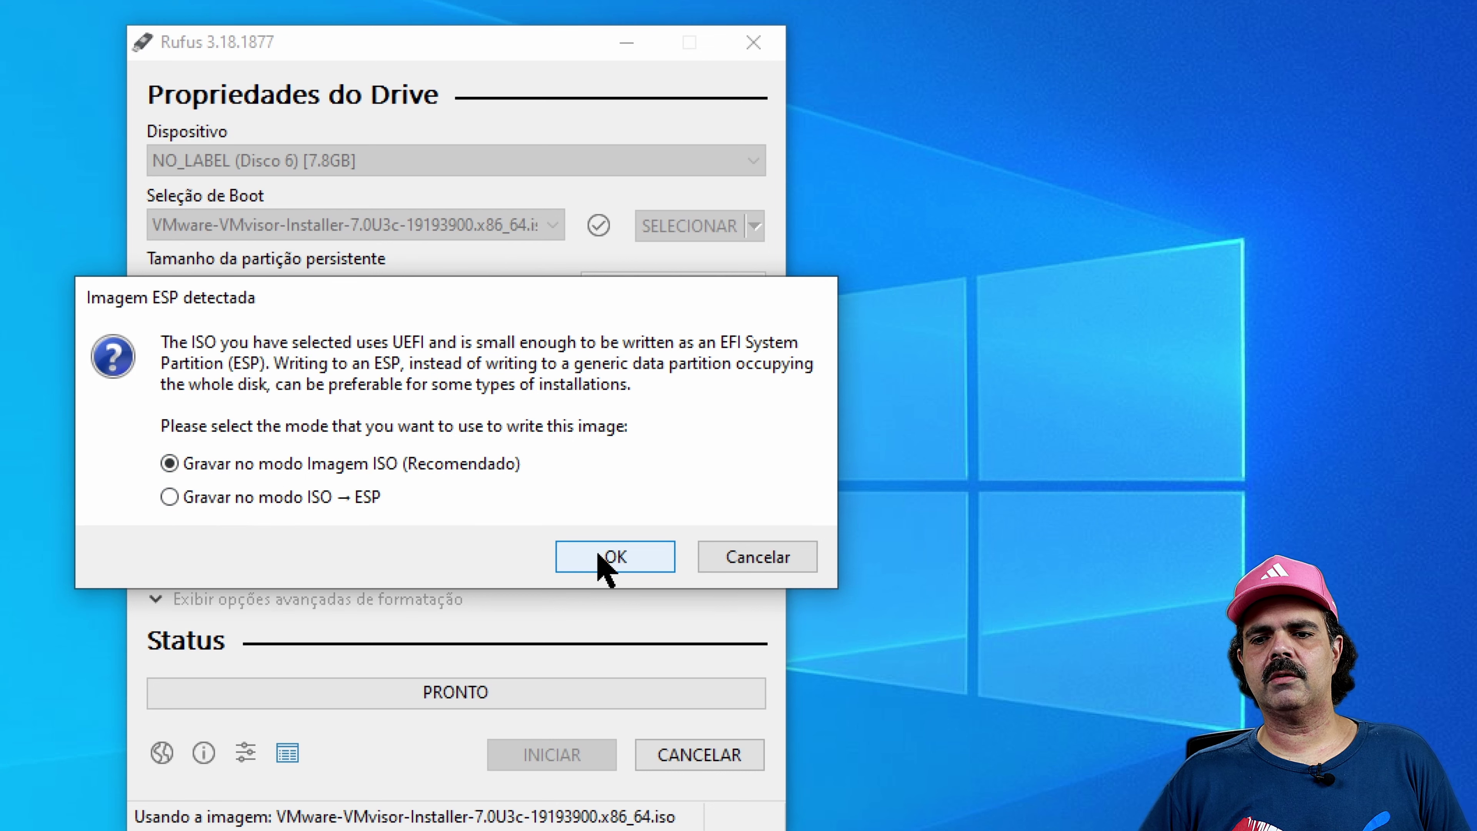
left_click(605, 566)
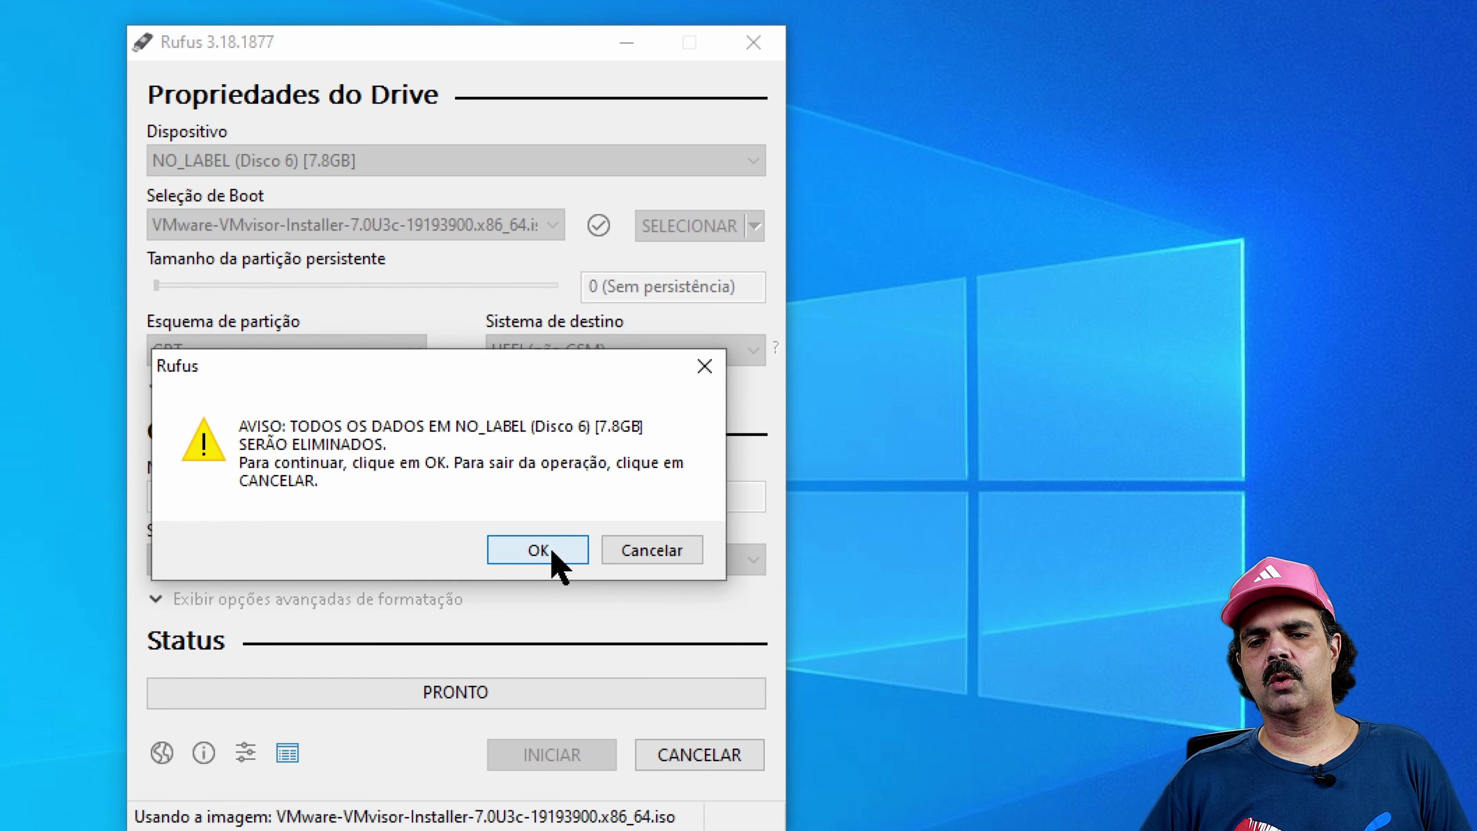
left_click(539, 550)
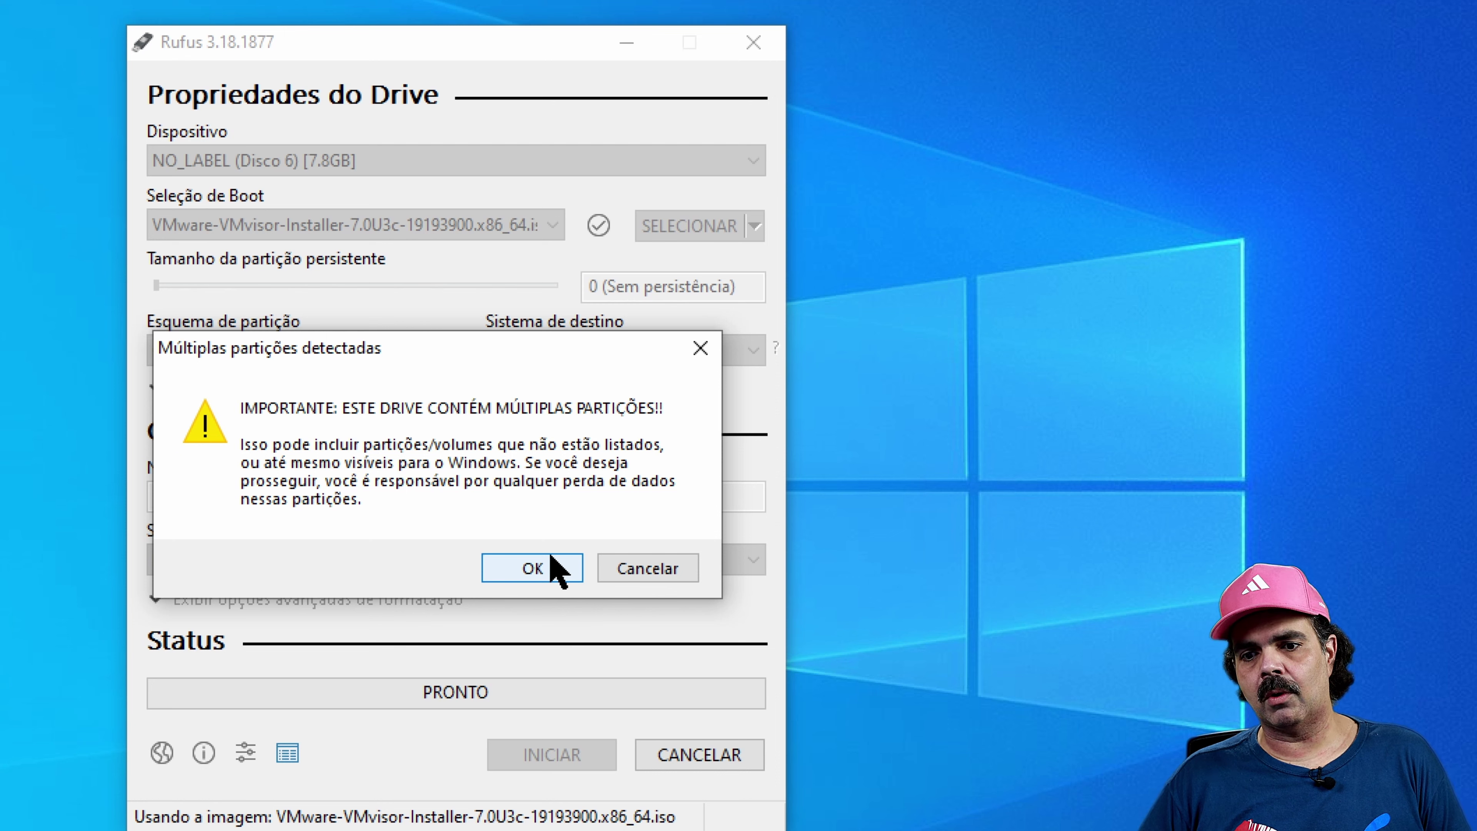
left_click(553, 569)
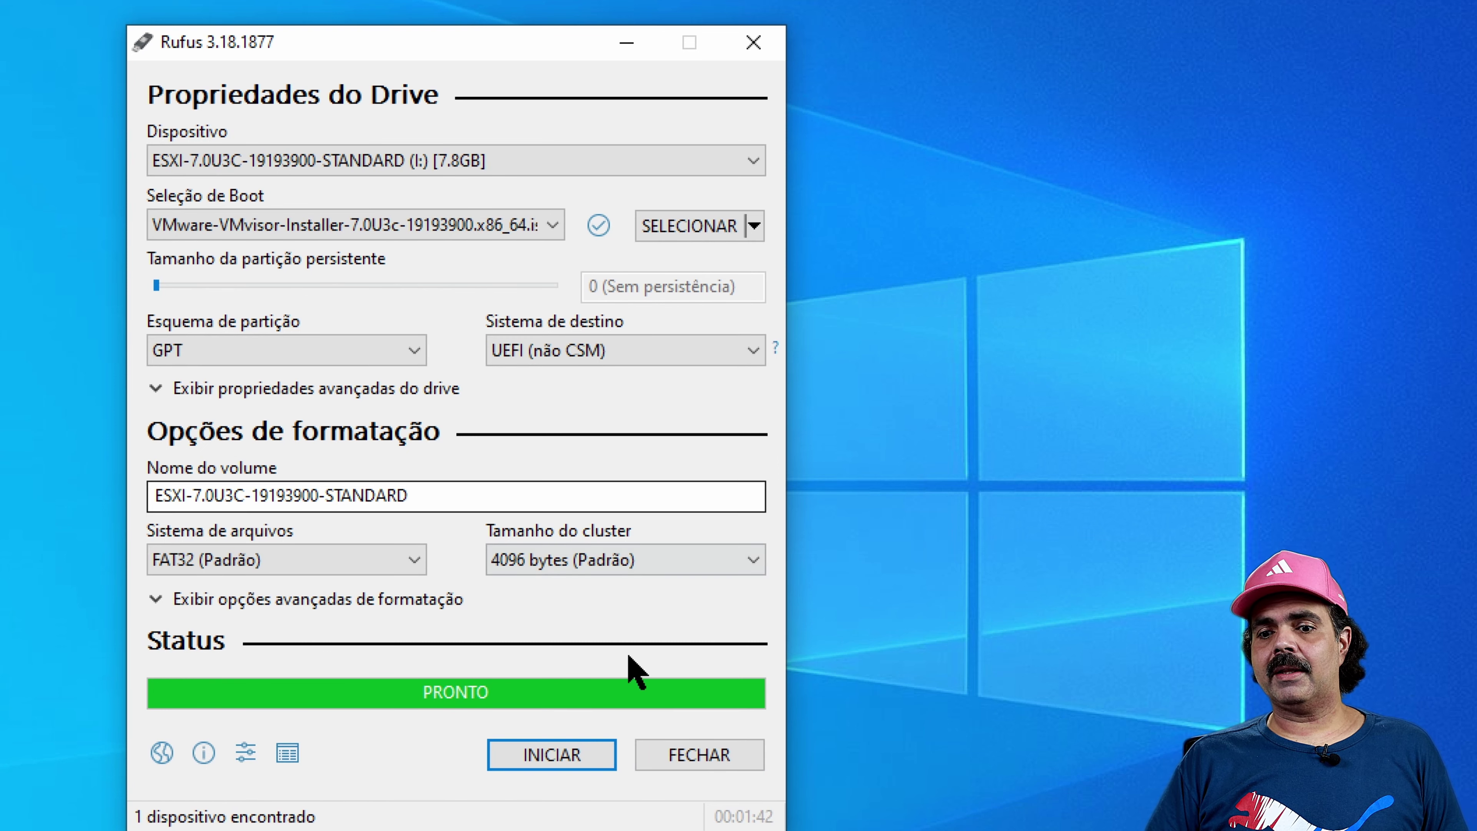
left_click(703, 765)
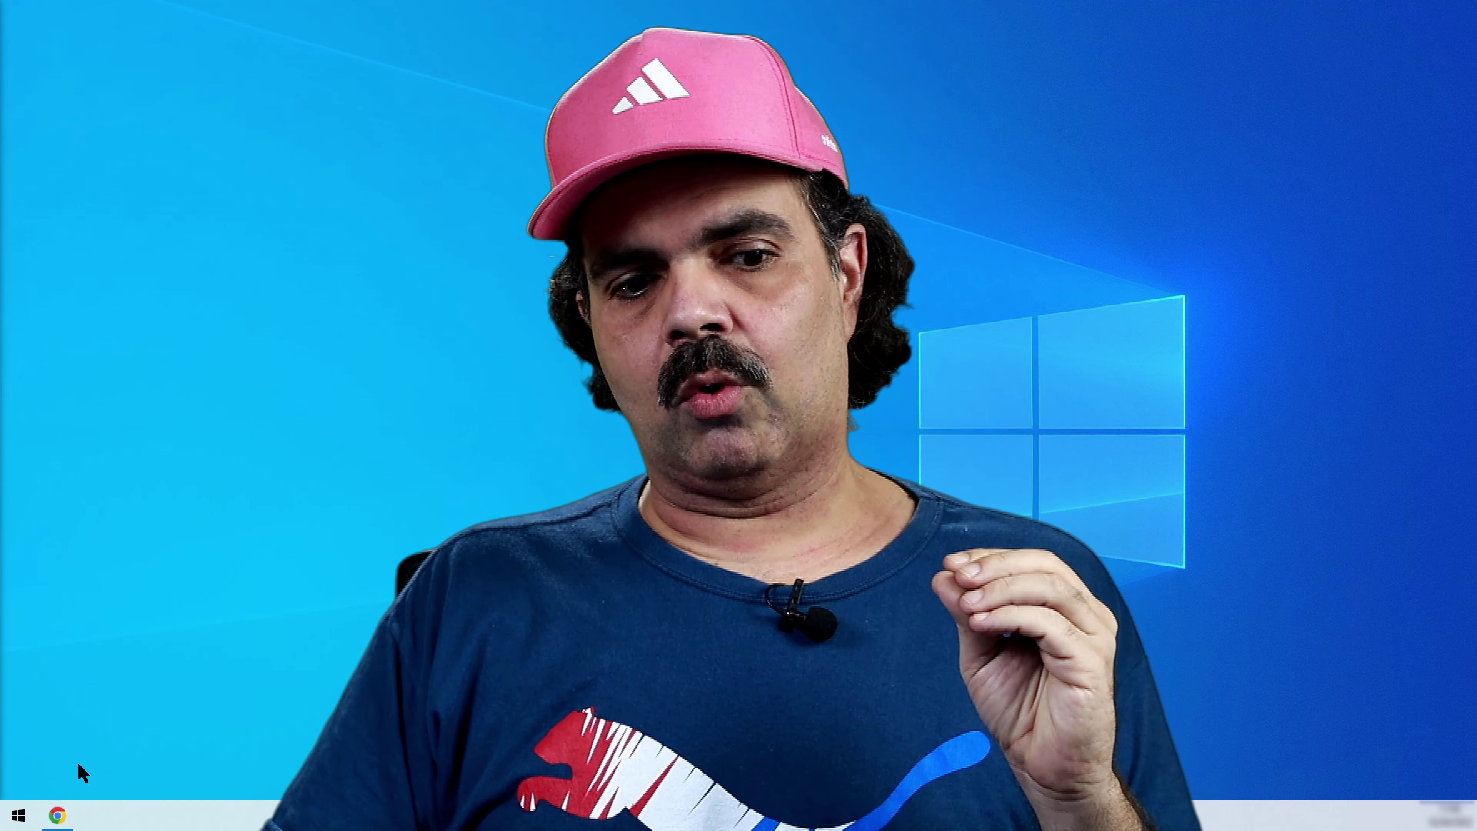
Return to Chrome's proxdesk tab and enter root as the Proxmox user name
left_click(59, 818)
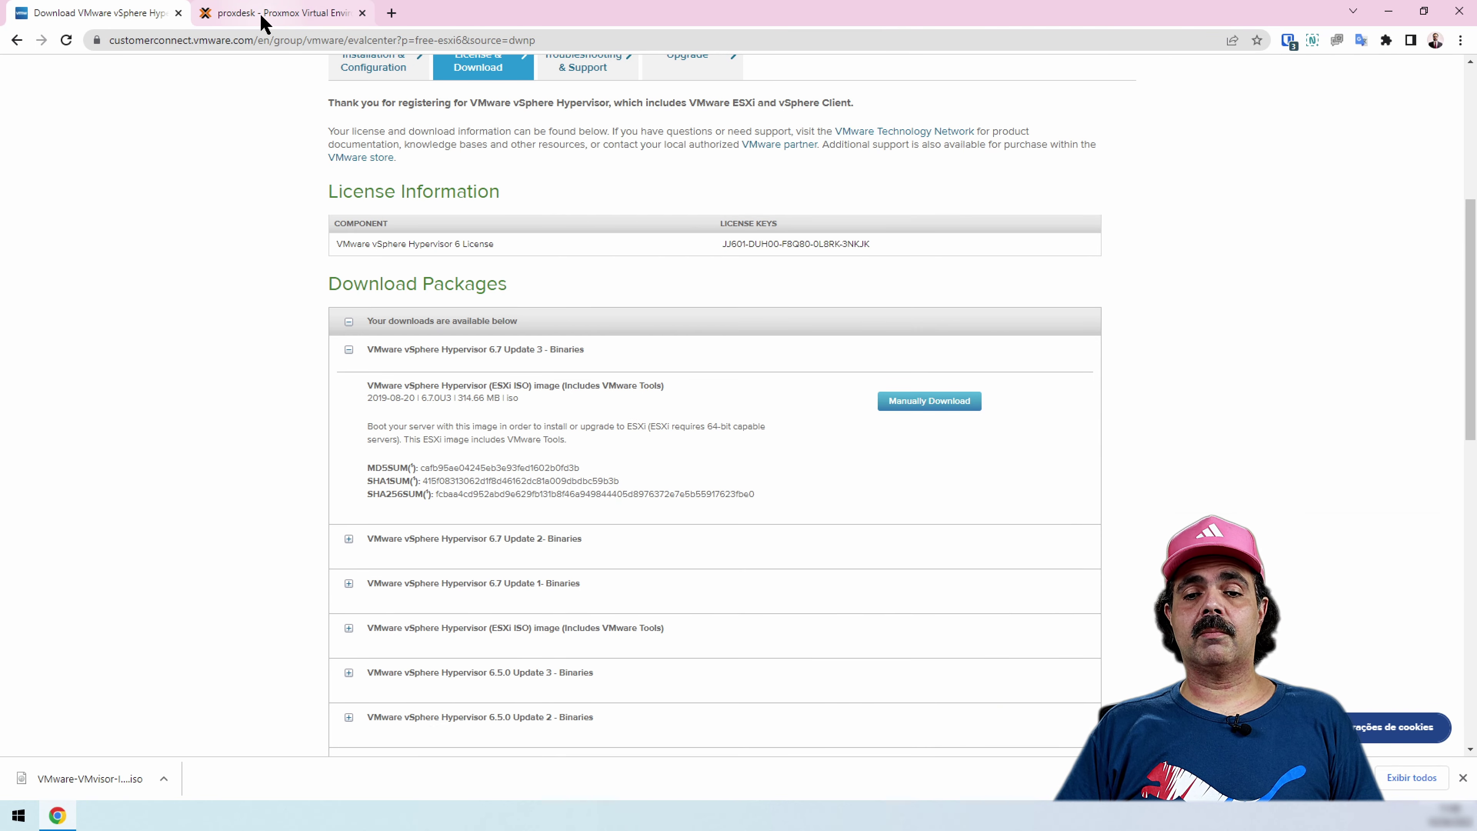
left_click(265, 13)
type("root")
key("Tab")
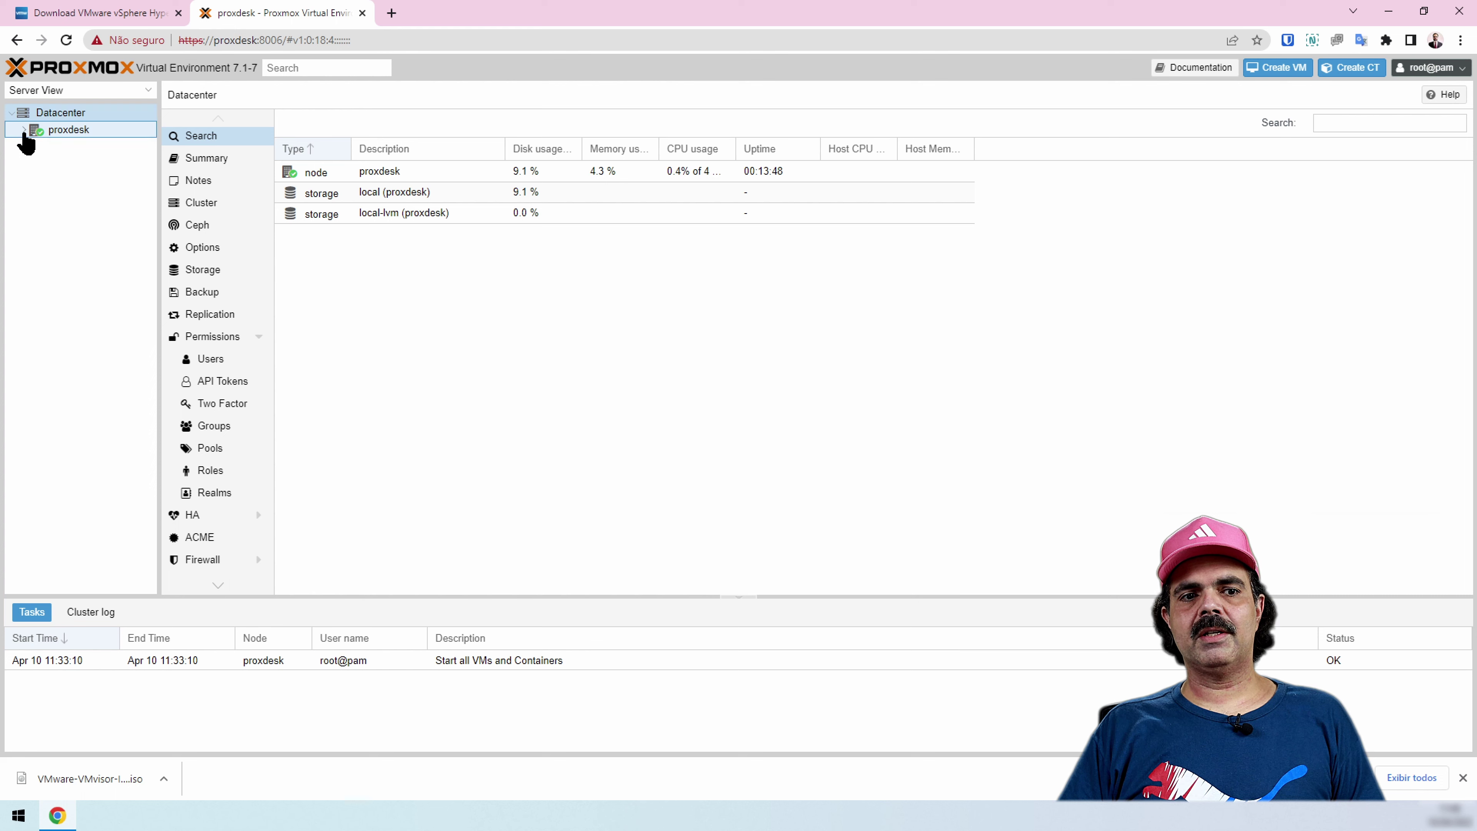
Open the ISO Images list of proxdesk's local storage
left_click(23, 130)
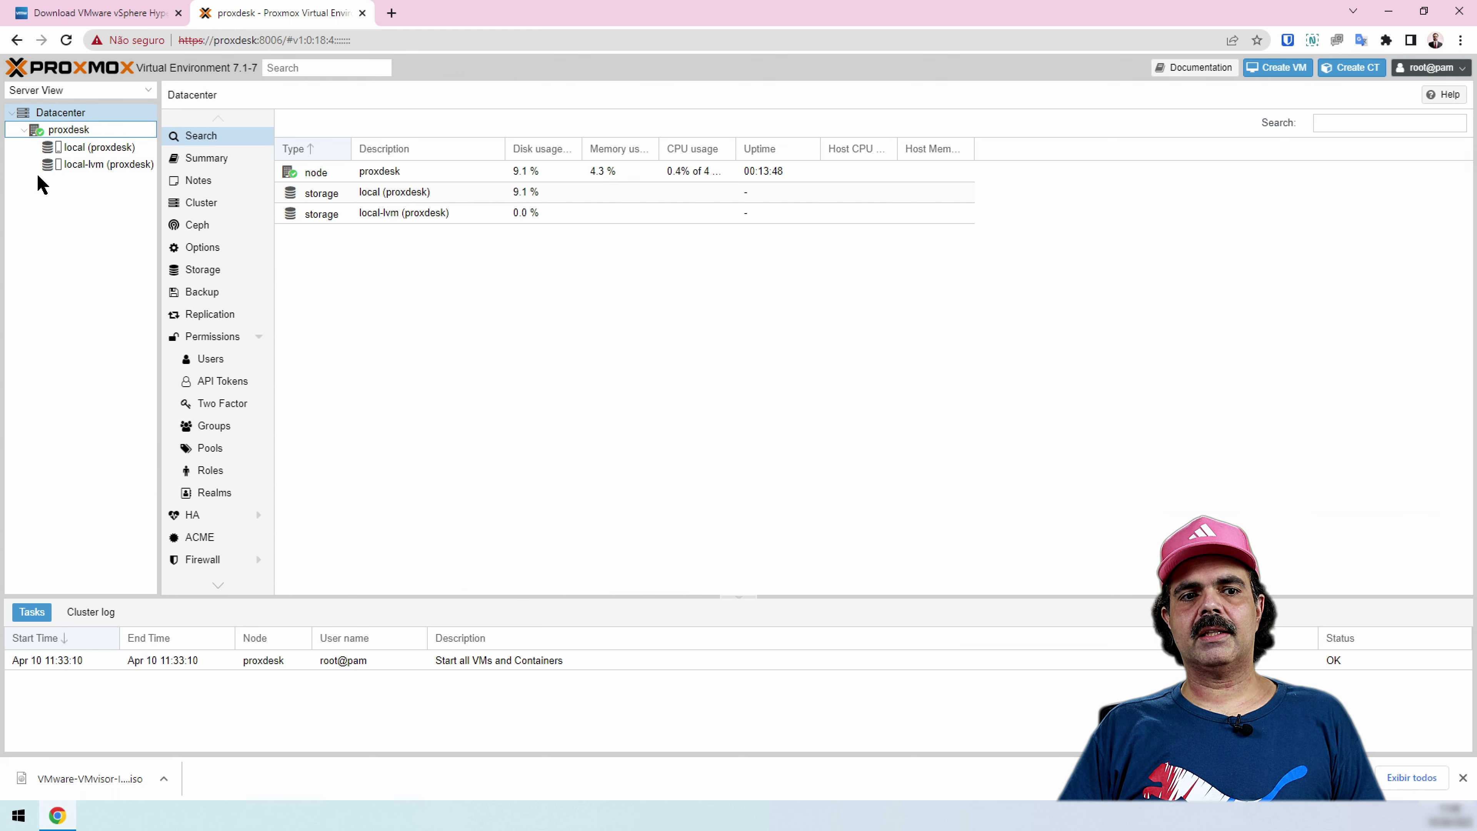
left_click(82, 149)
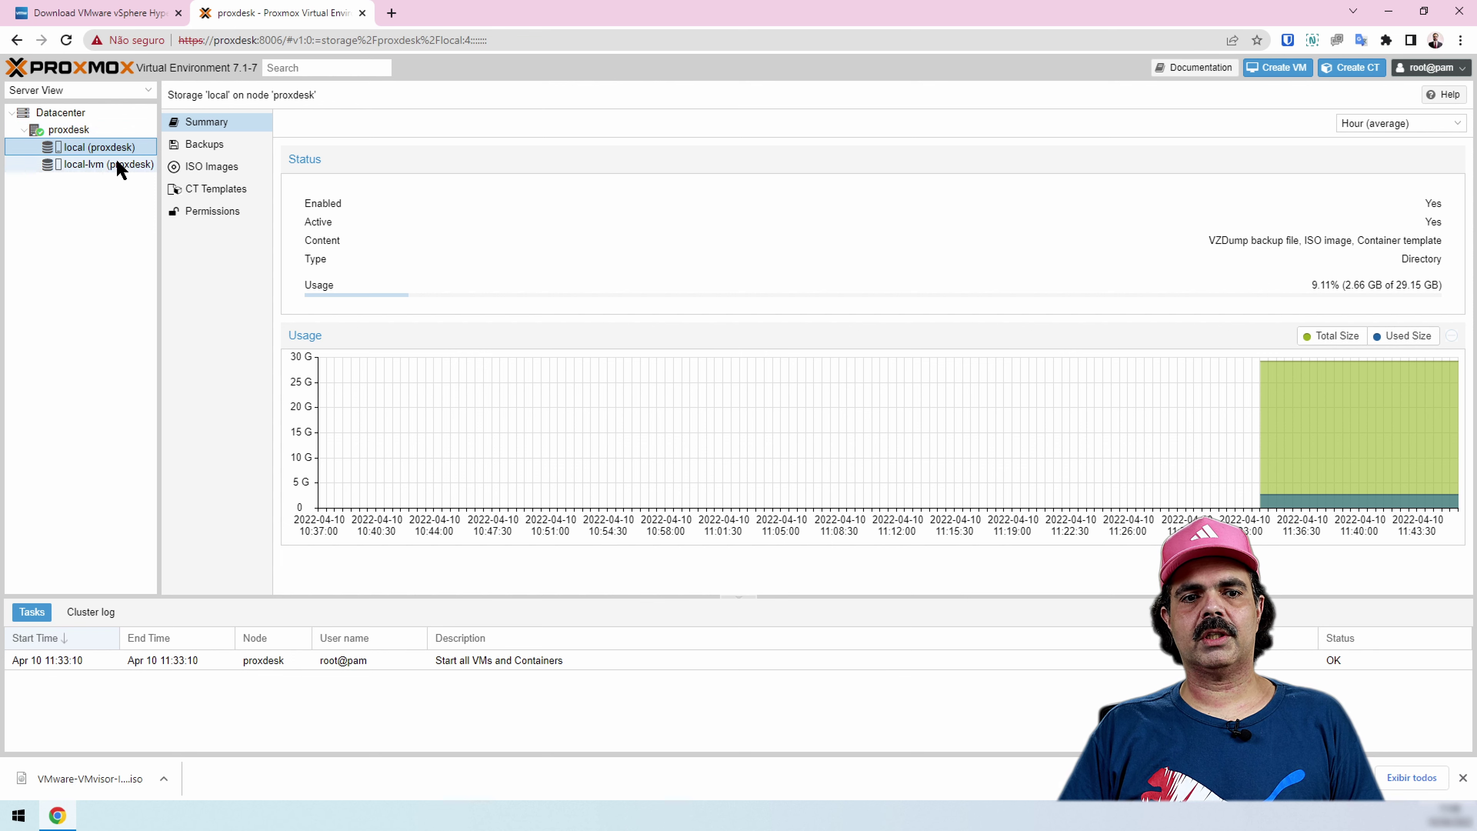
left_click(226, 175)
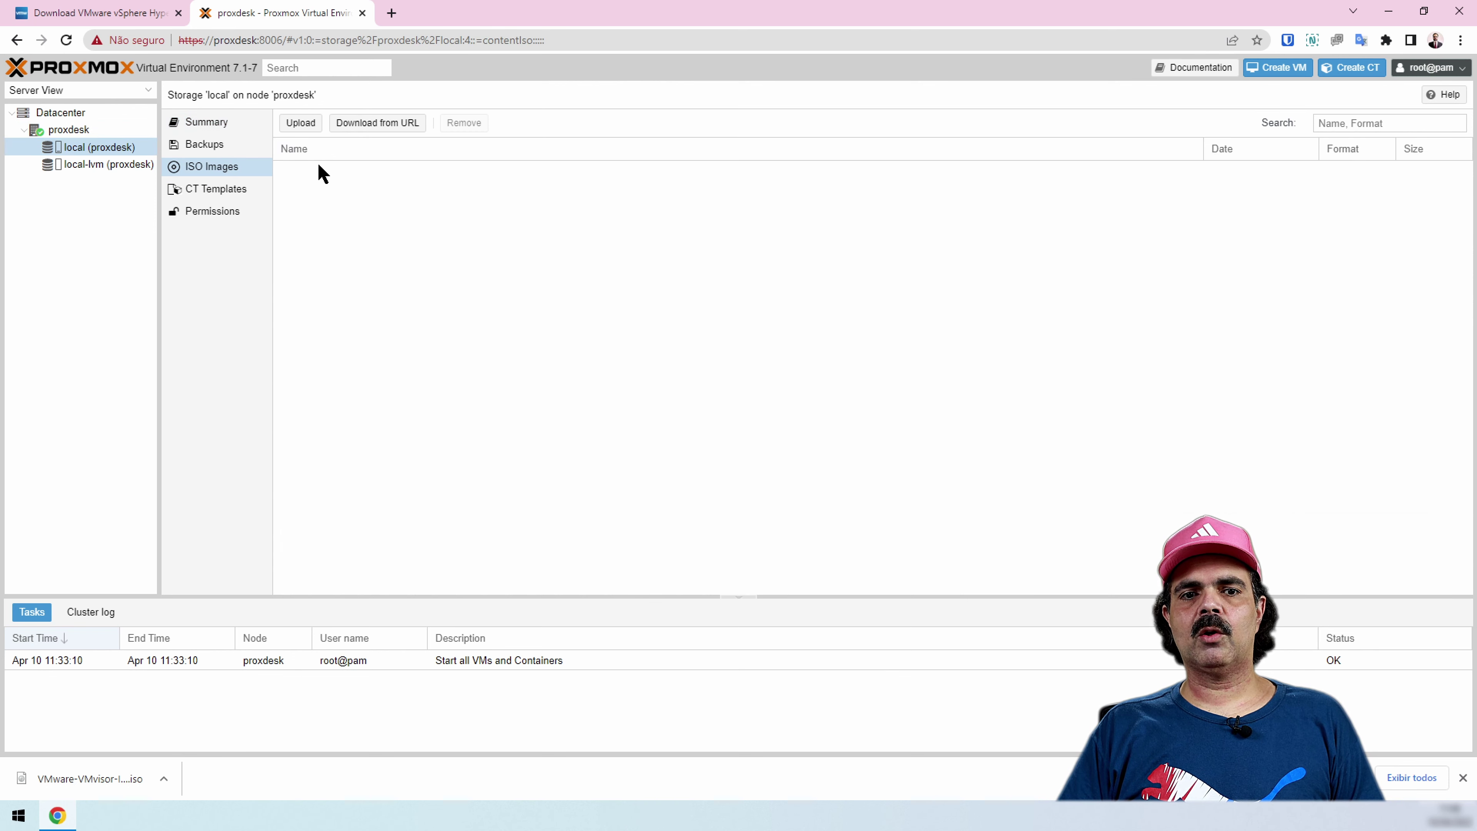
Upload VMware-VMvisor-Installer-7.0U3c-19193900.x86_64.iso (414.54 MB) and return to the proxdesk node
left_click(301, 124)
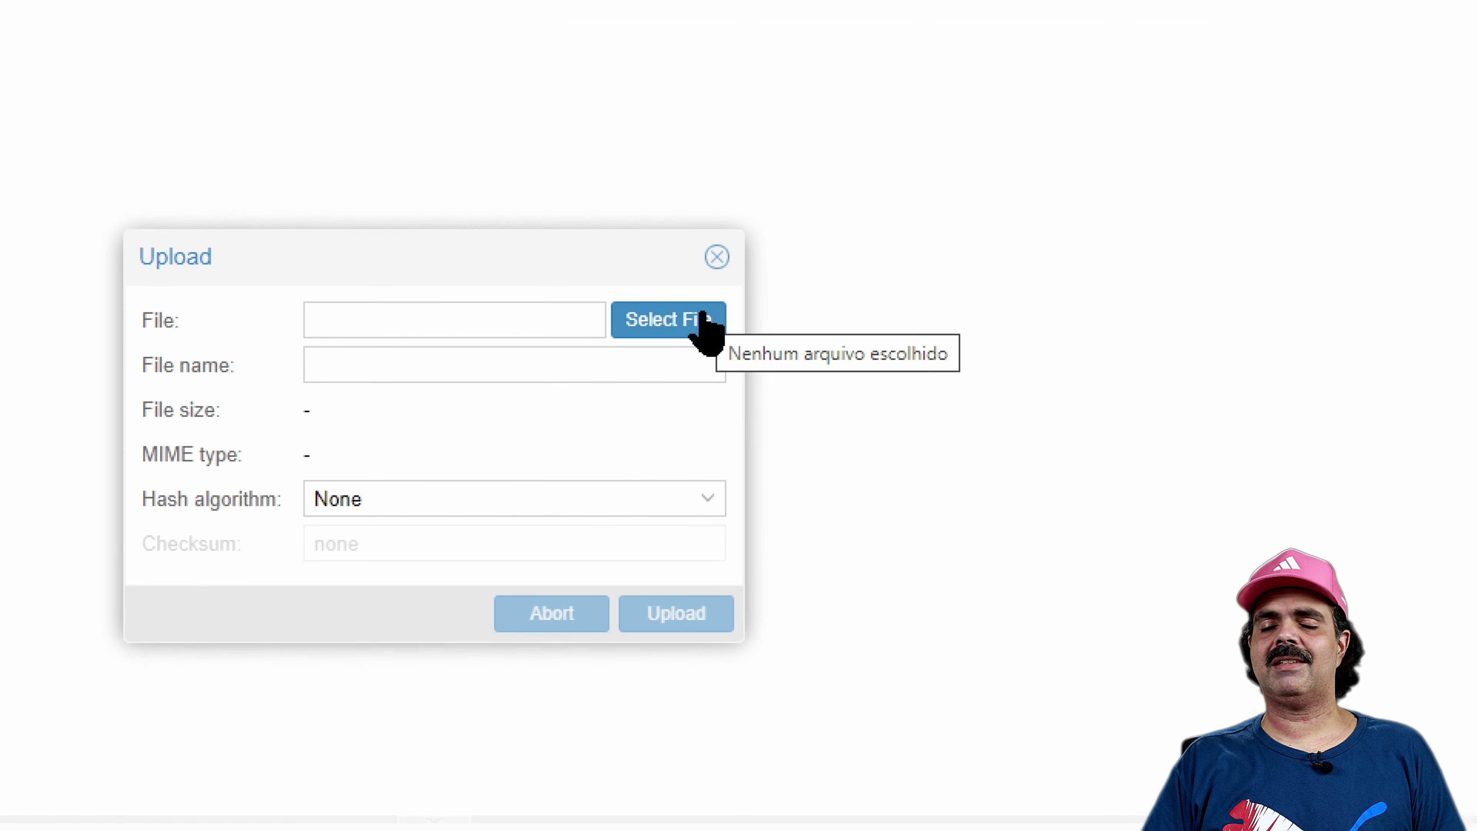
left_click(705, 323)
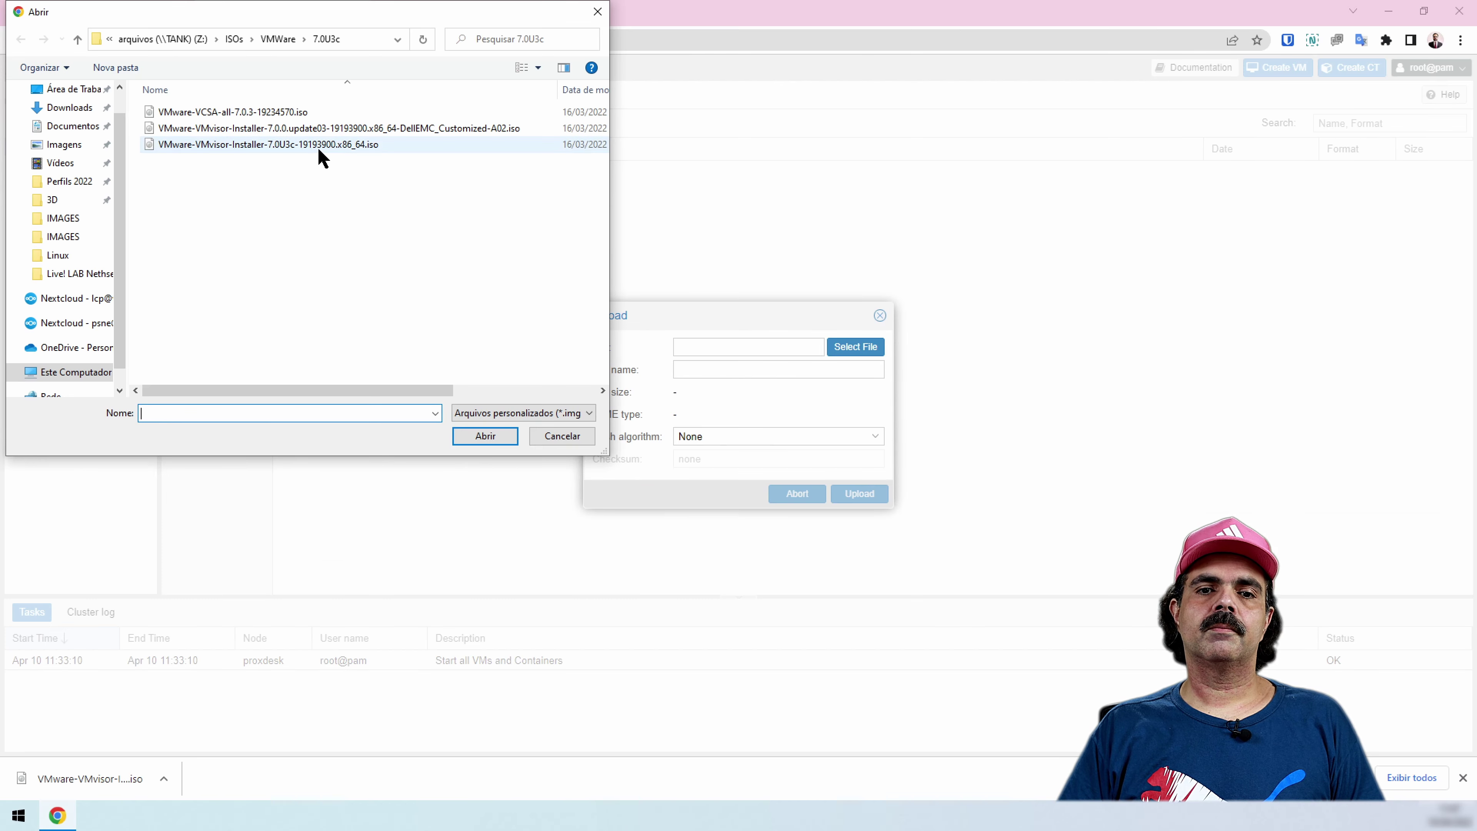
double_click(321, 146)
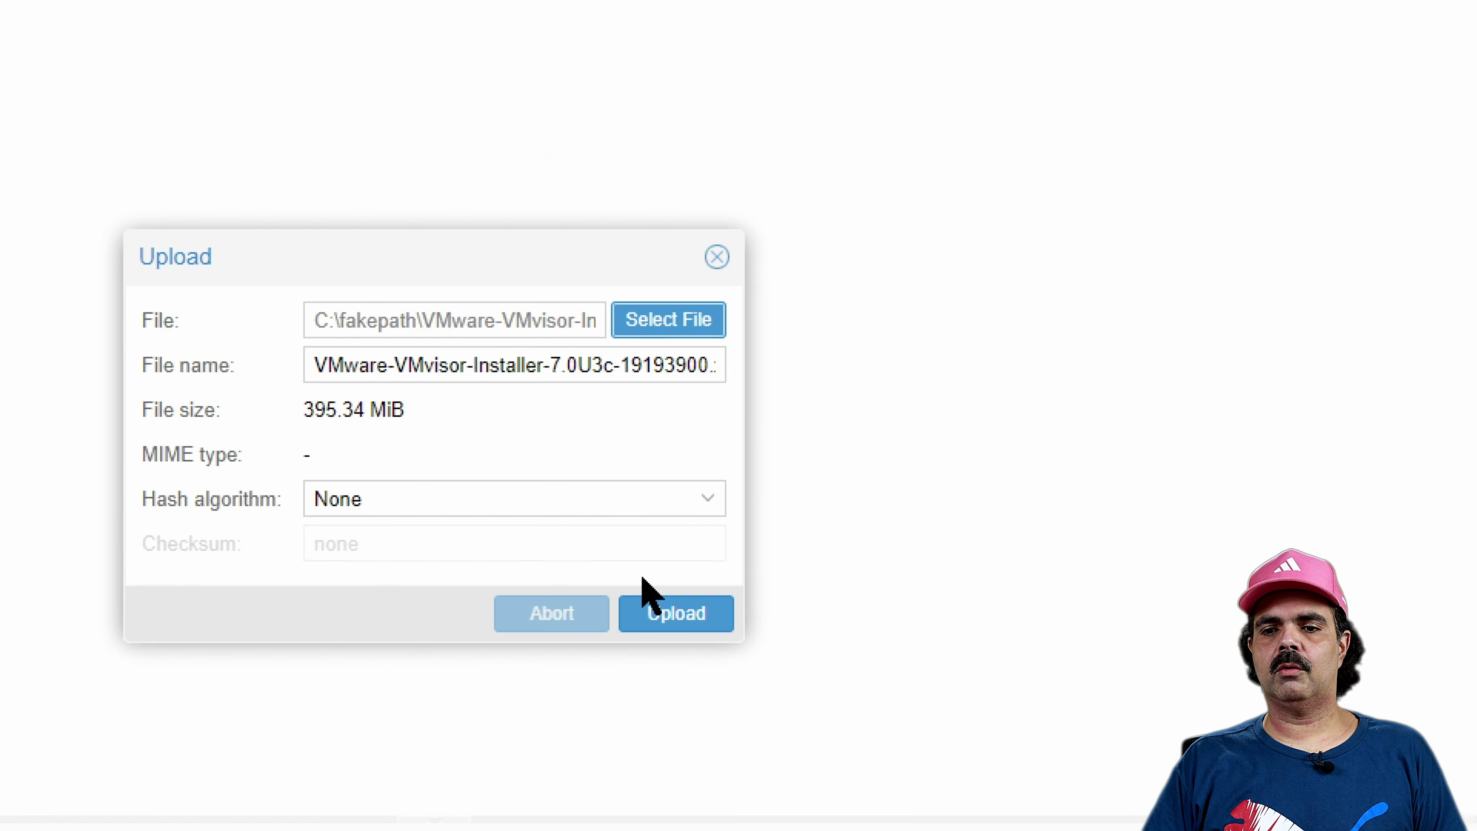
left_click(677, 616)
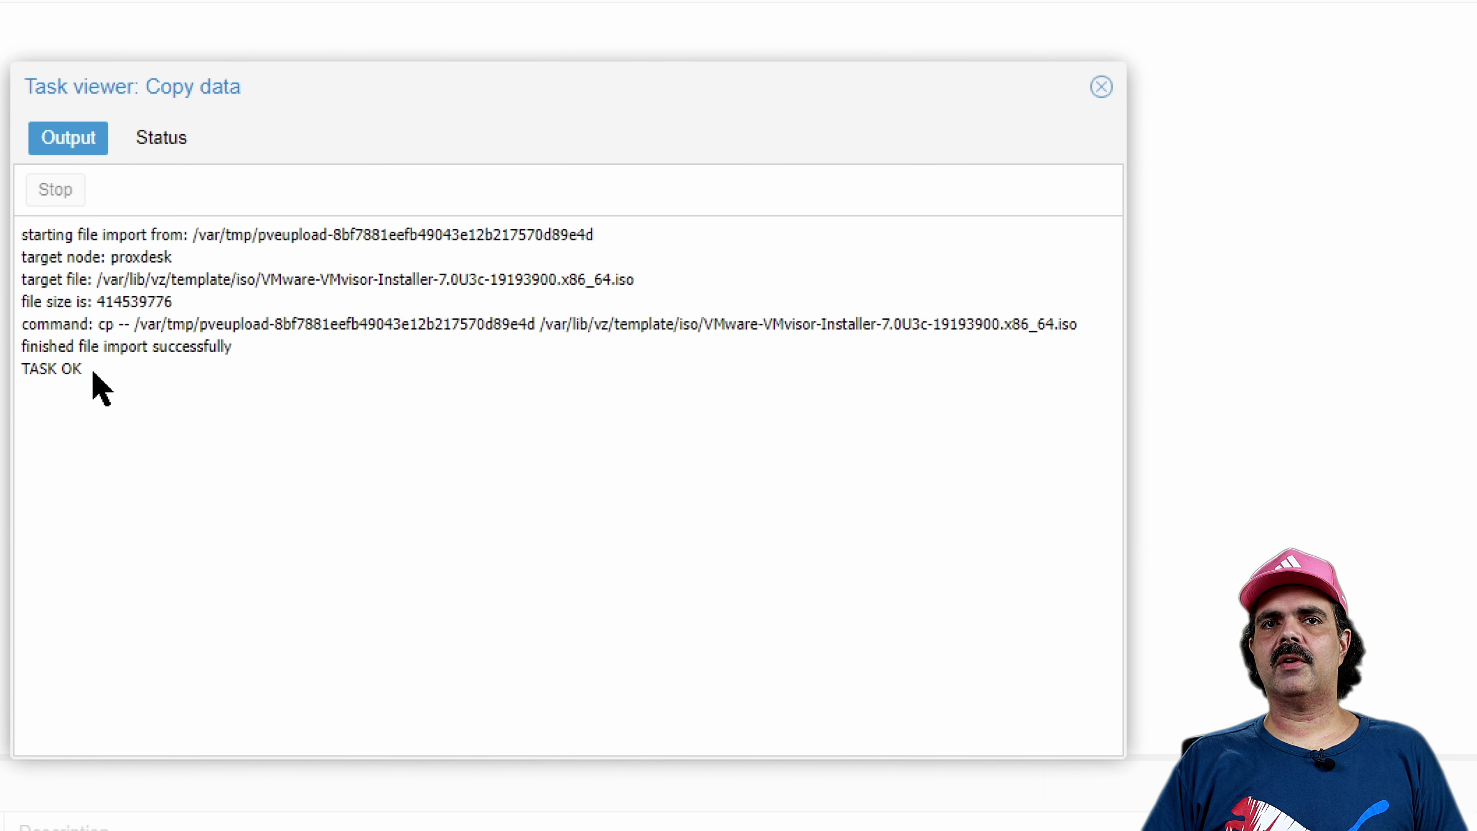
left_click(1101, 88)
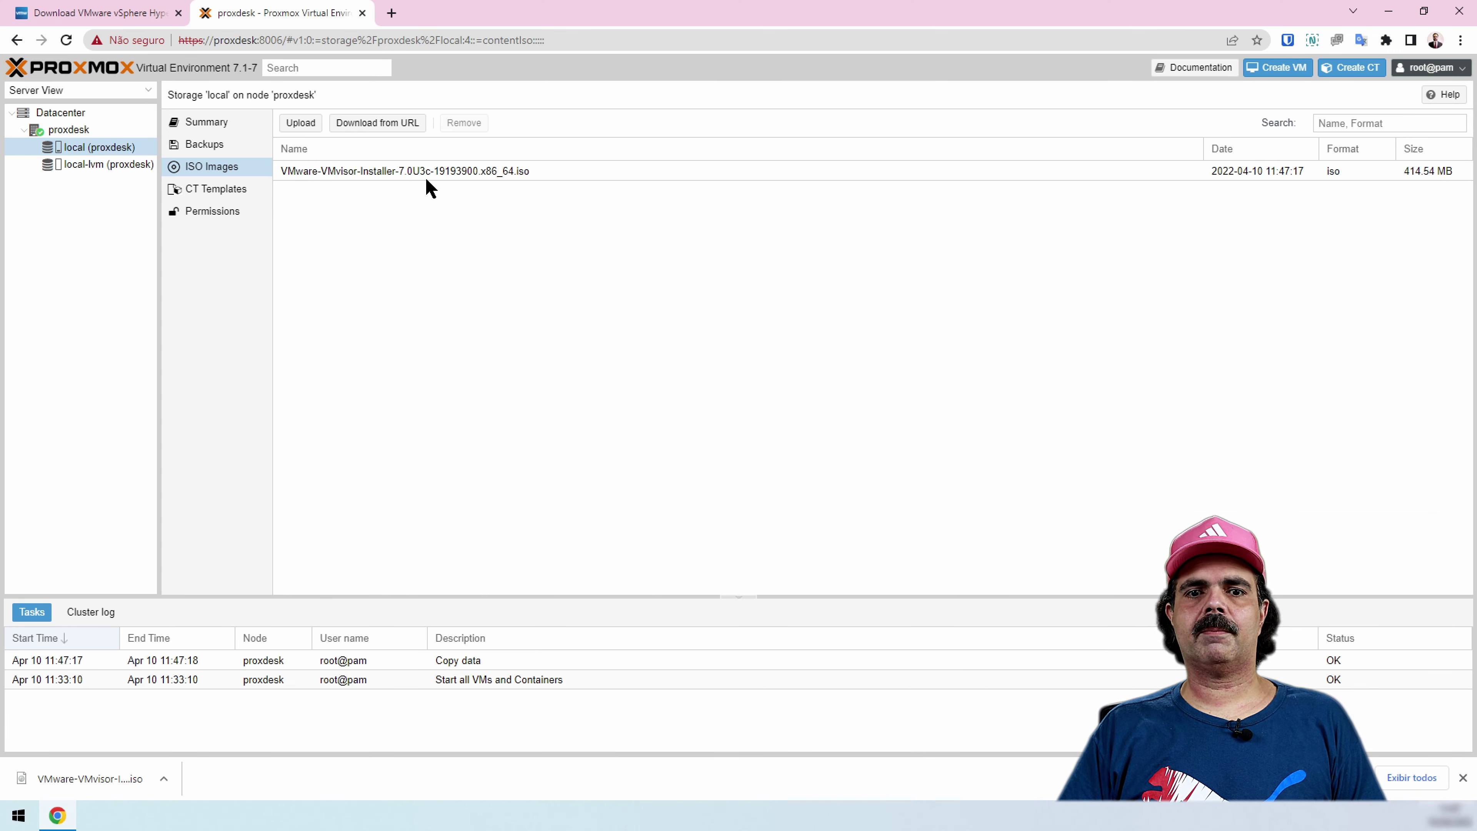
left_click(69, 129)
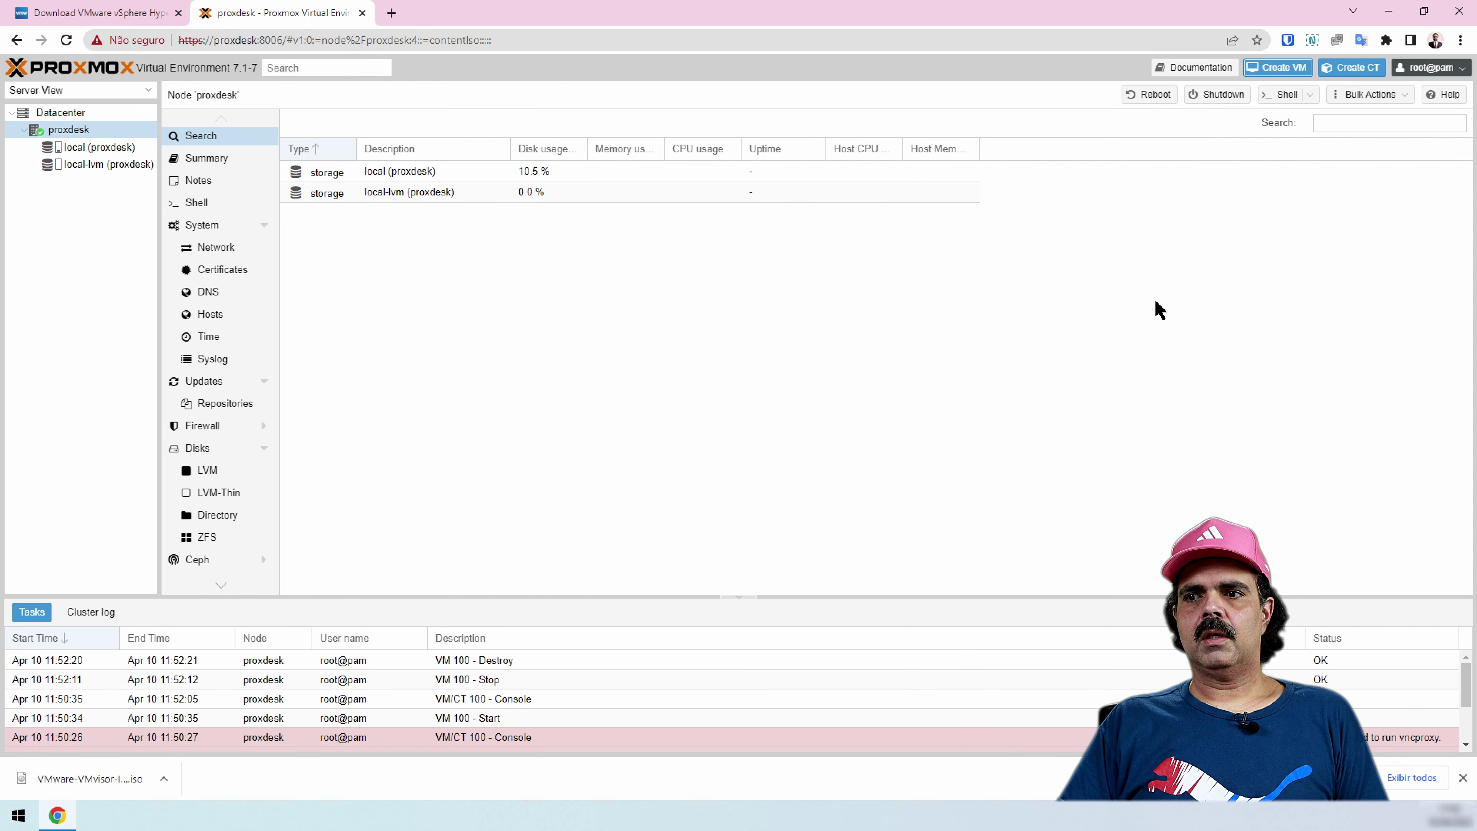
Create VM 100 named ESXi with the VMware-VMvisor-Installer 7.0U3c ISO as boot media
left_click(1290, 71)
left_click(681, 328)
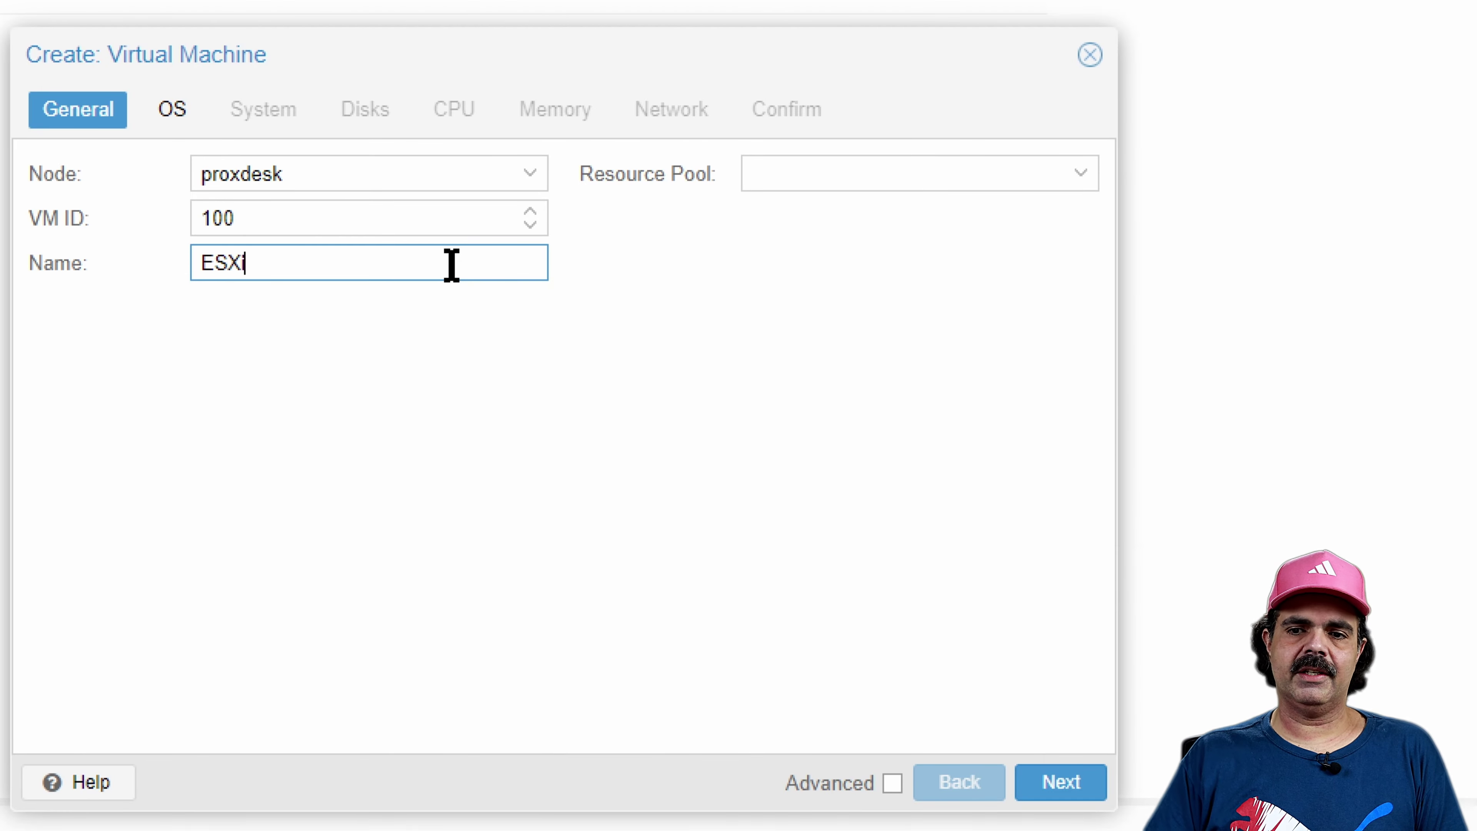
left_click(1049, 789)
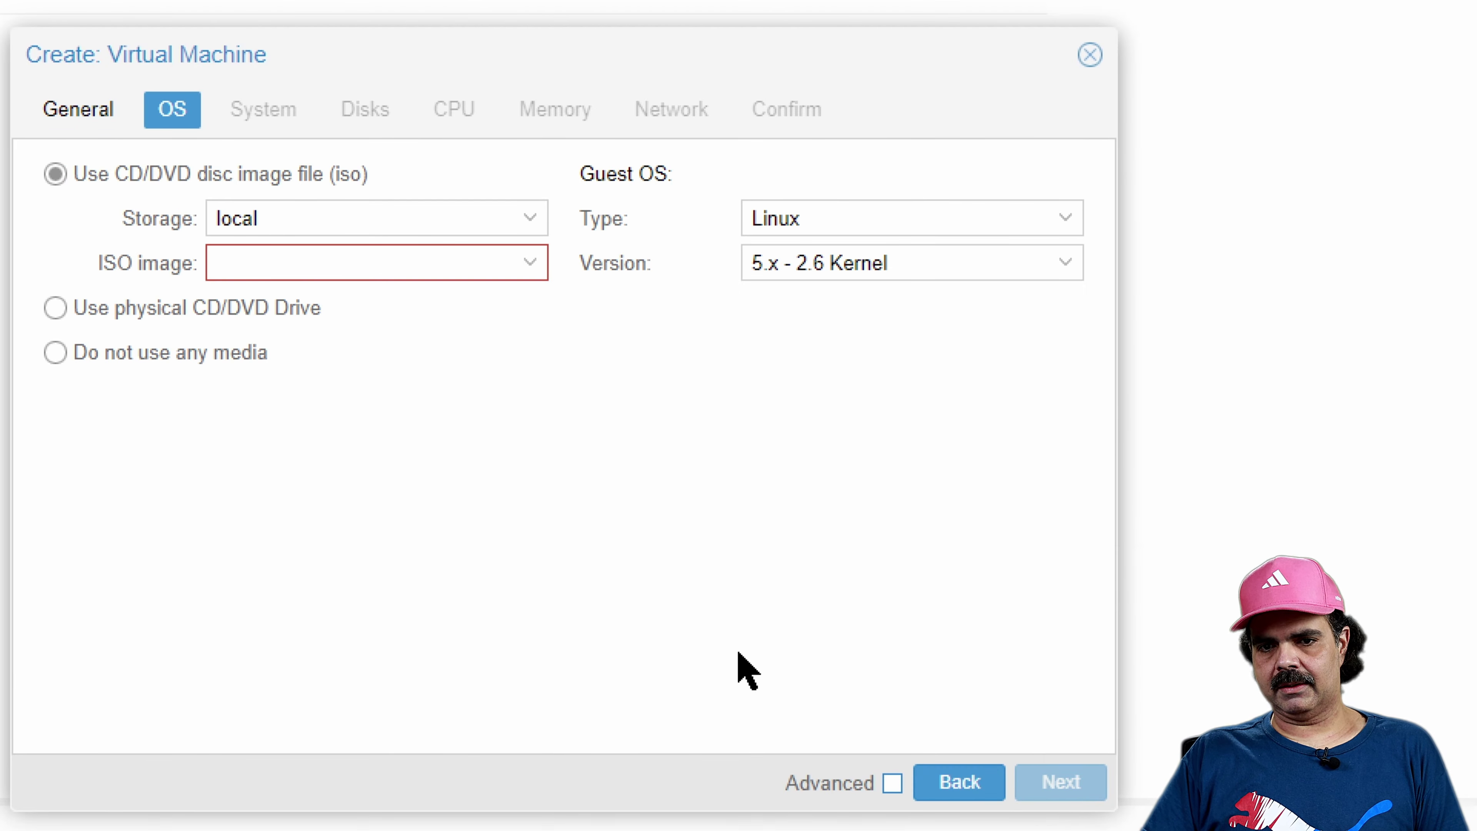
left_click(512, 265)
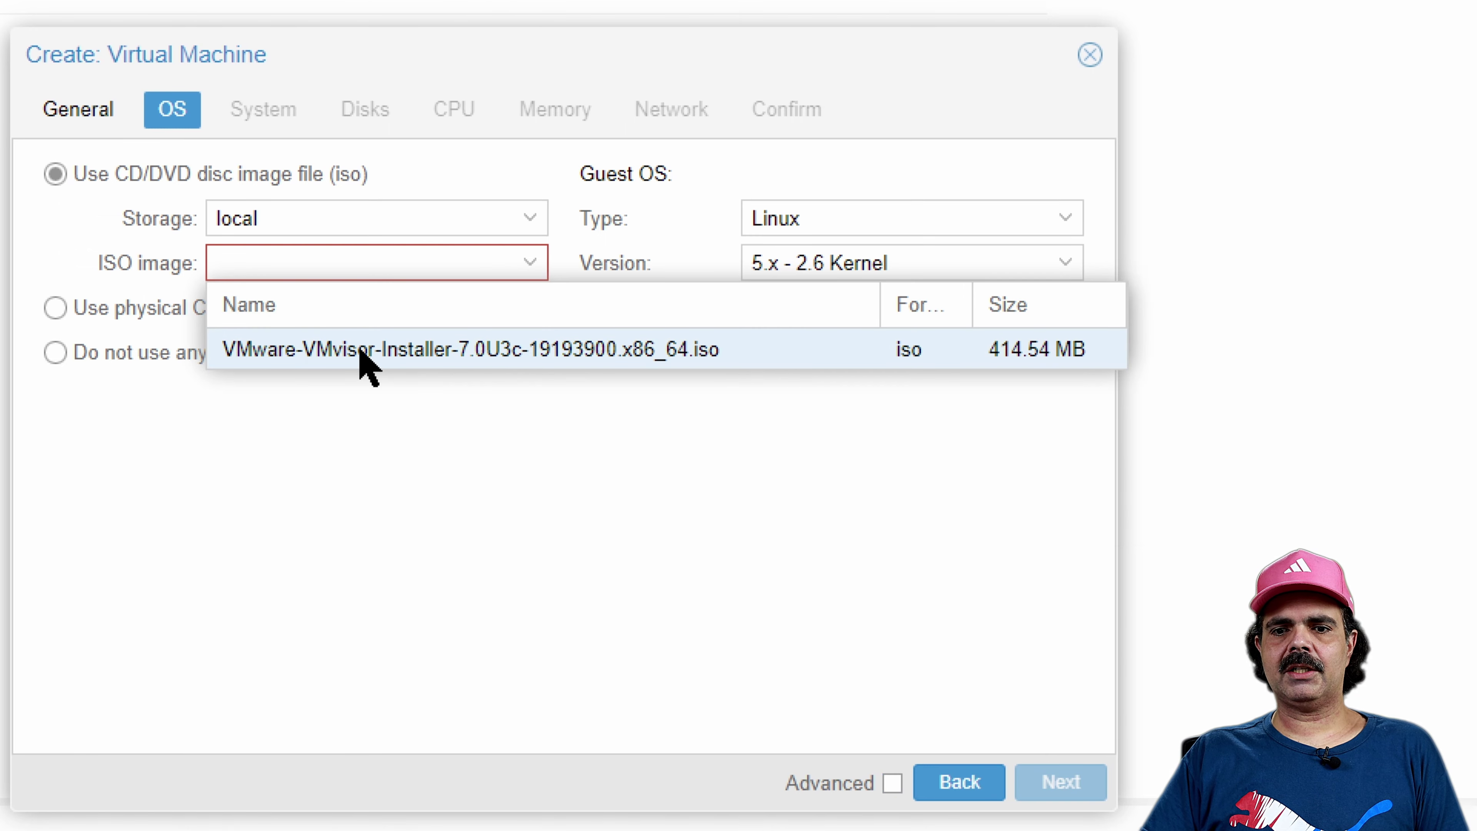
left_click(366, 367)
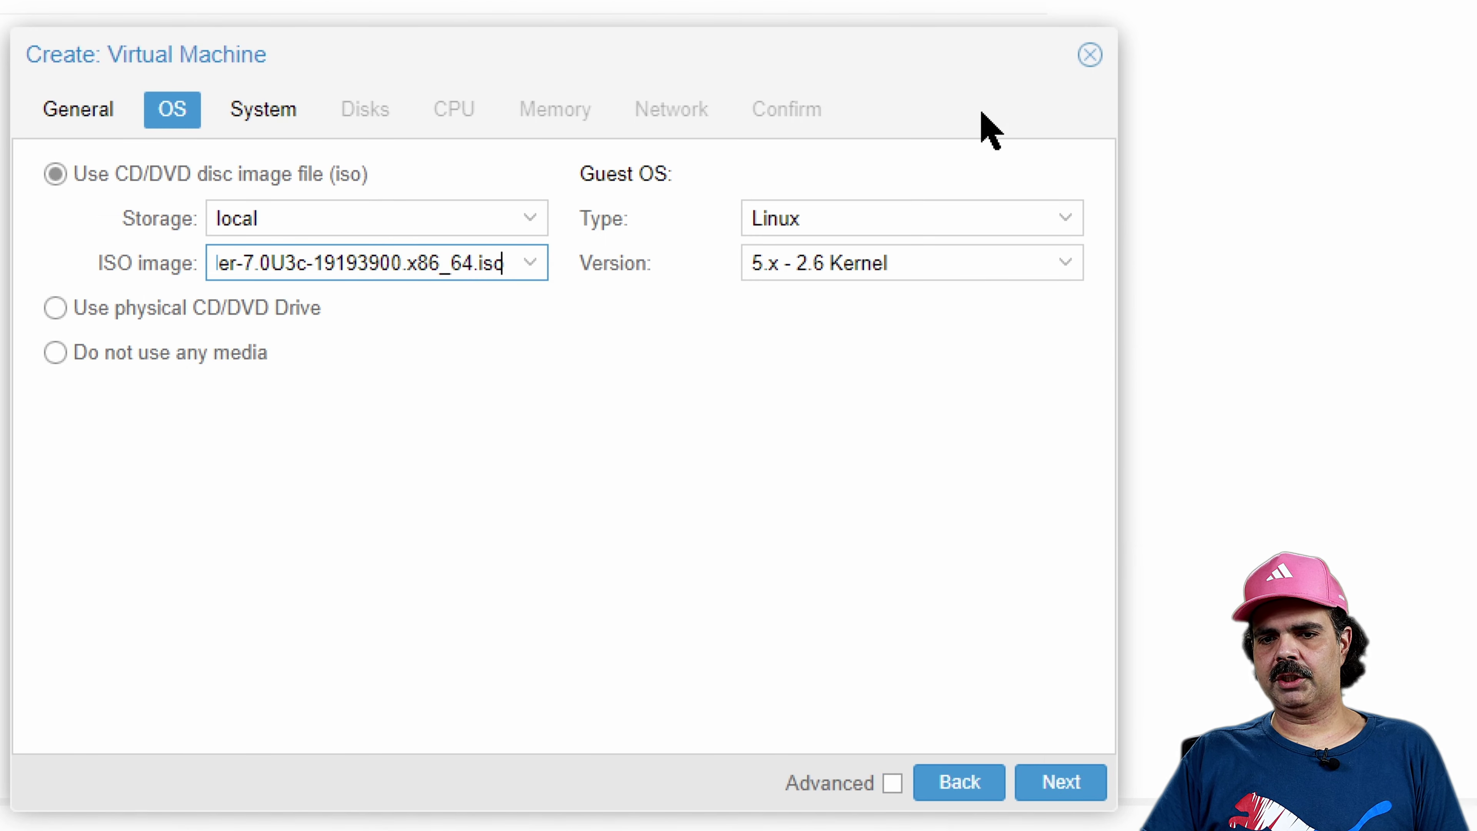
left_click(1055, 782)
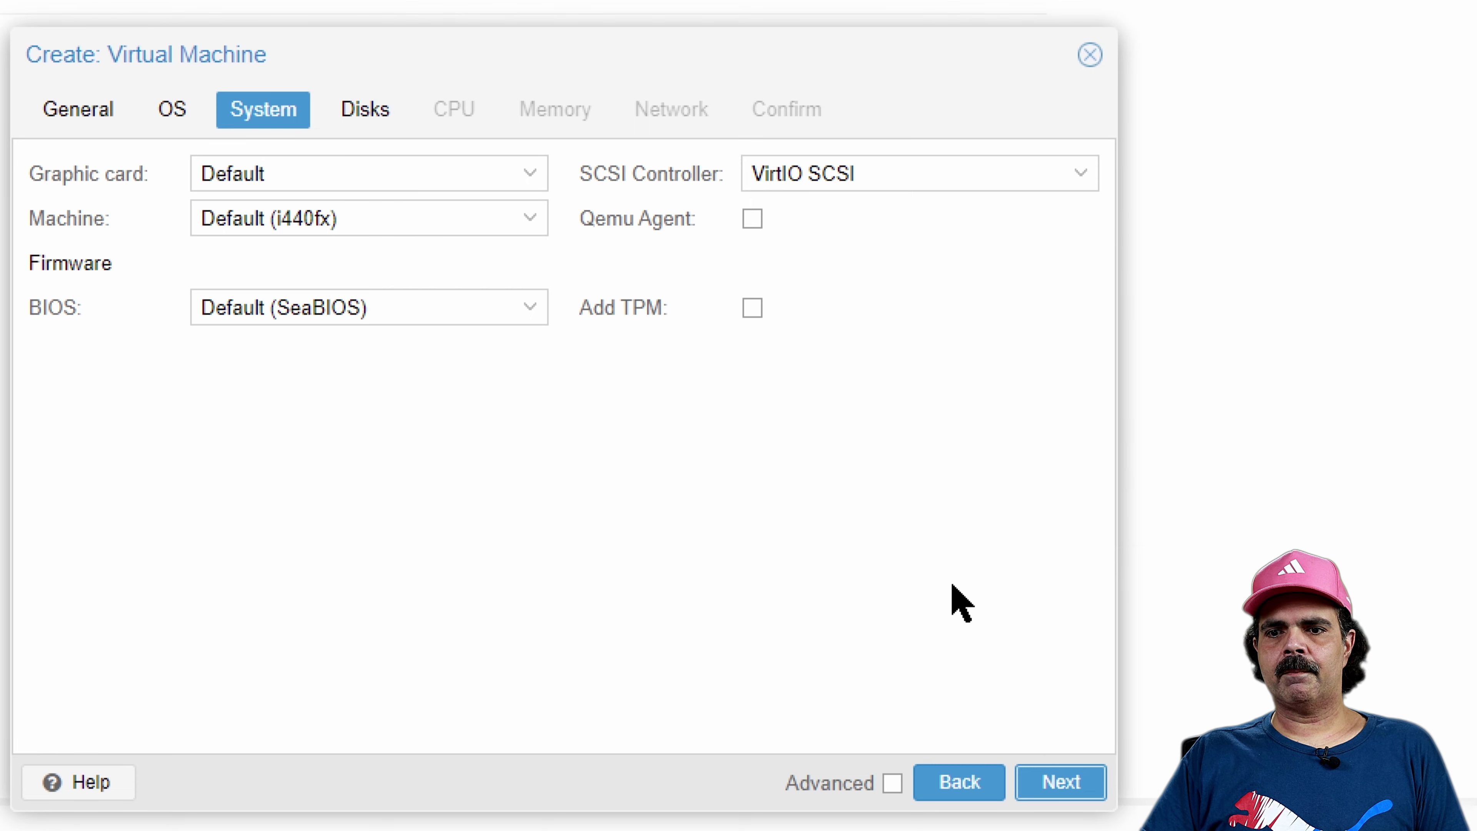
Give the VM a 32 GiB SATA disk with Write back cache
left_click(1066, 785)
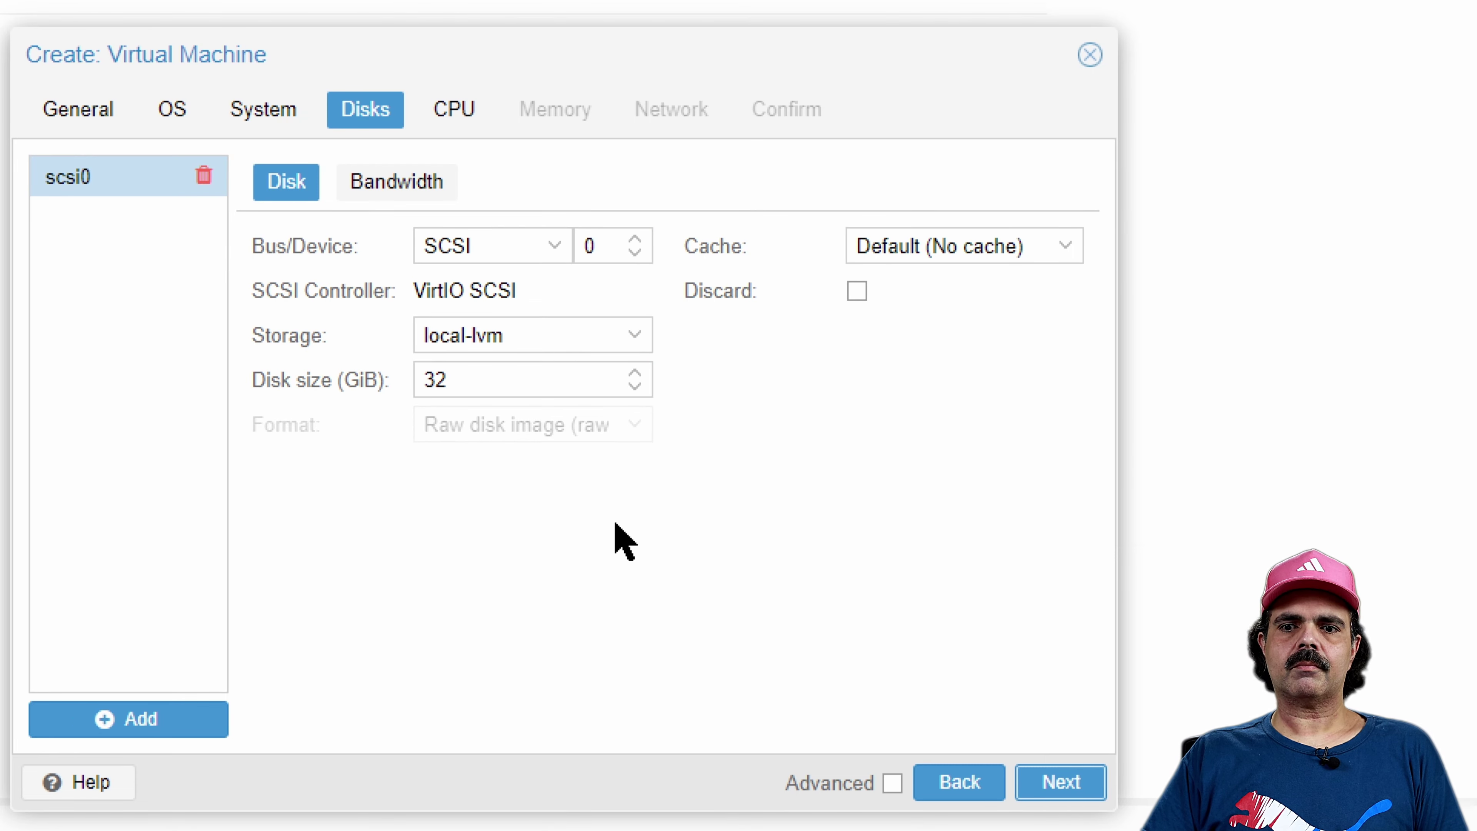
left_click(554, 244)
left_click(505, 323)
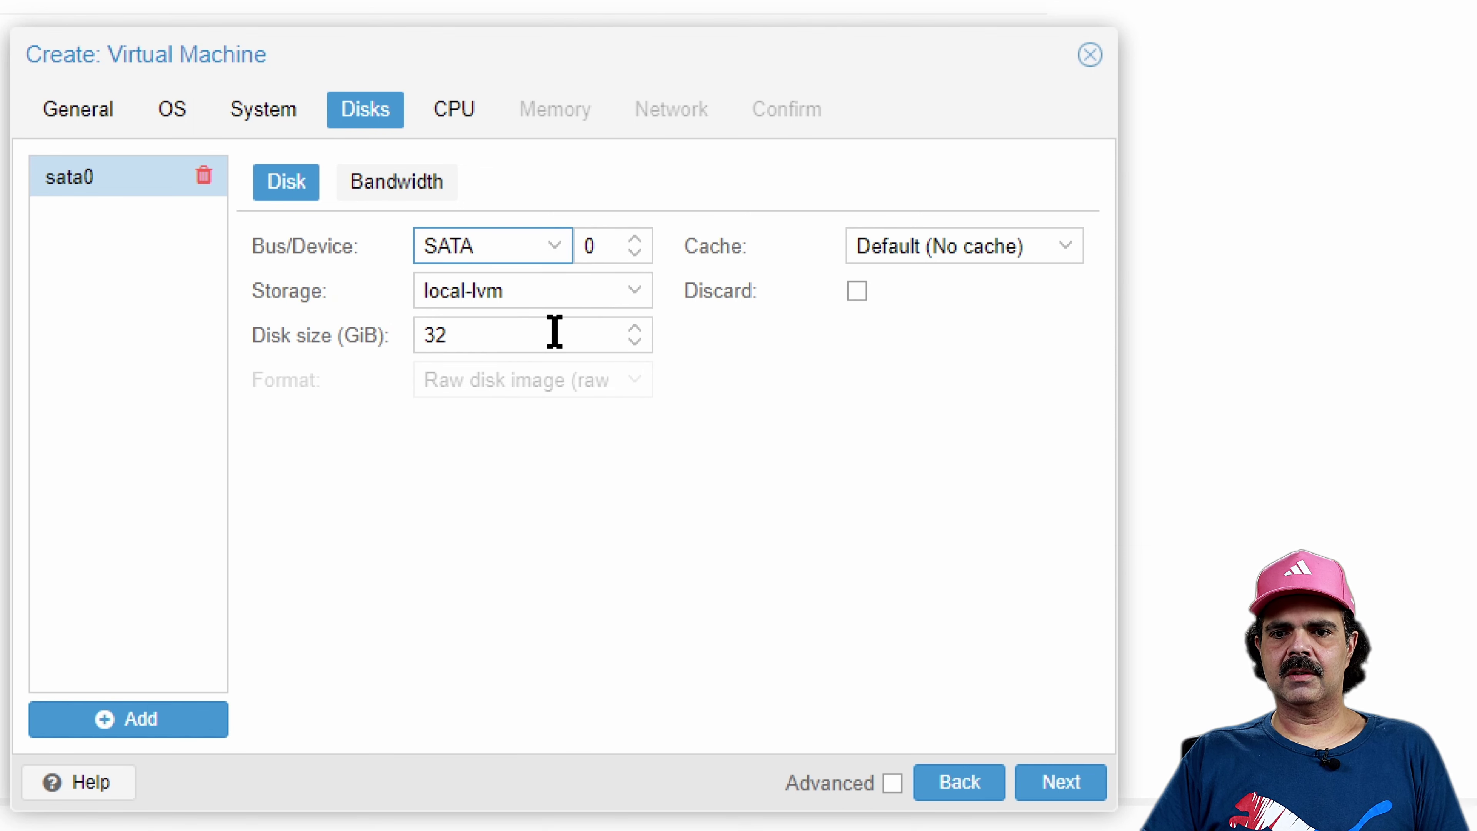
left_click(513, 338)
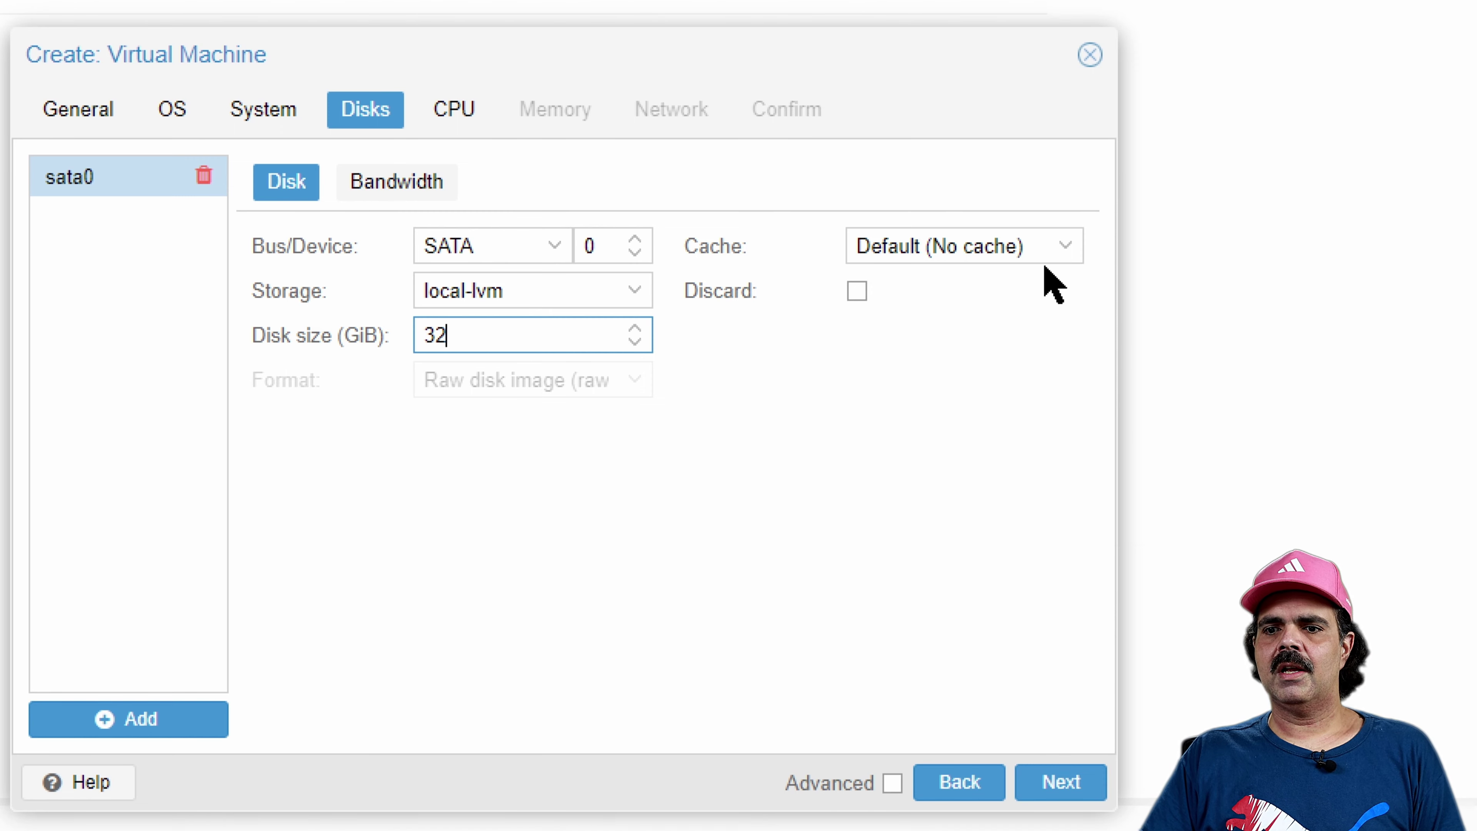
left_click(1075, 247)
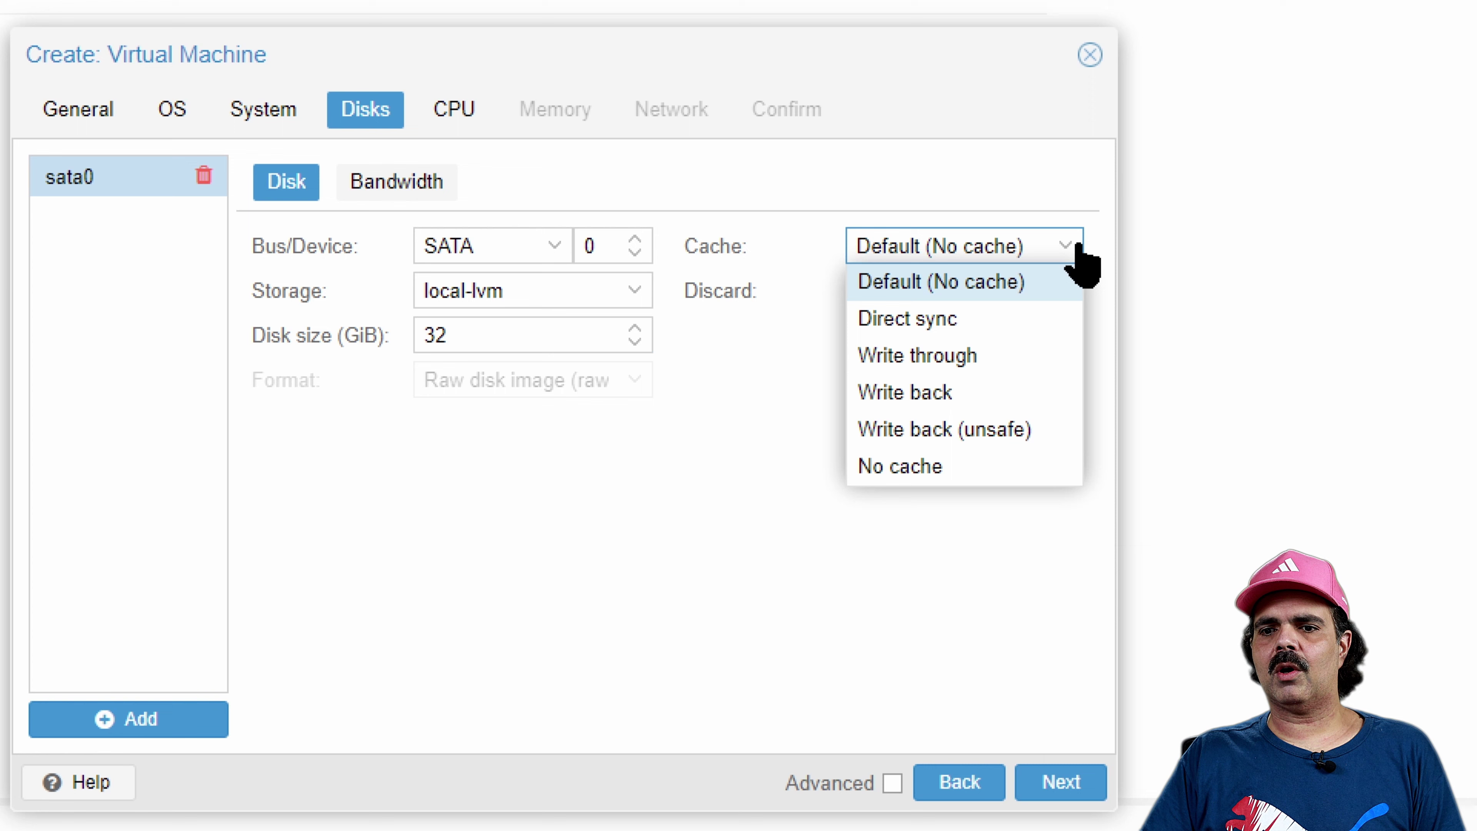
left_click(973, 392)
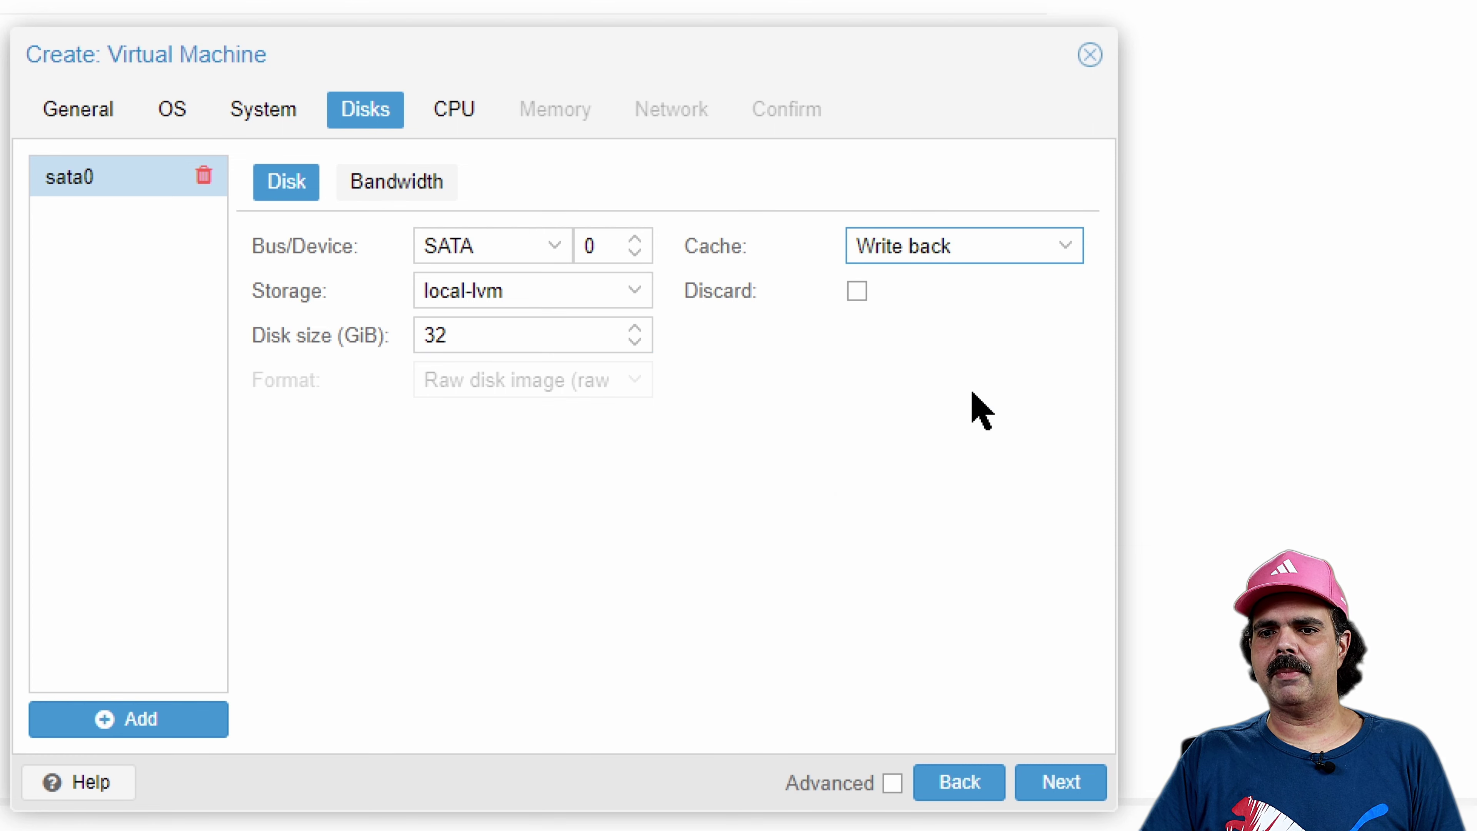
Enable SSD emulation on the SATA disk and set the CPU to 4 cores
left_click(892, 786)
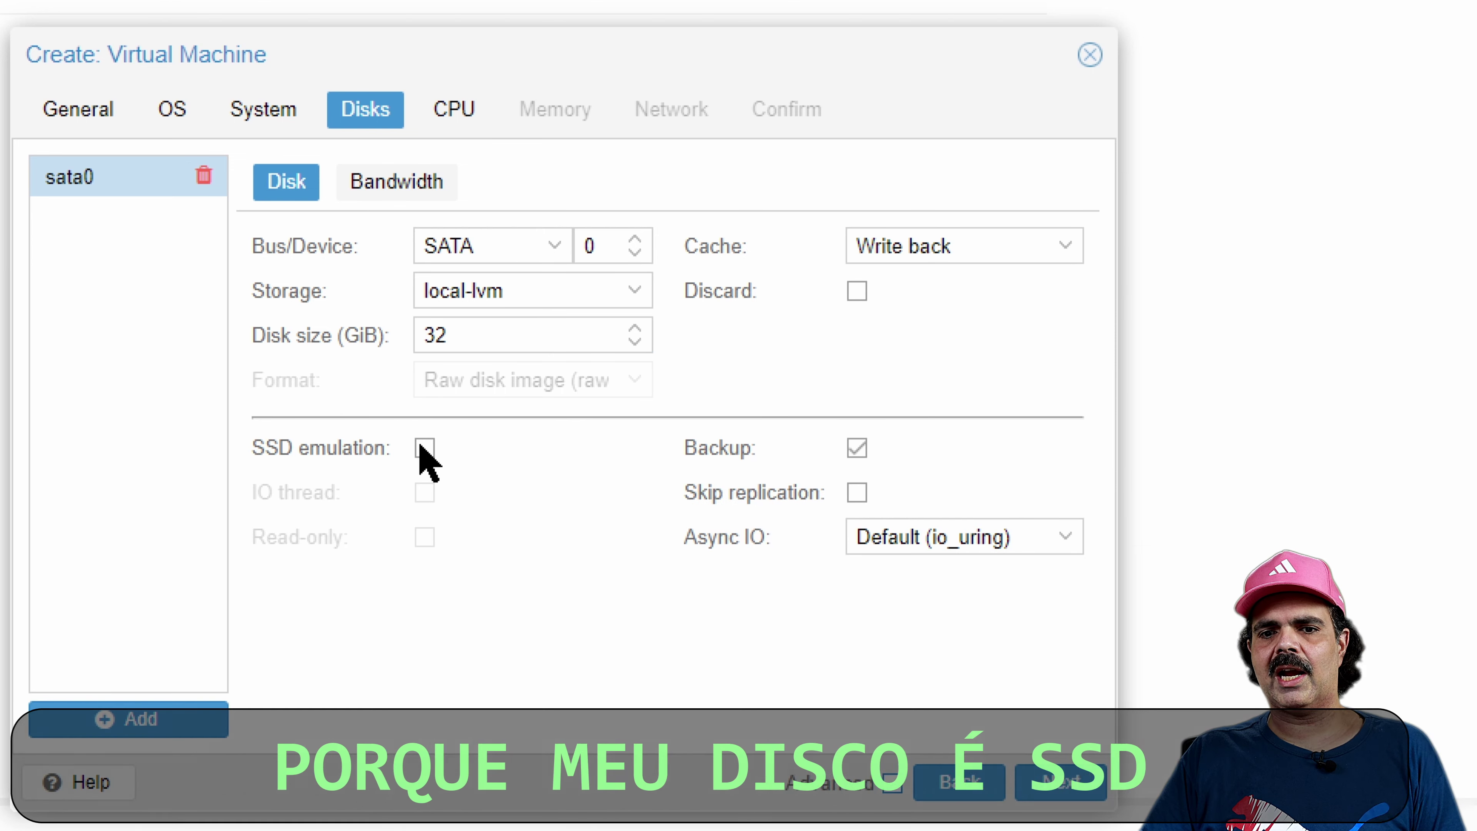
left_click(424, 448)
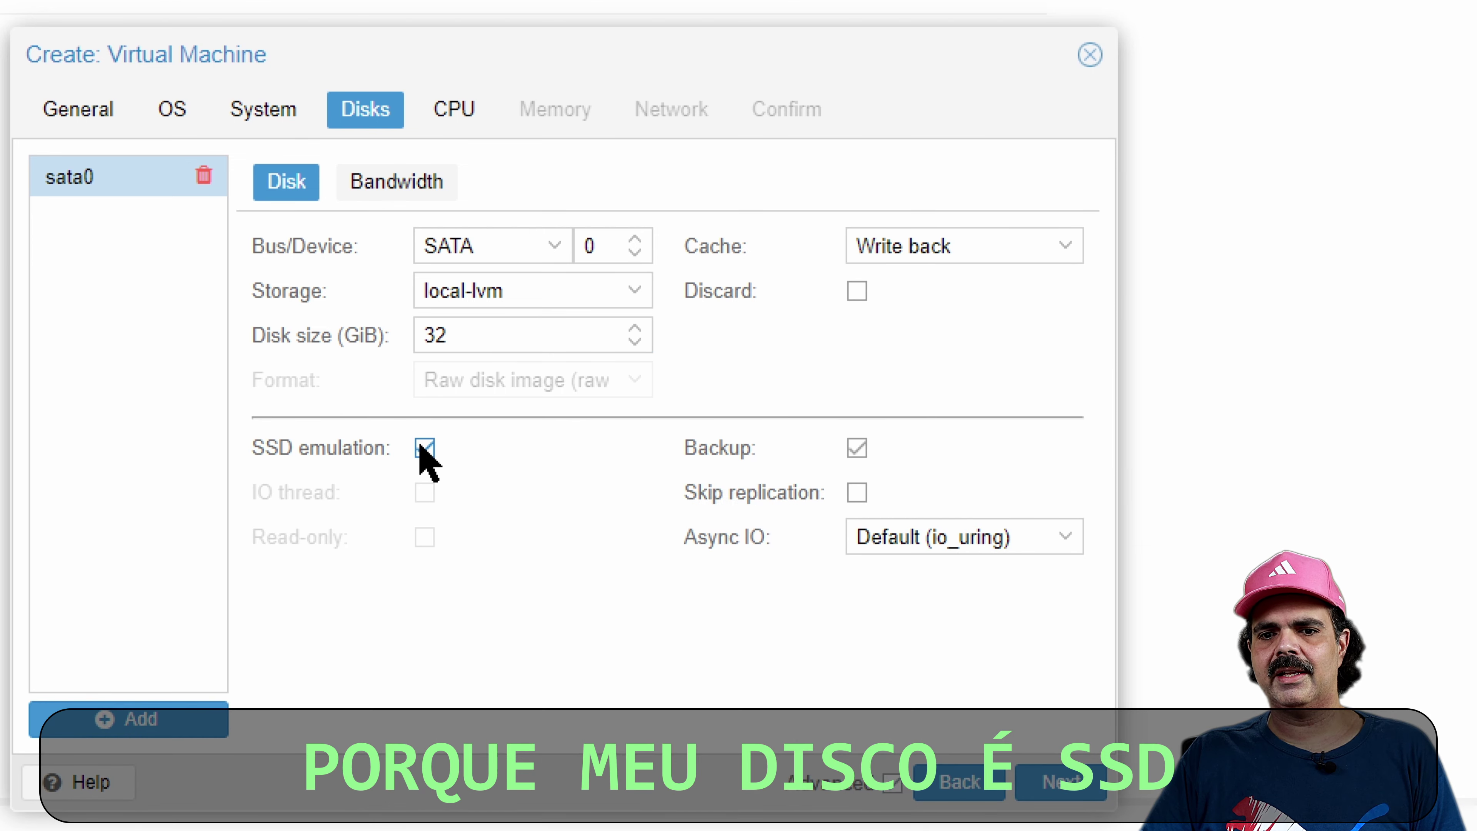
left_click(893, 784)
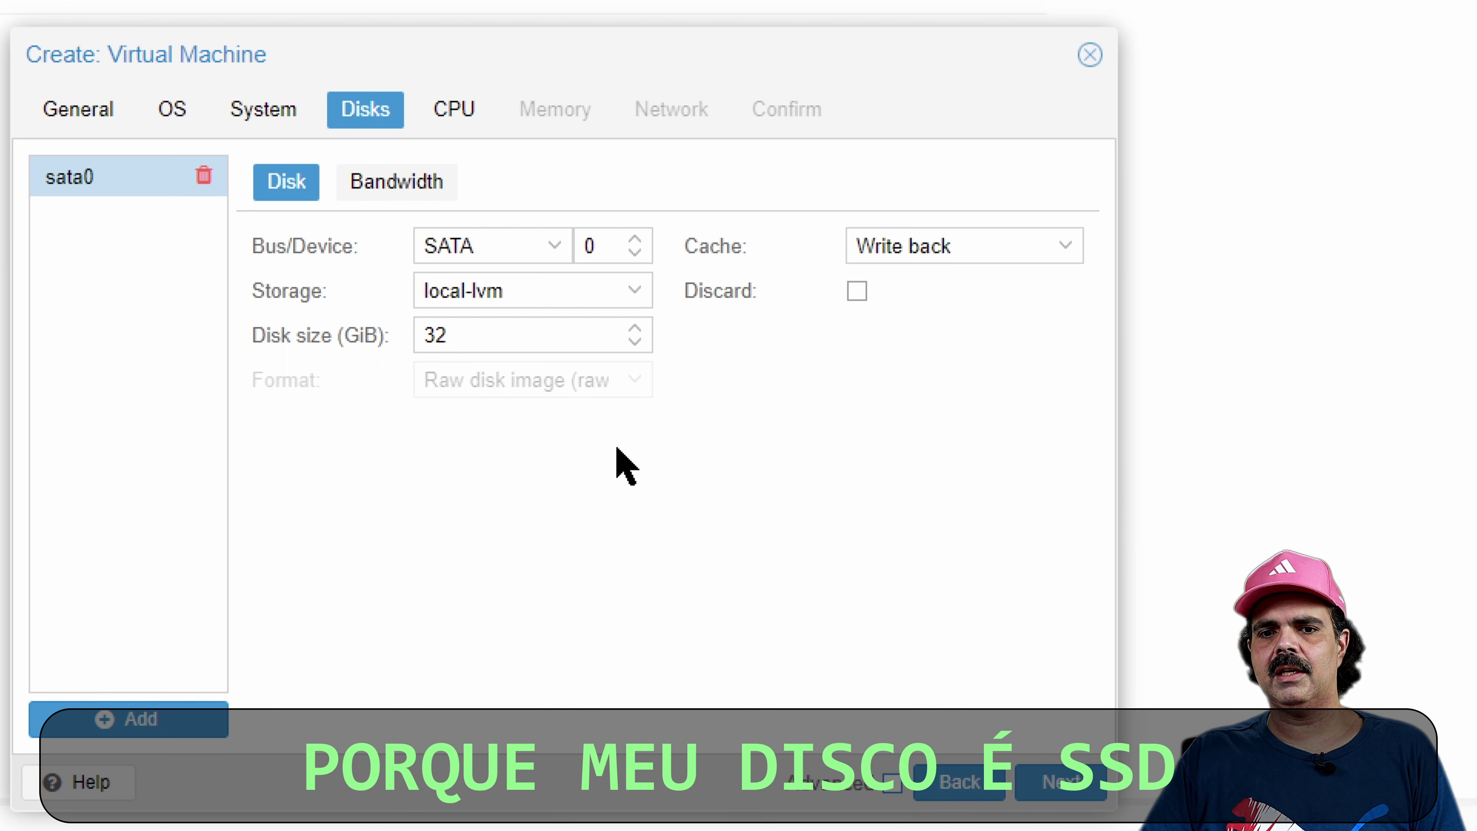
left_click(555, 250)
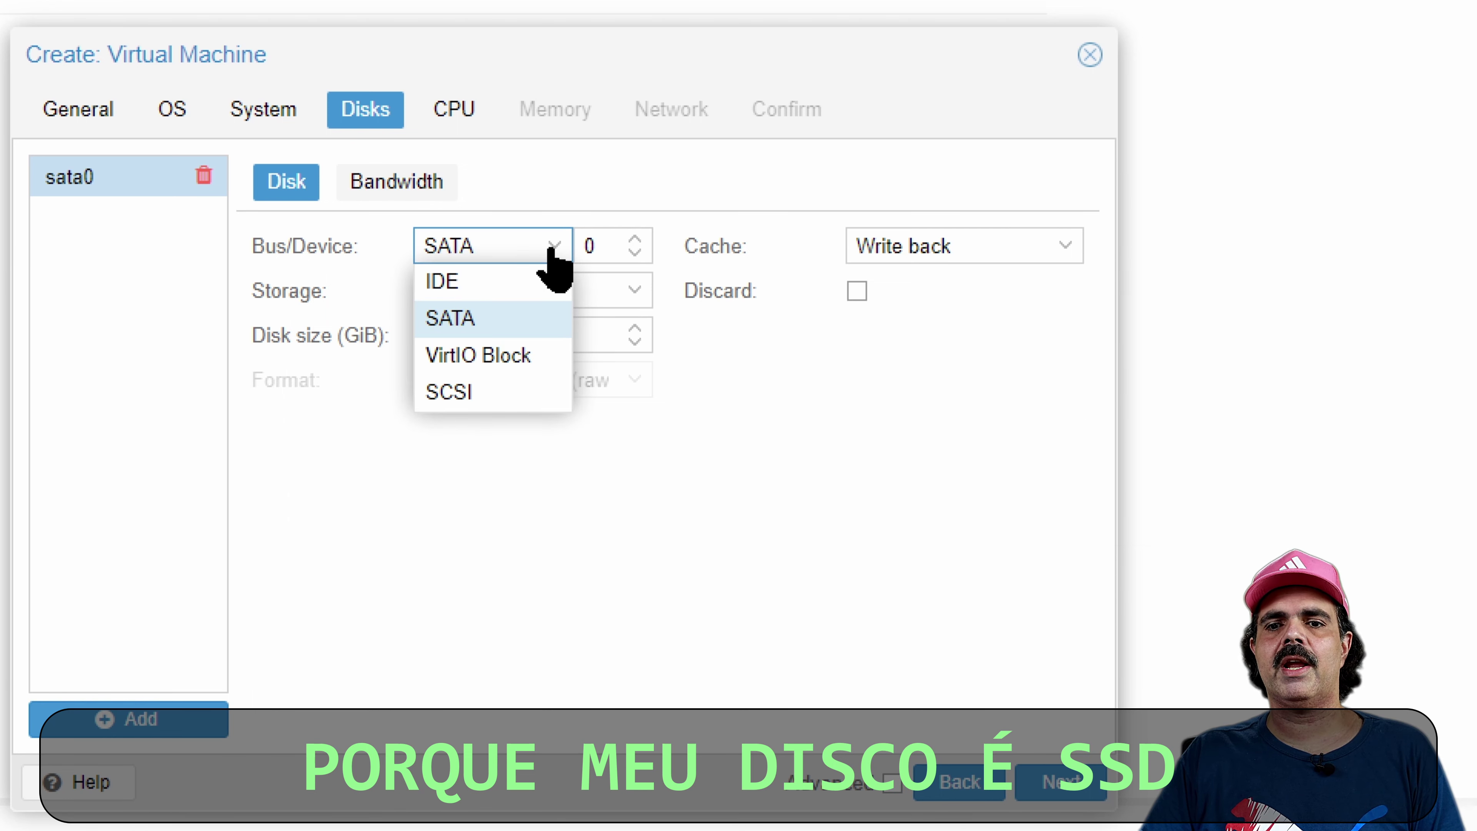
left_click(518, 319)
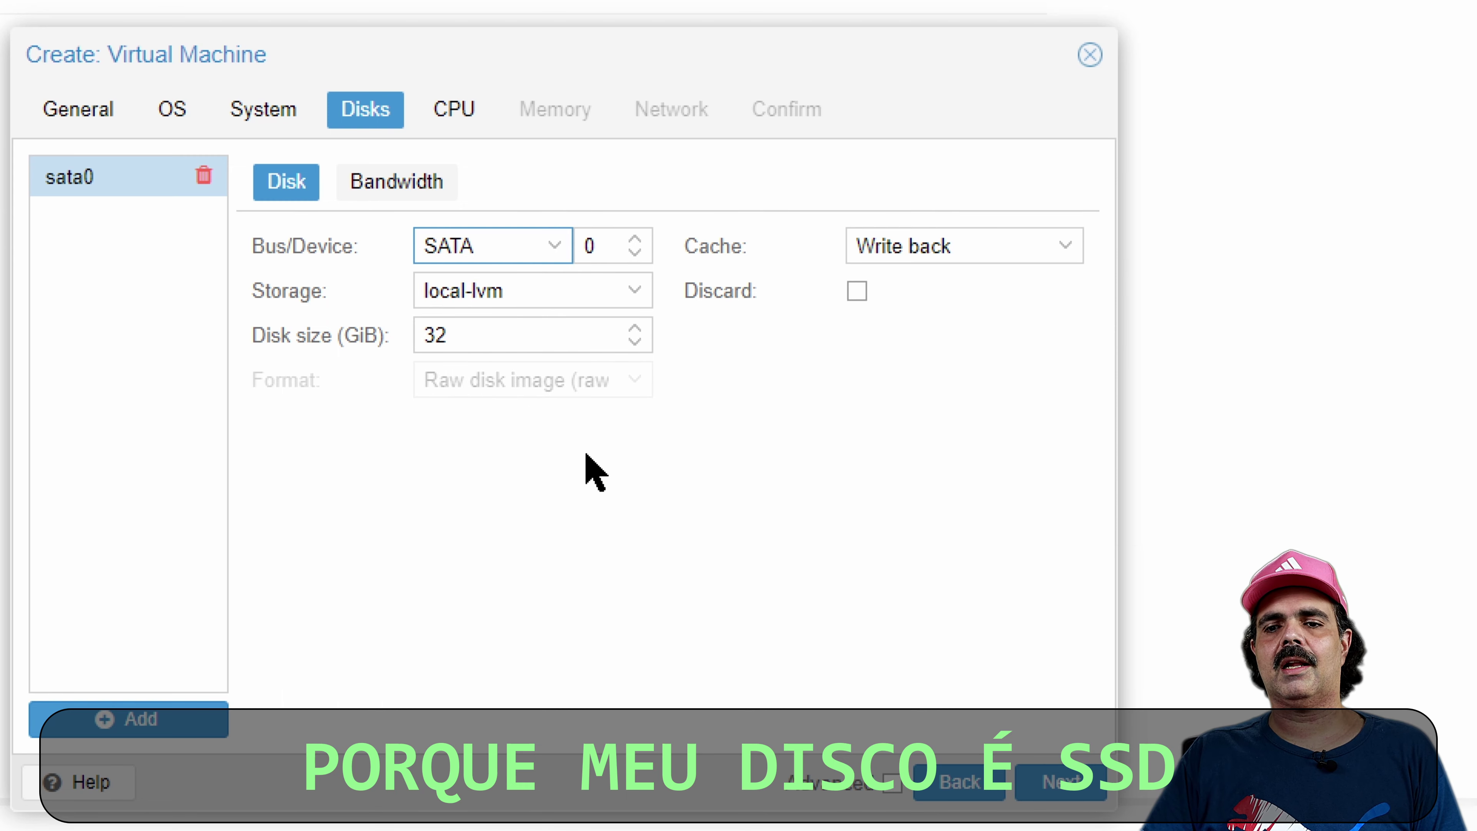
left_click(1064, 785)
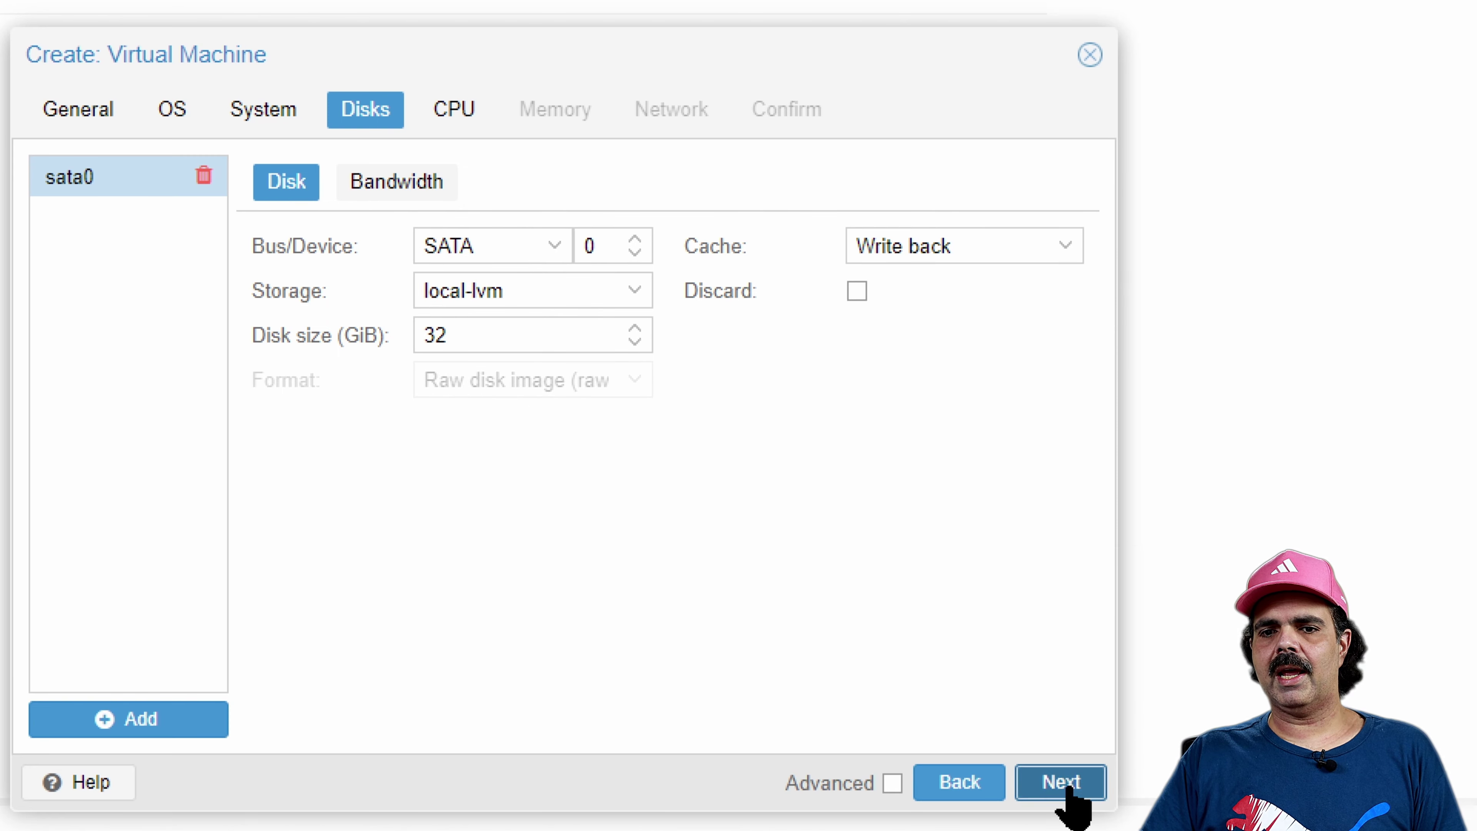
left_click(530, 212)
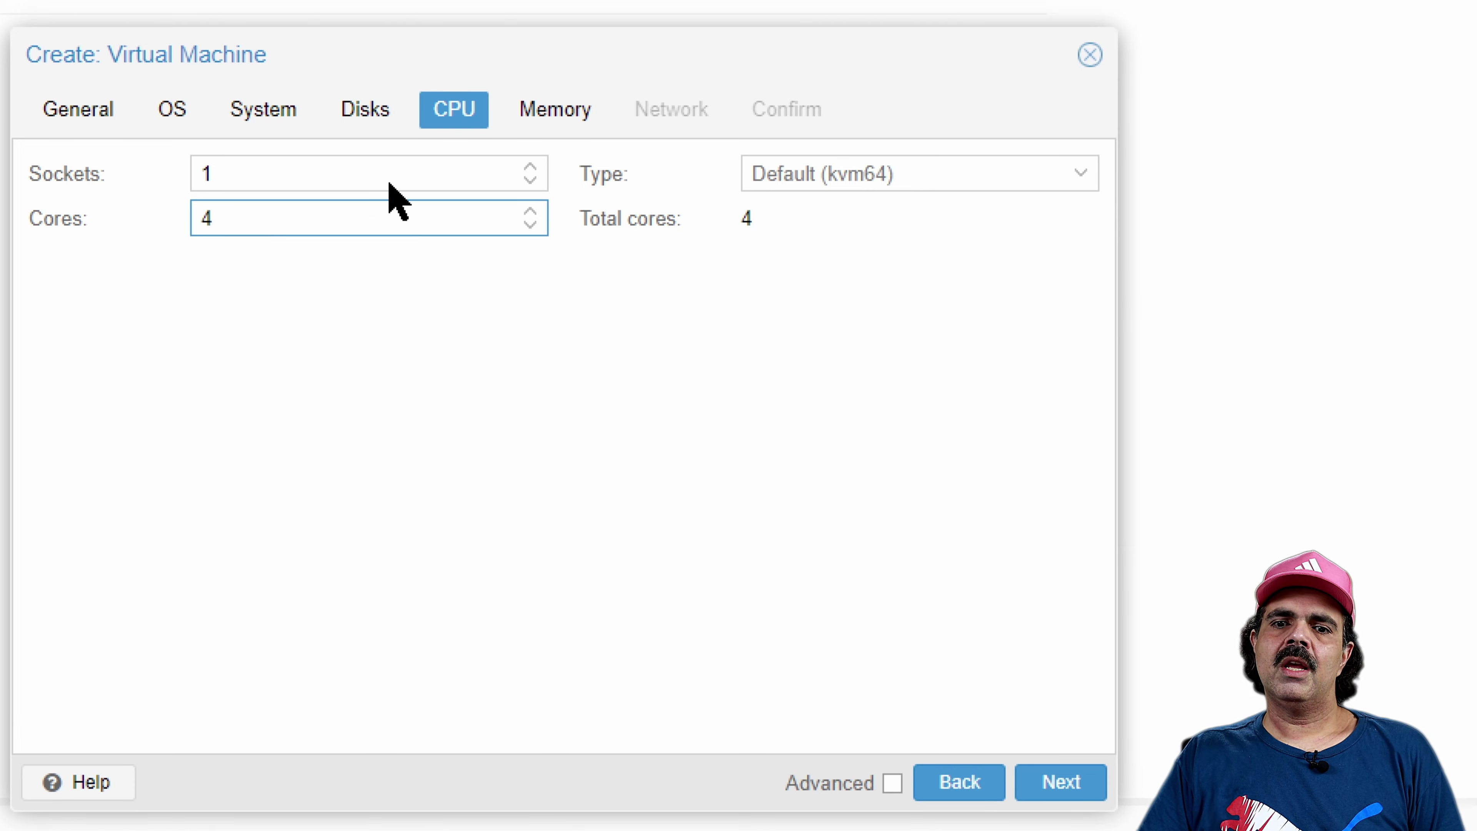
Keep 4 cores and set the VM's CPU type to host
left_click(407, 413)
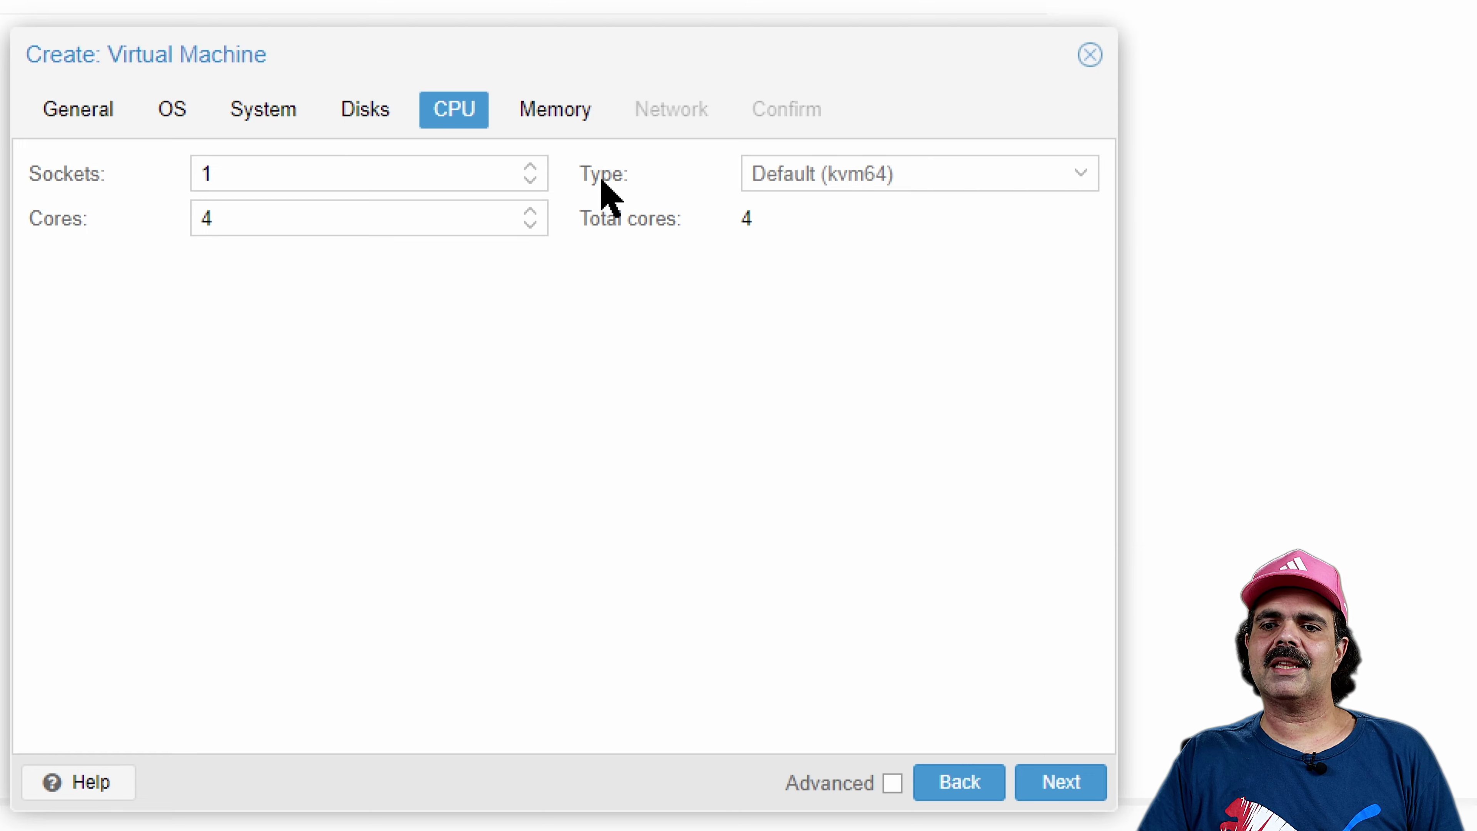
left_click(1076, 177)
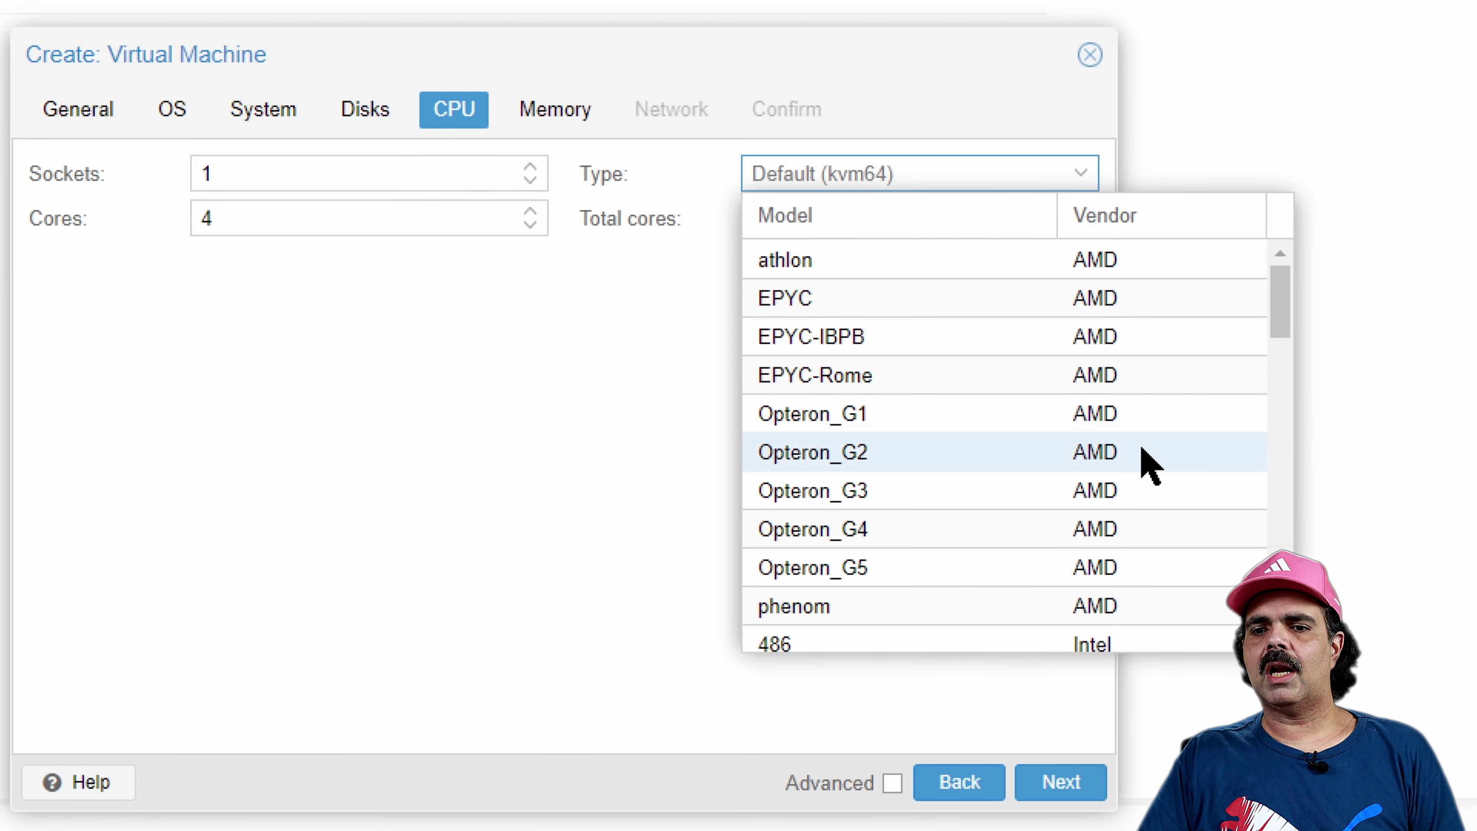
scroll(1146, 461, "down", 5)
scroll(1146, 459, "down", 10)
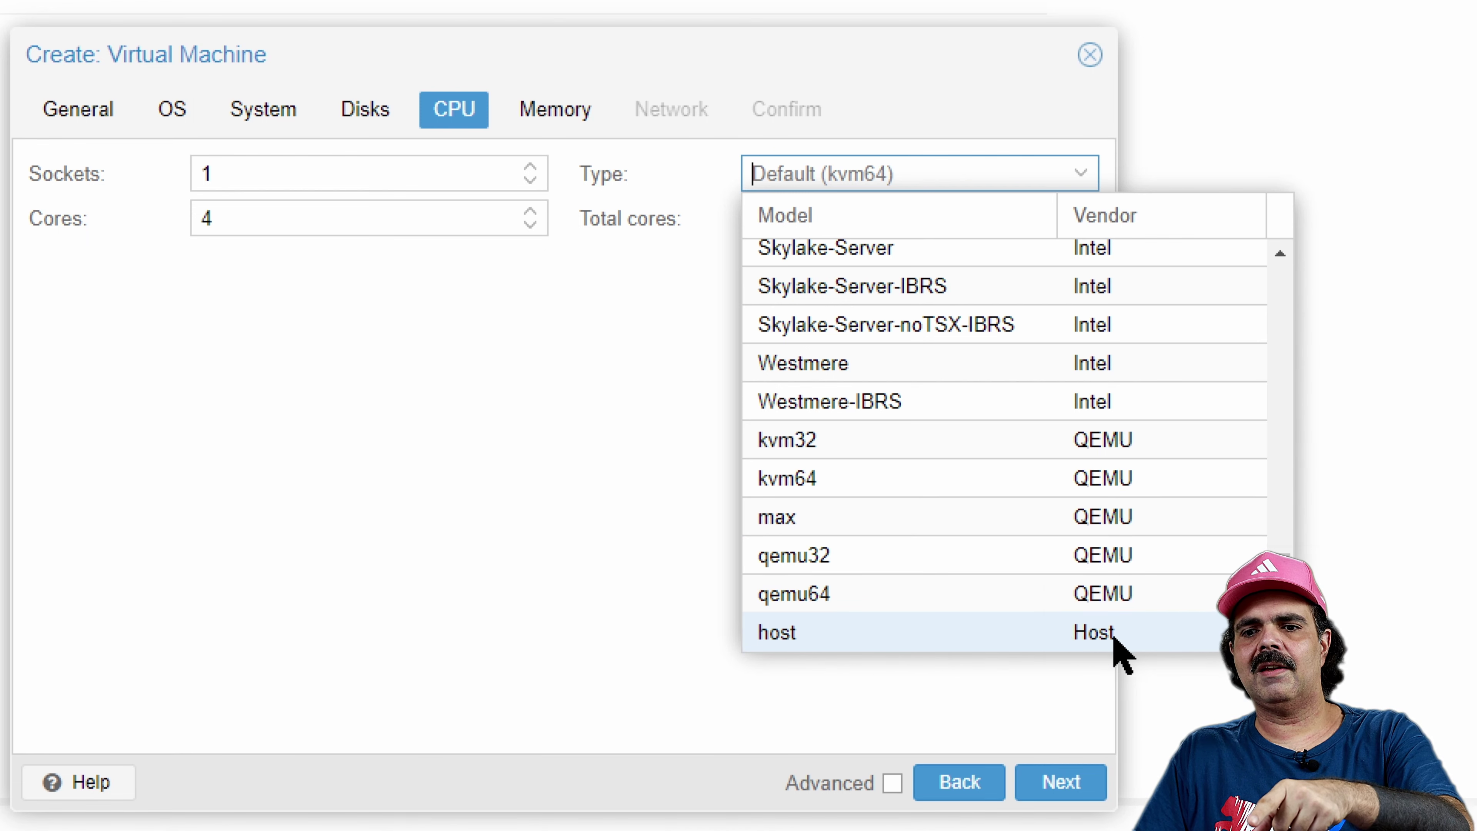
left_click(1120, 649)
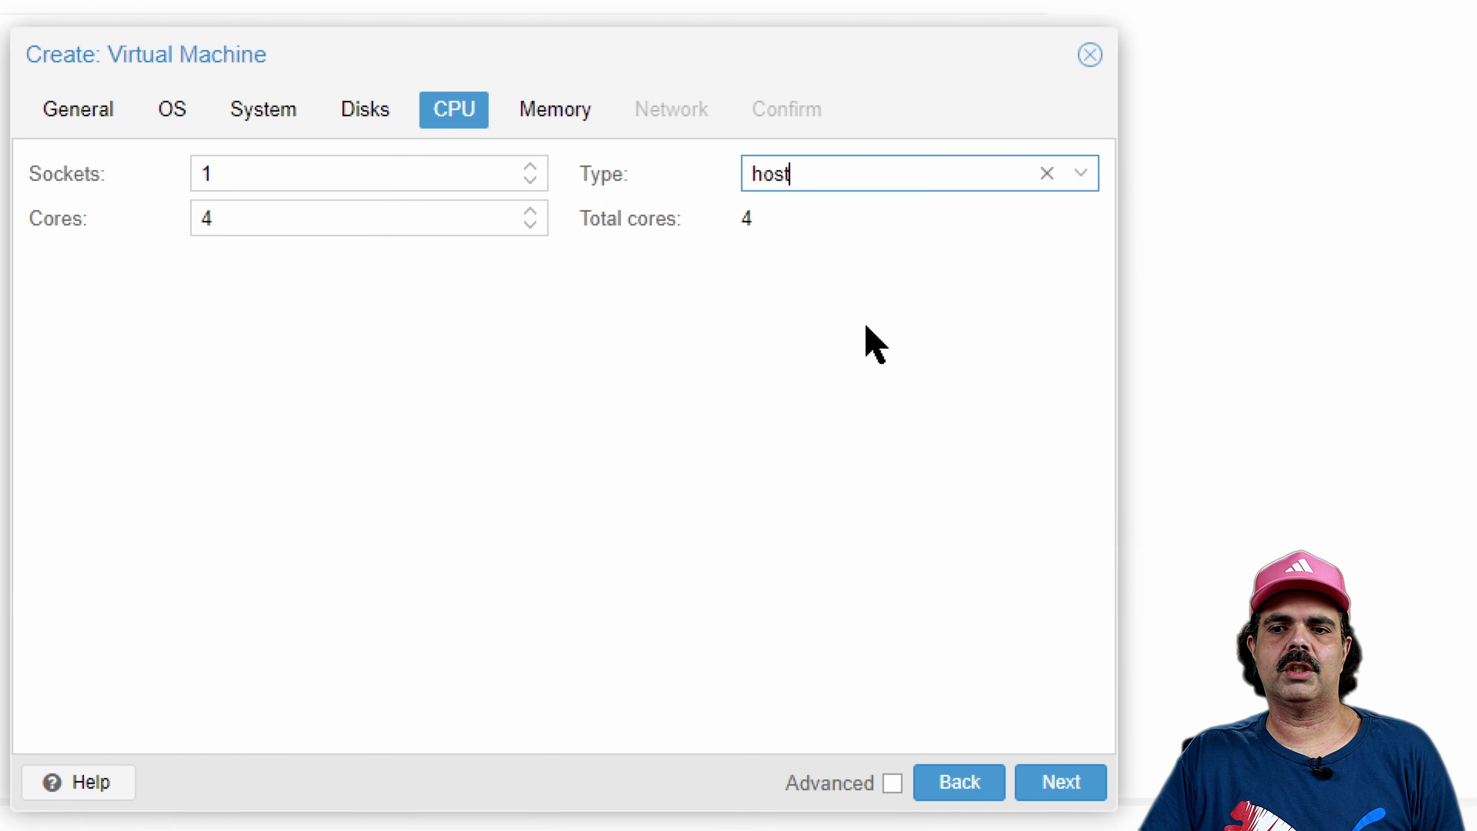
Give the VM 8192 MiB of memory
left_click(1060, 786)
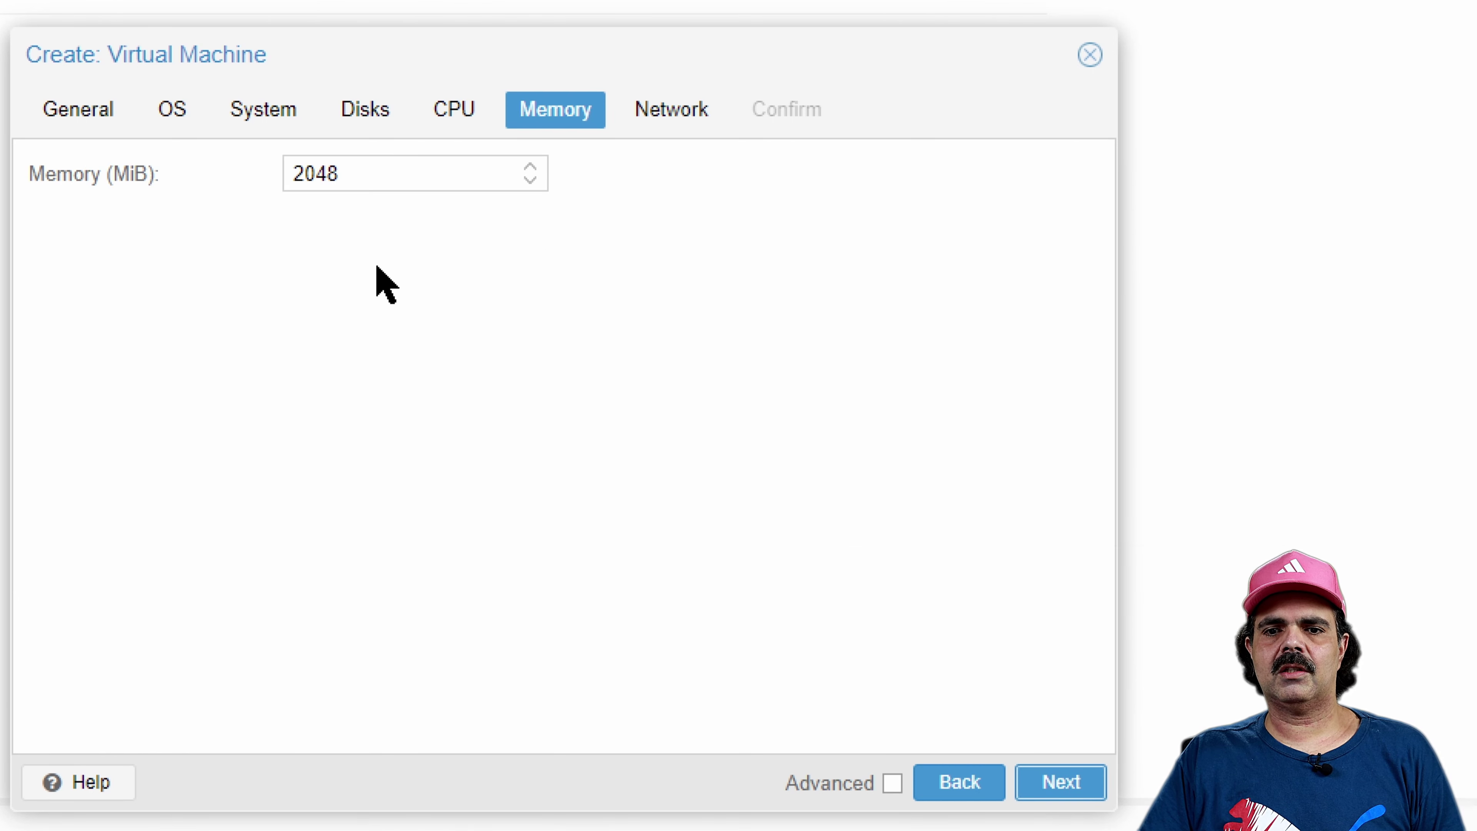
double_click(389, 175)
type("8192")
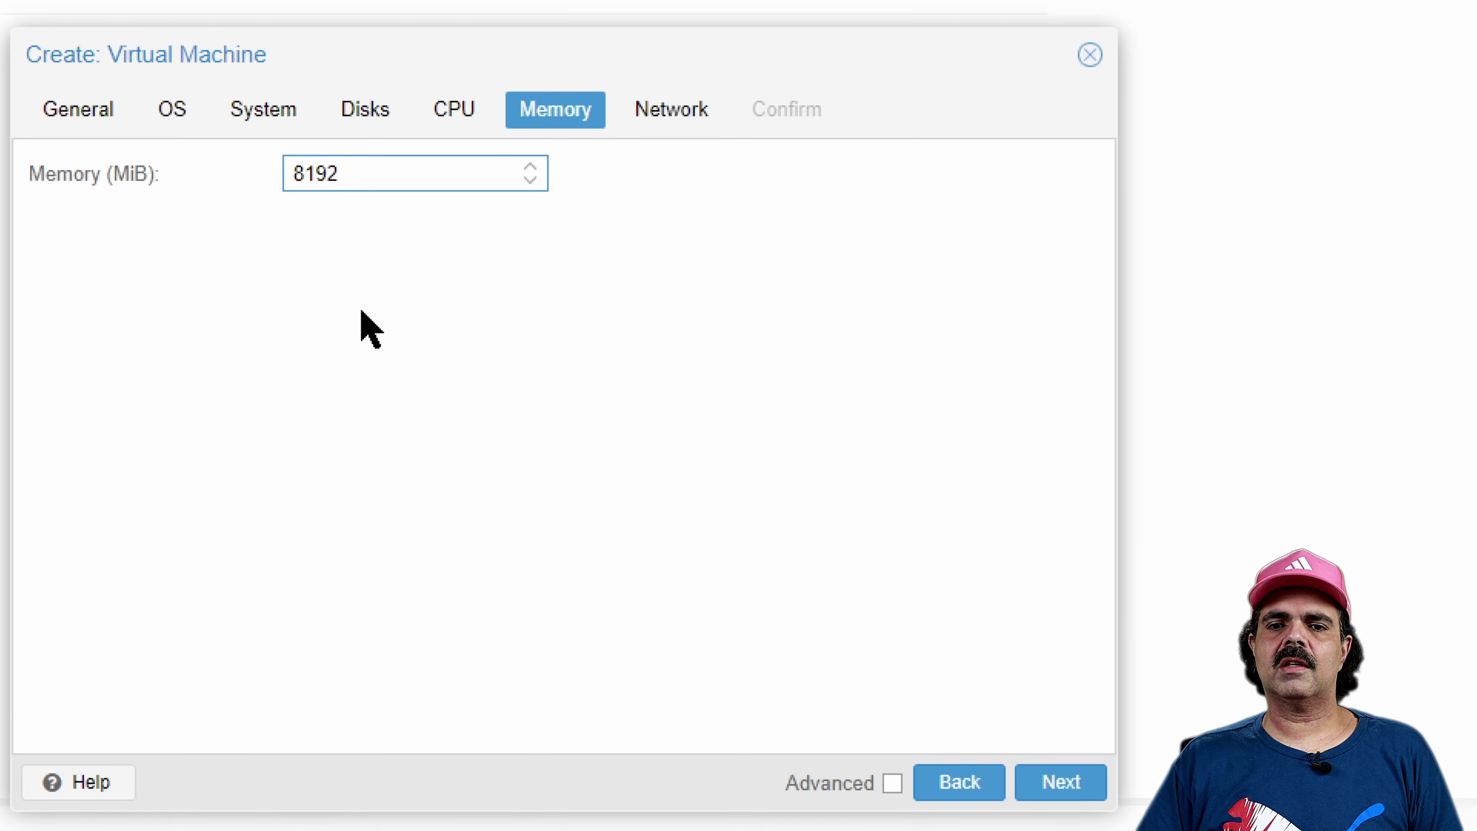
left_click(365, 330)
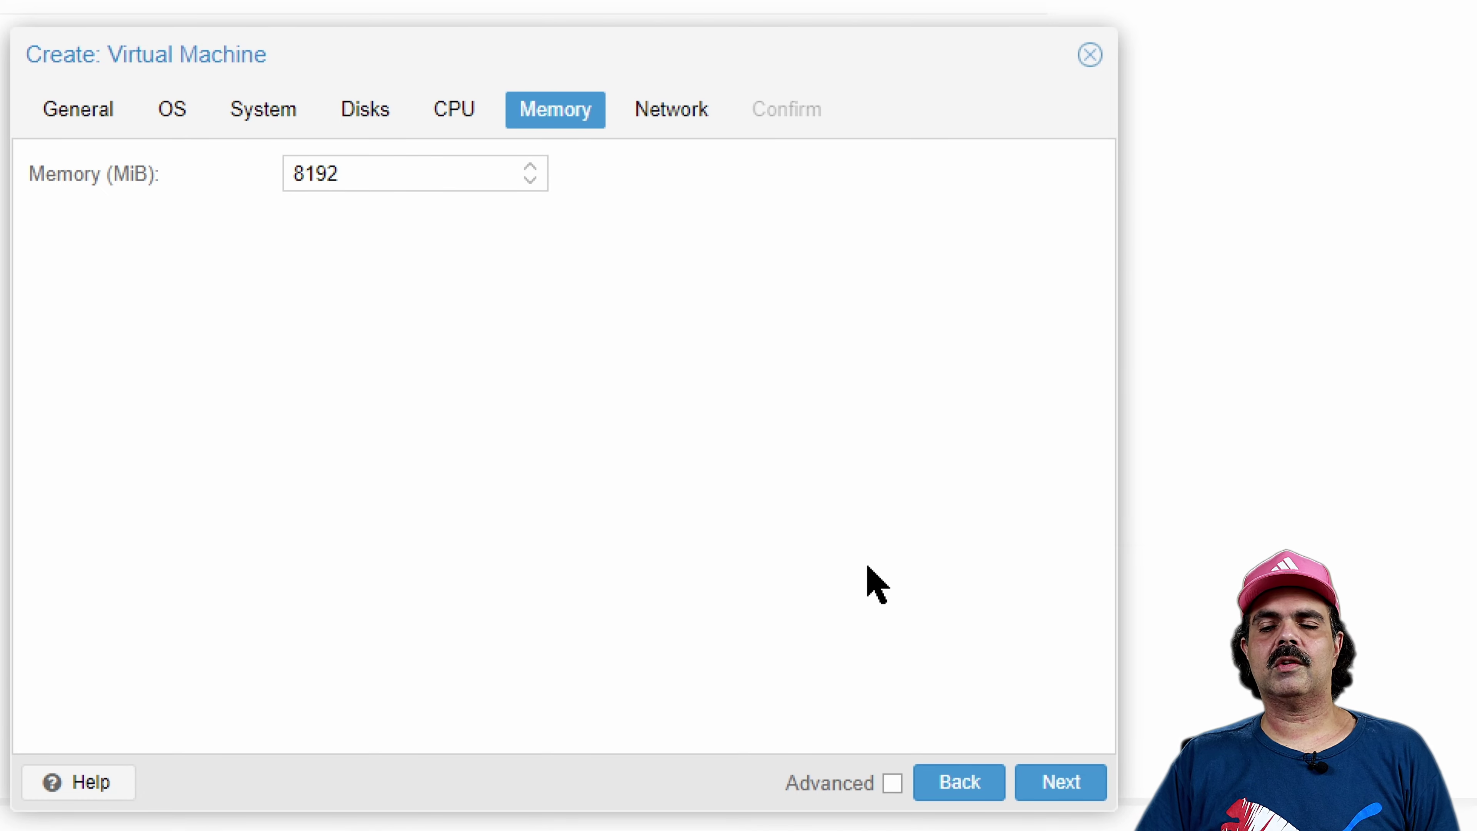
Add a VMware vmxnet3 network card on bridge vmbr0 and finish creating VM 100 (ESXi)
left_click(1069, 787)
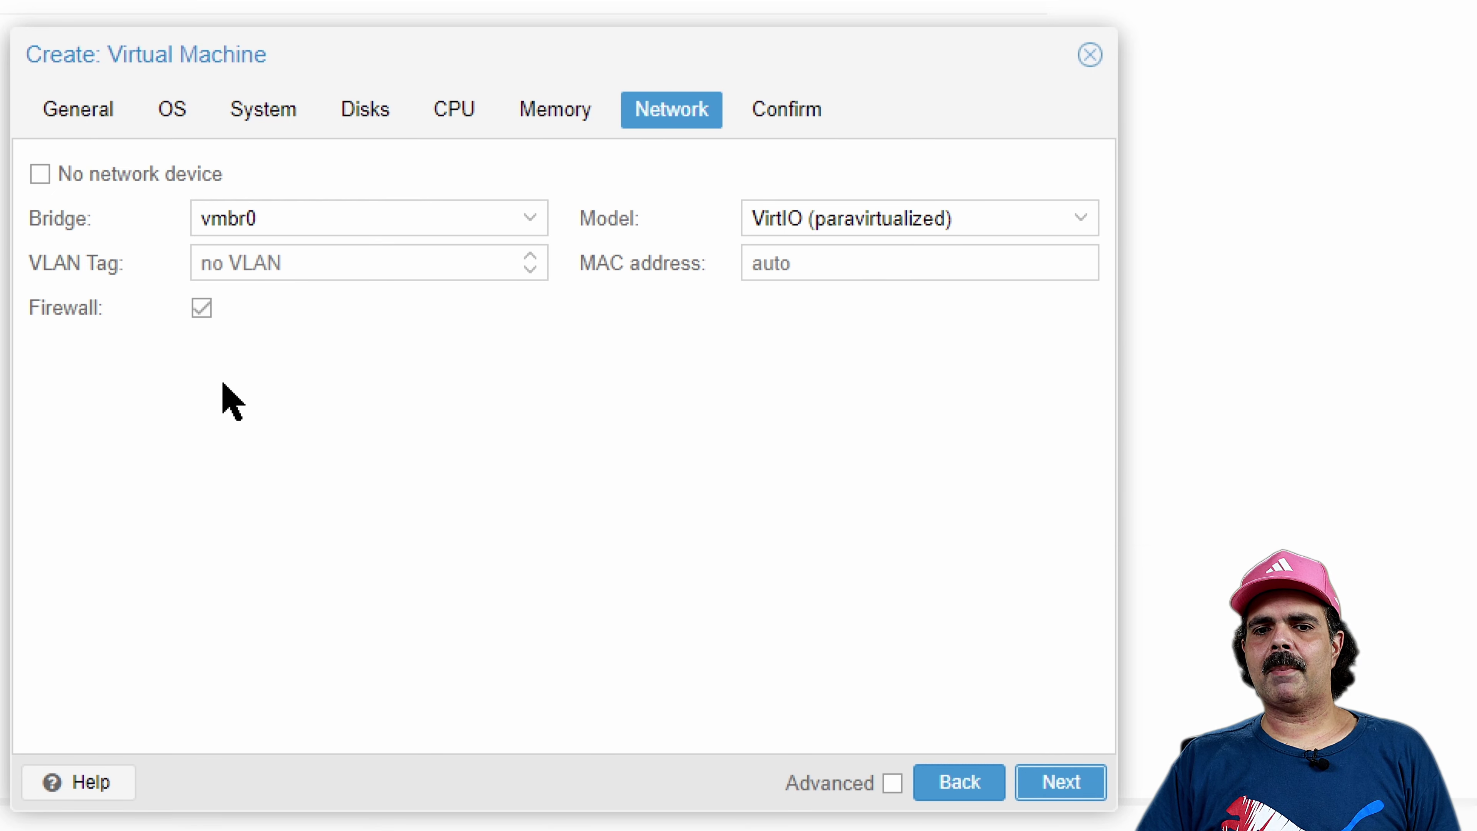
left_click(539, 233)
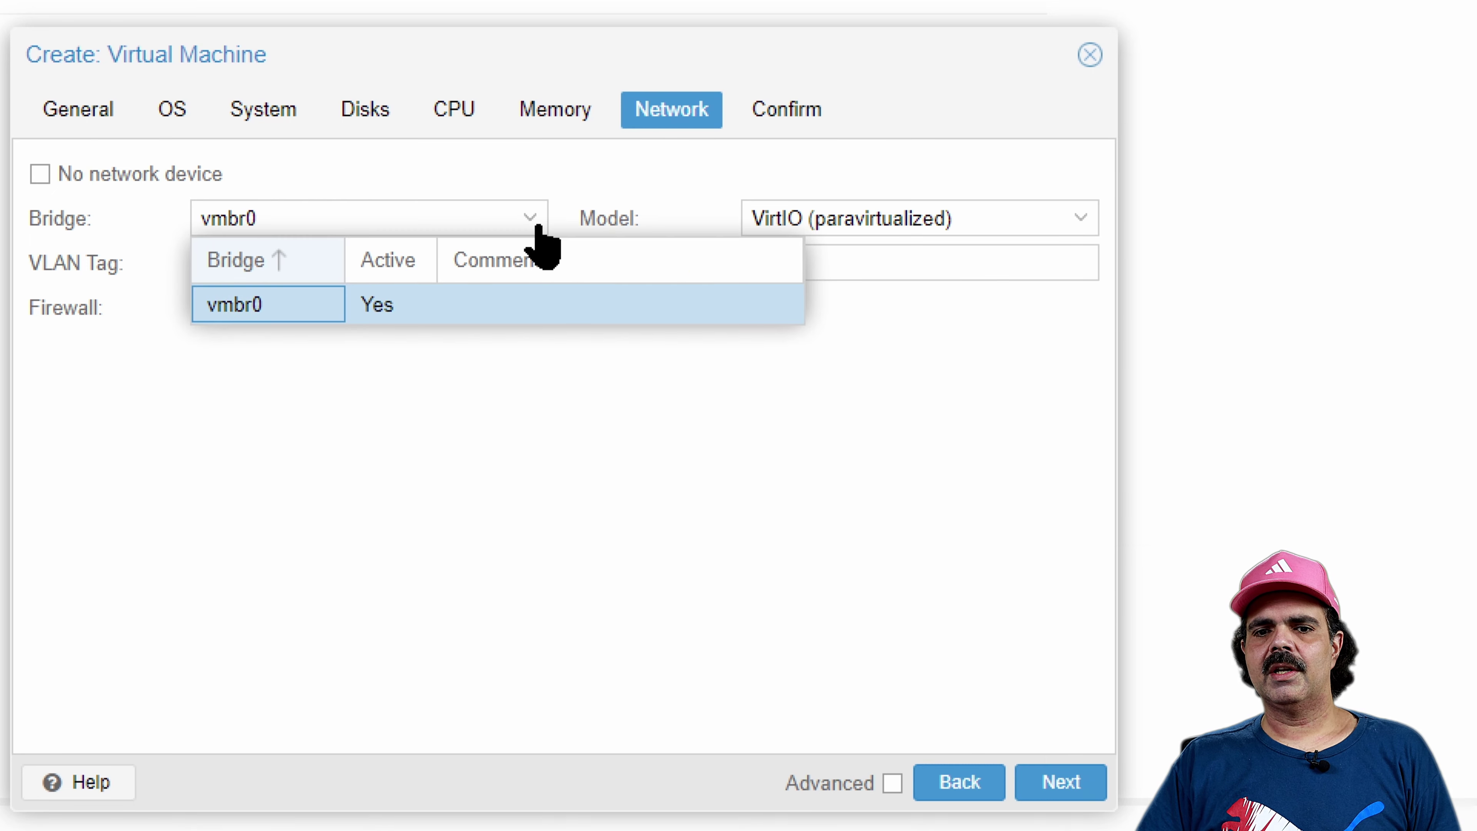
left_click(267, 304)
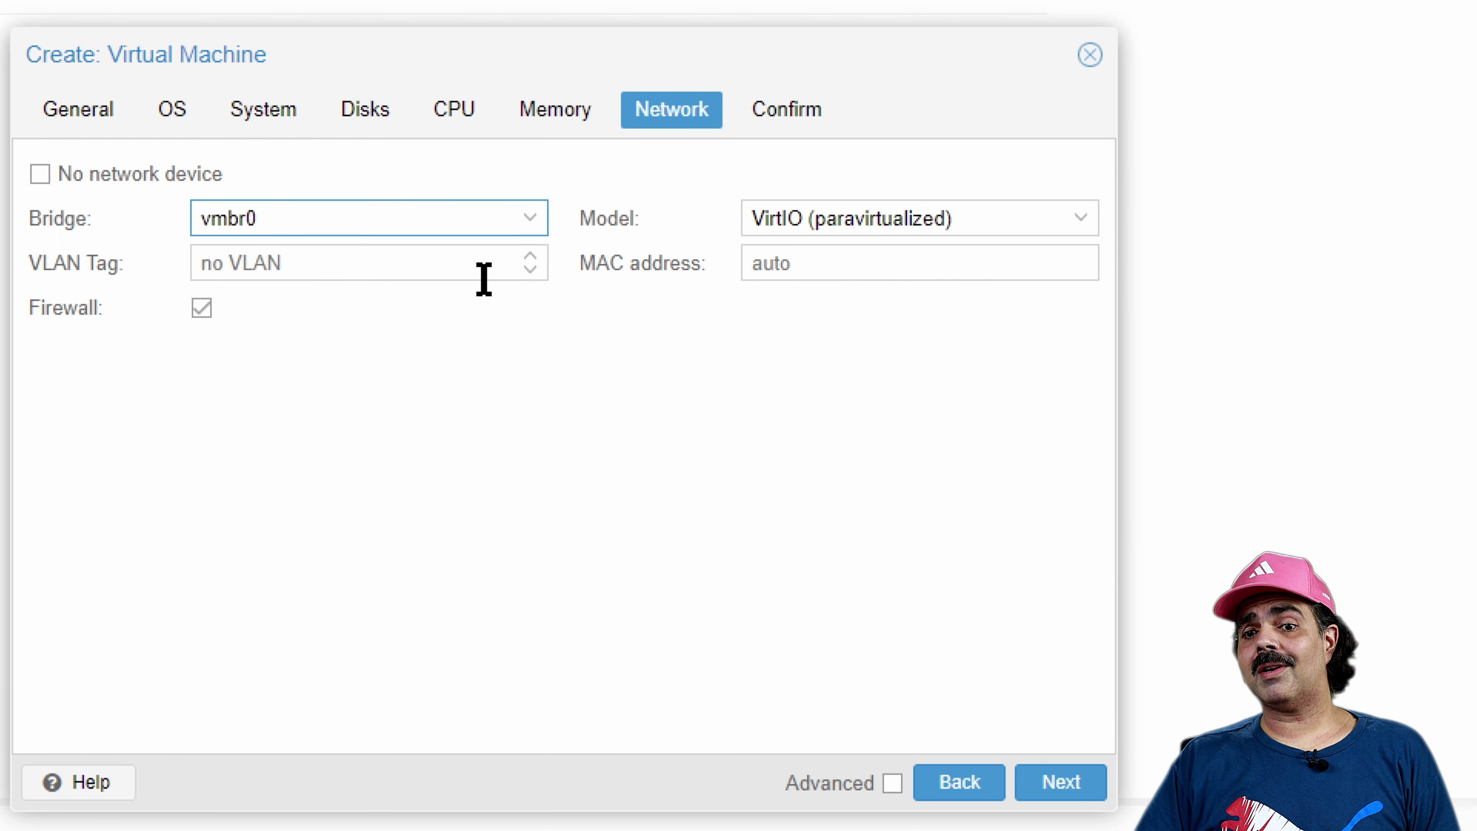
left_click(1070, 220)
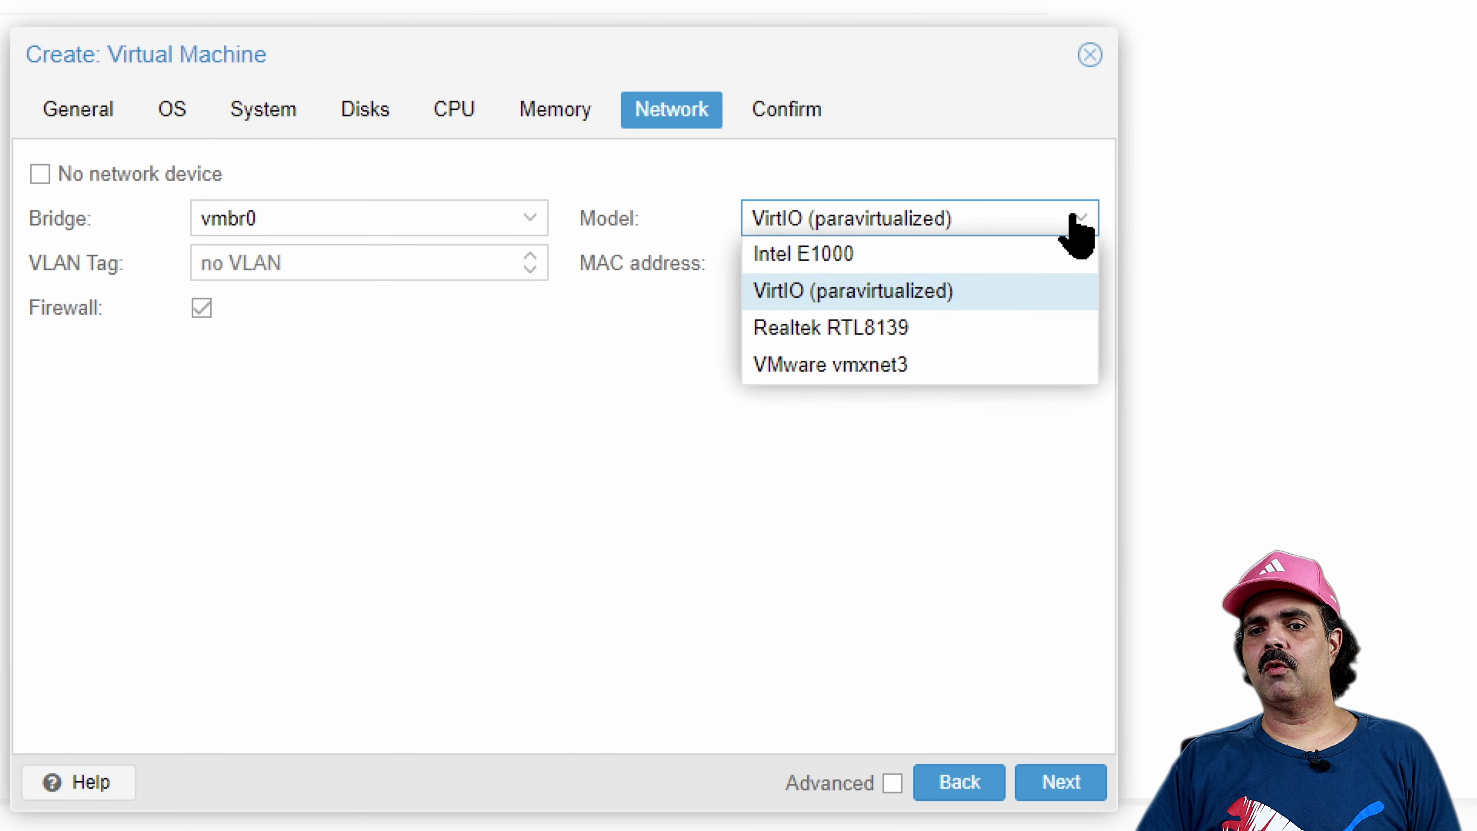
left_click(940, 367)
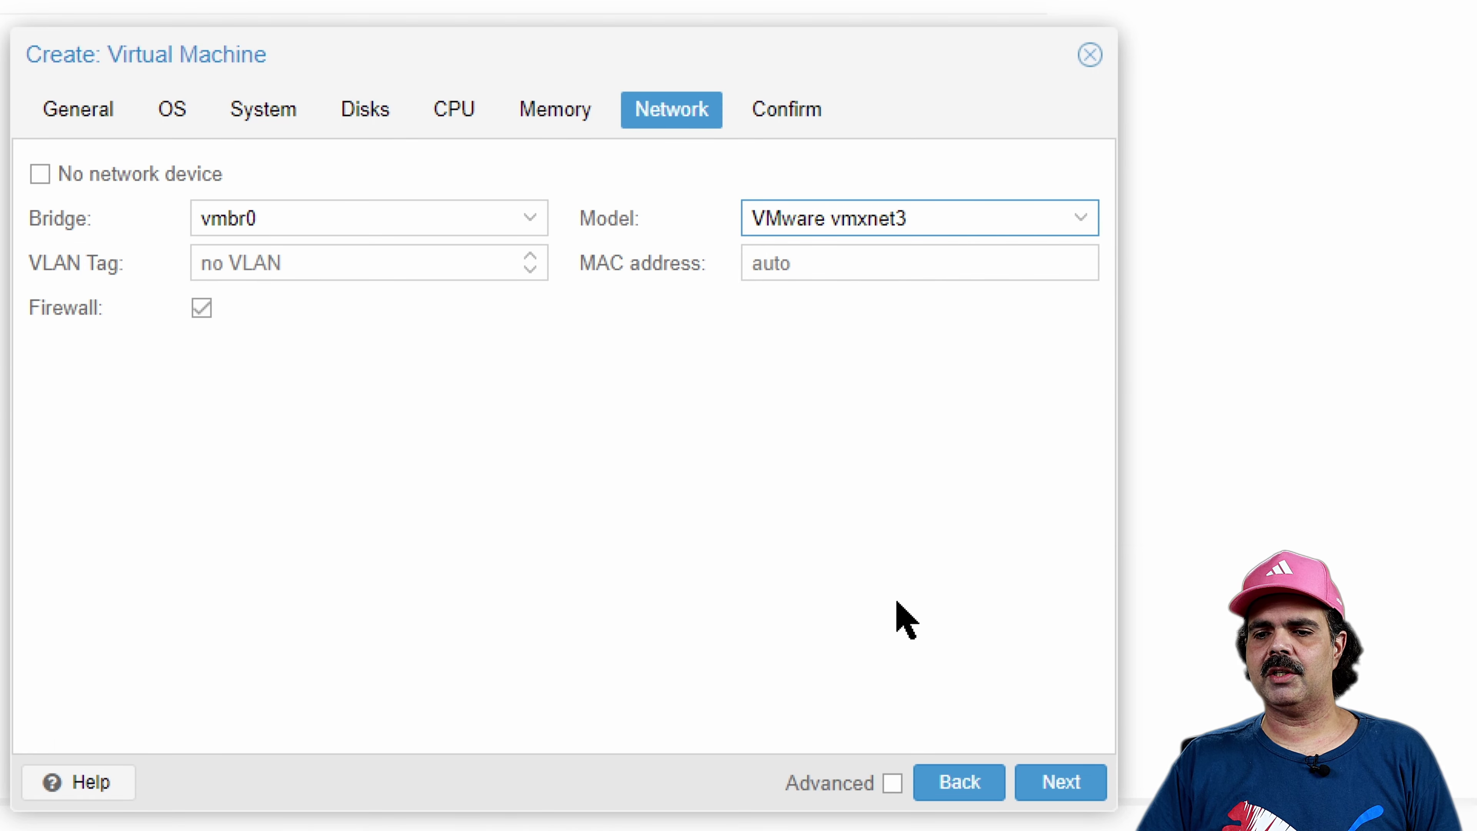
left_click(1061, 782)
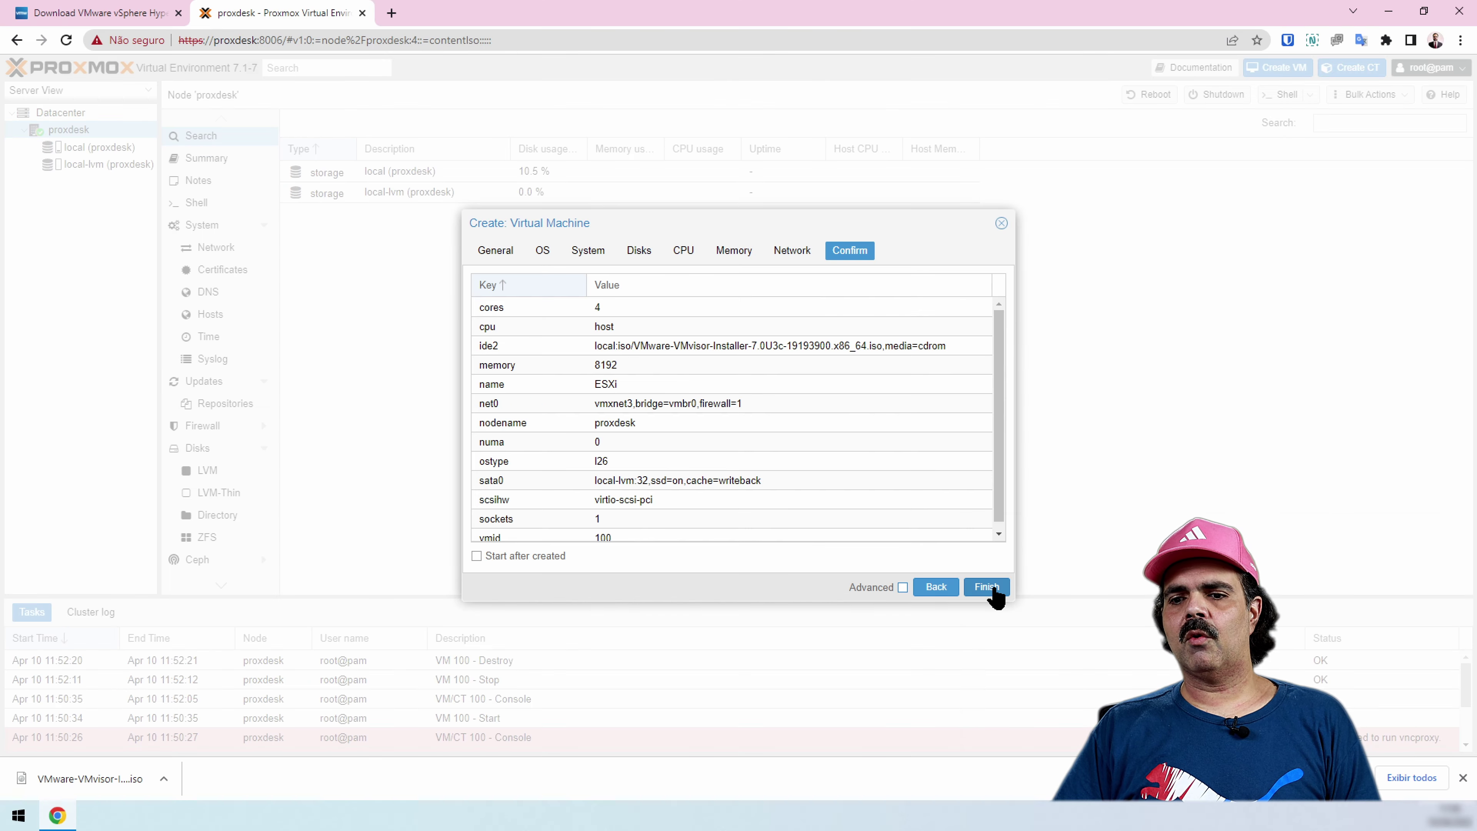
left_click(1070, 785)
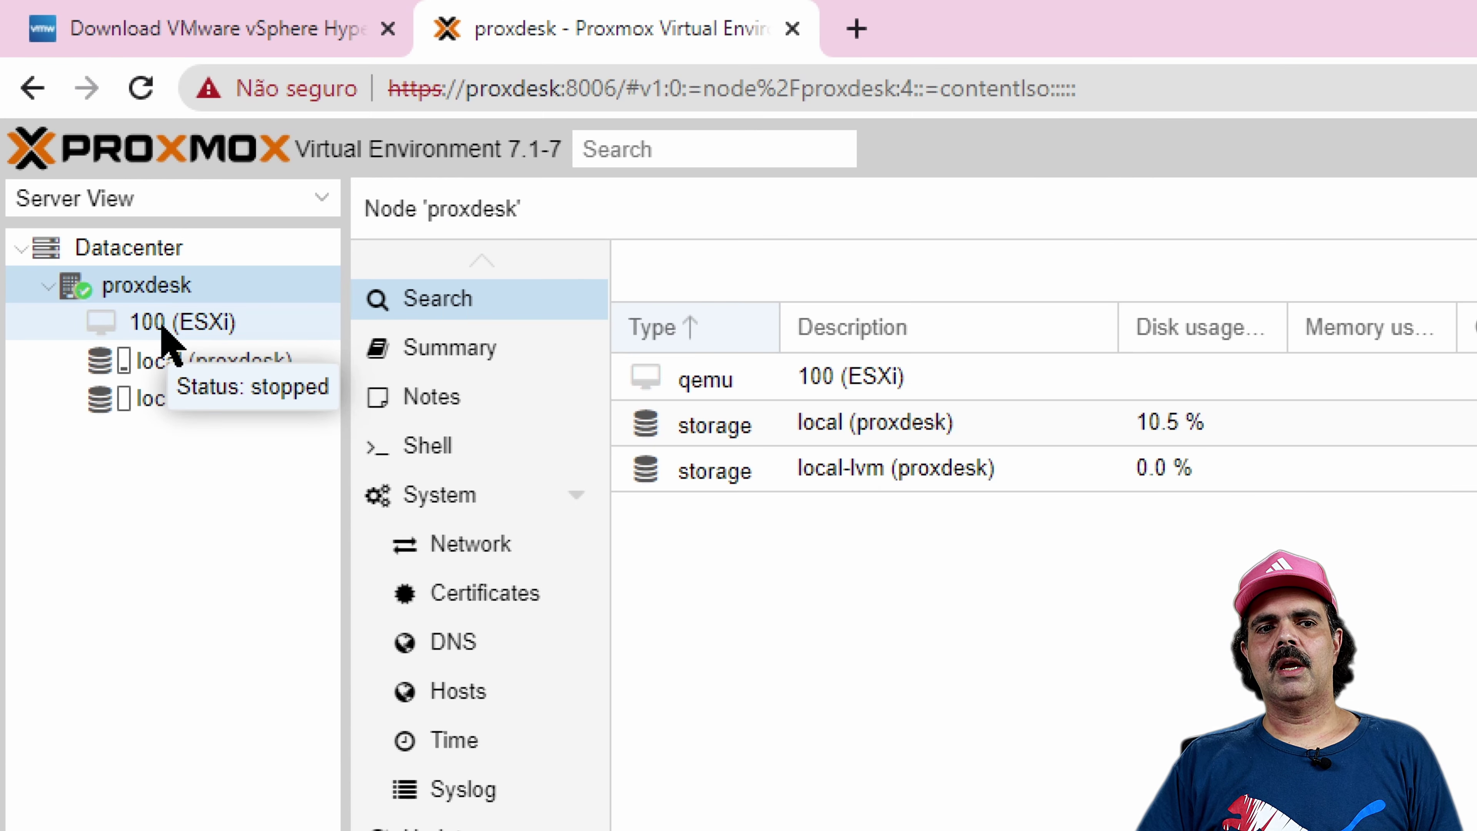
Open the 100 (ESXi) console in noVNC and start the VM
left_click(77, 149)
double_click(175, 324)
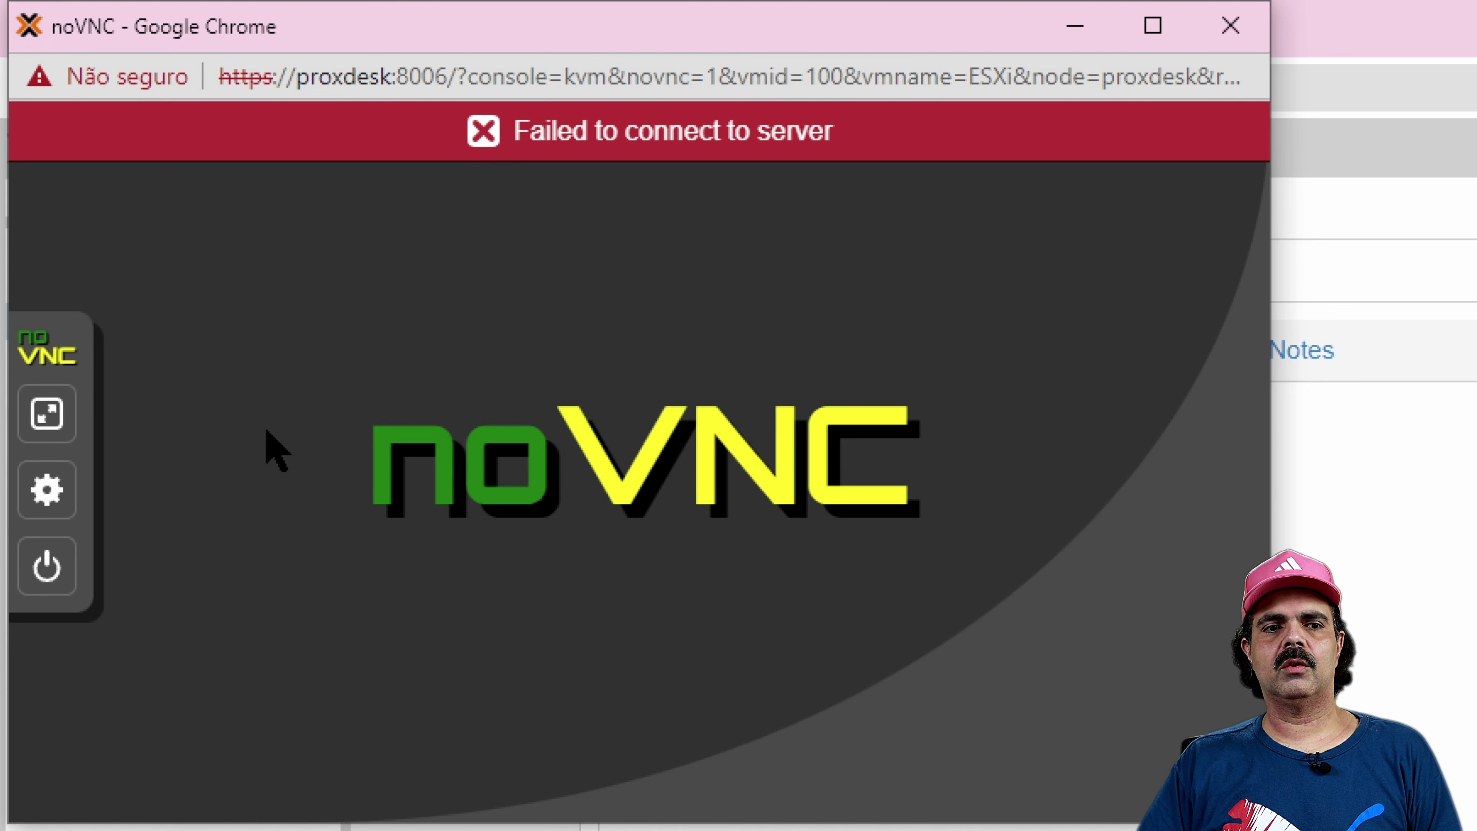
left_click(48, 566)
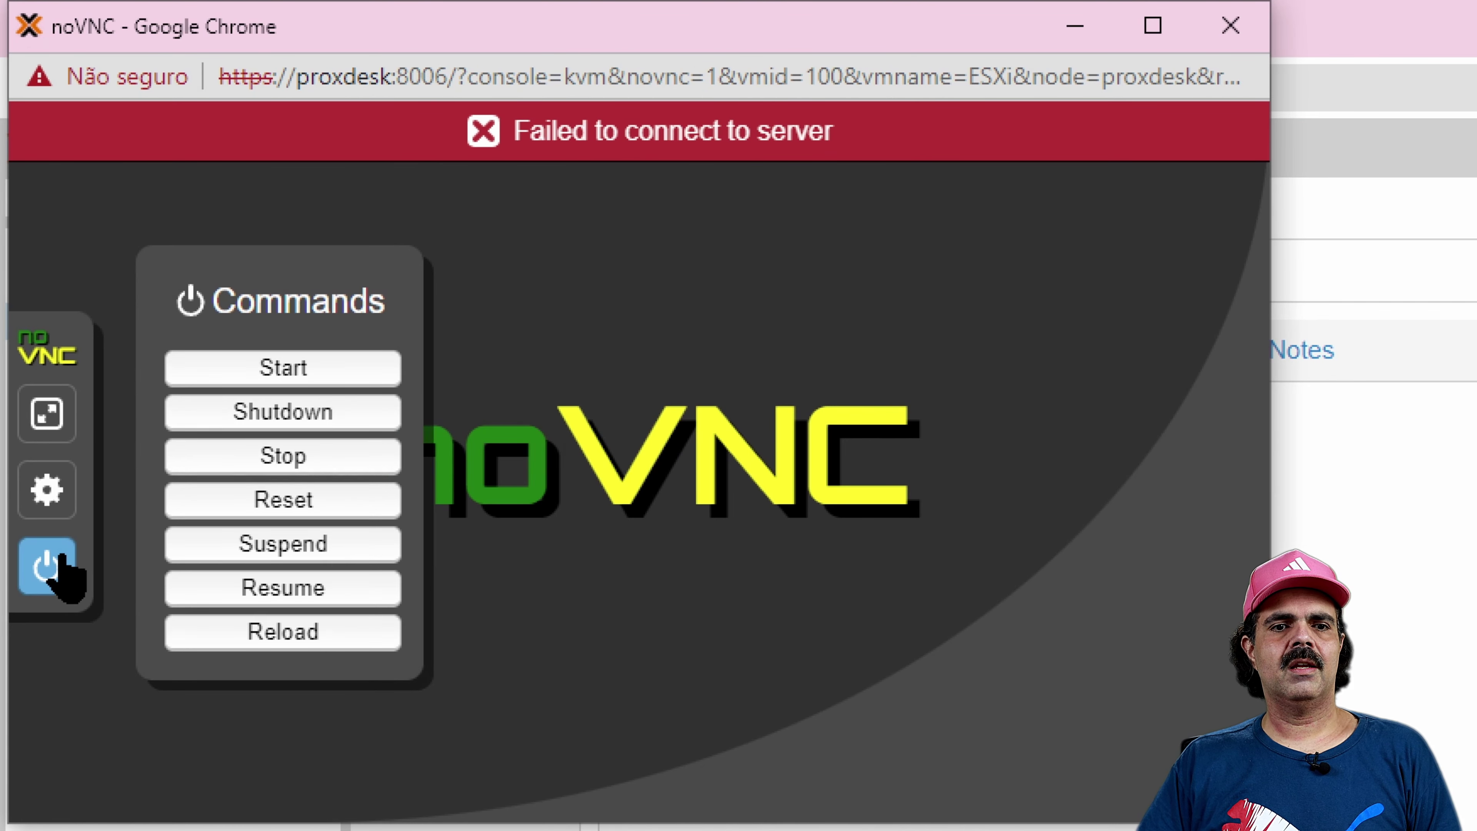
left_click(321, 367)
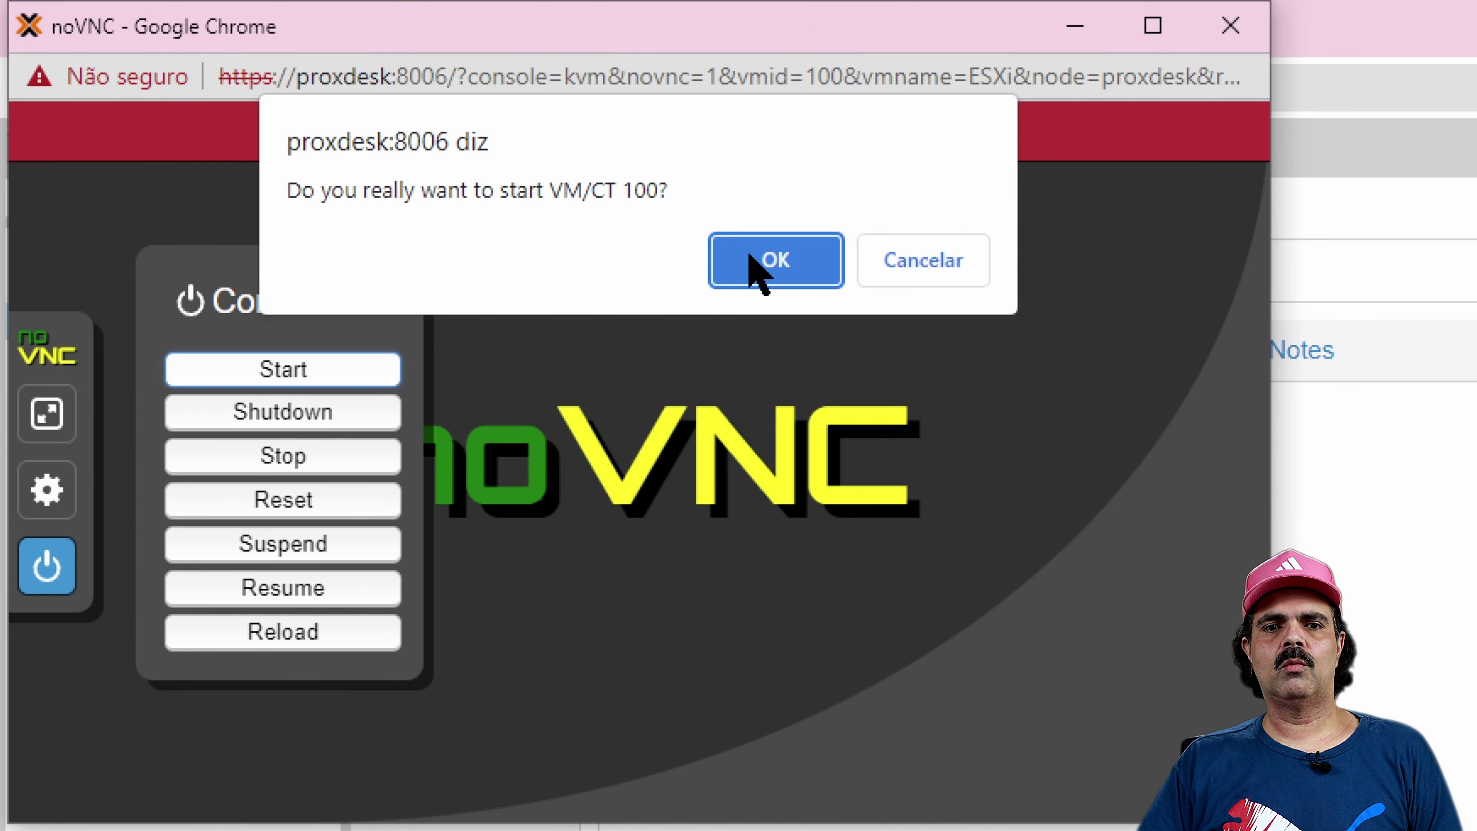
left_click(756, 261)
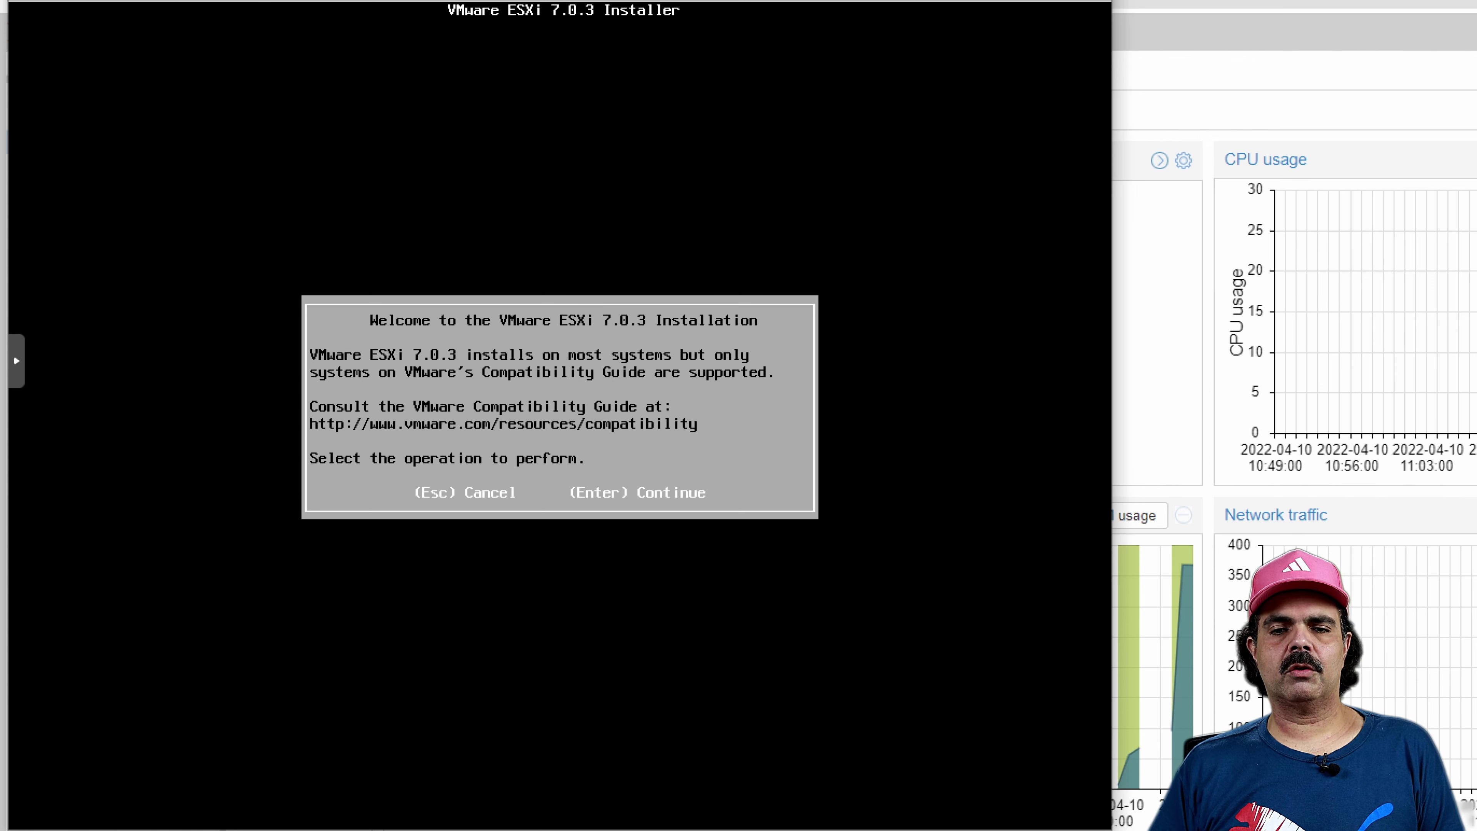
Continue past the welcome screen, accept the EULA and pick the 32 GiB QEMU HARDDISK
key("Return")
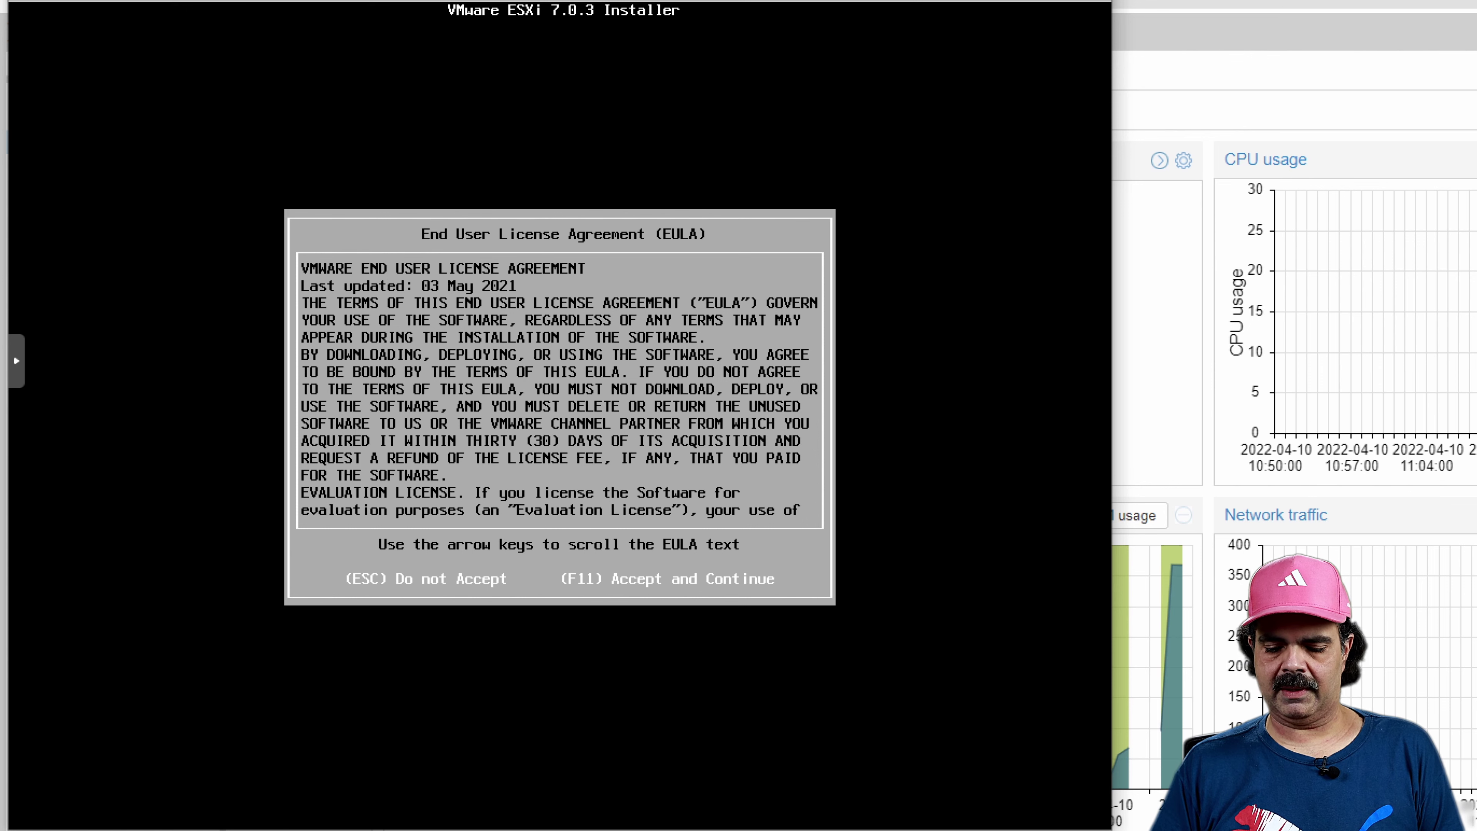
key("F11")
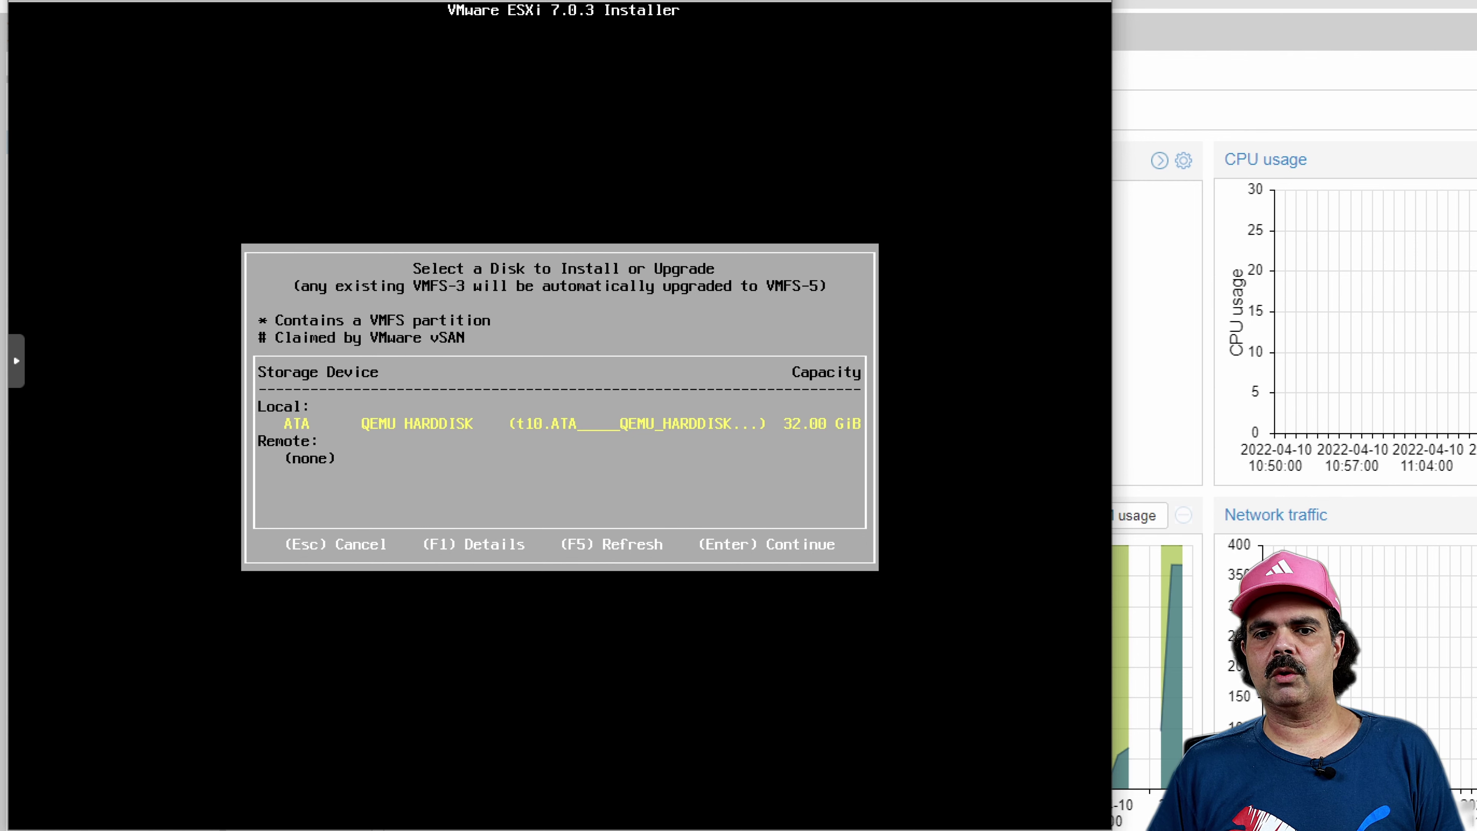
key("Return")
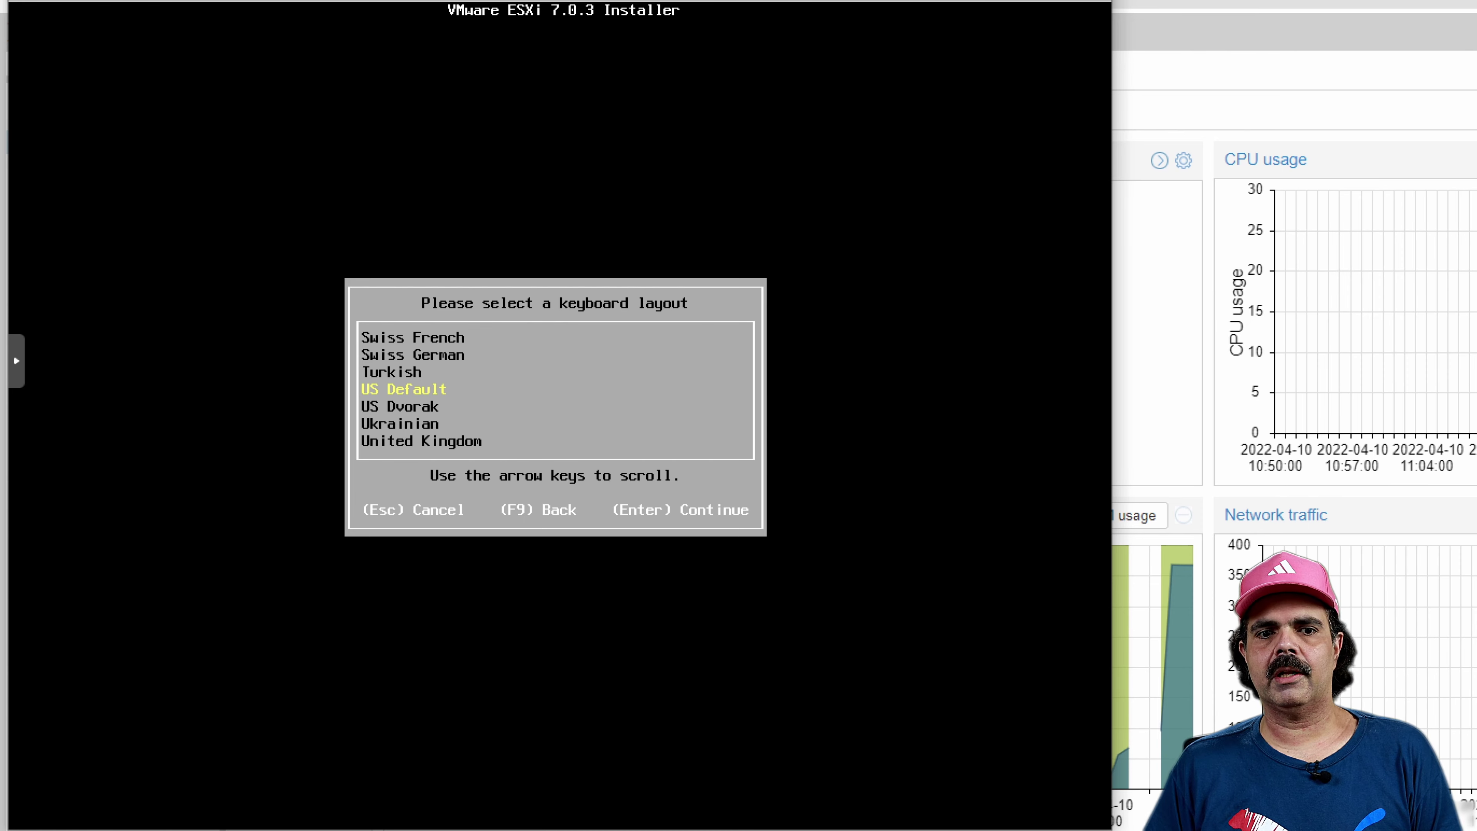
Keep US Default keyboard, set and confirm the root password, then install ESXi 7.0.3
key("Return")
type("********")
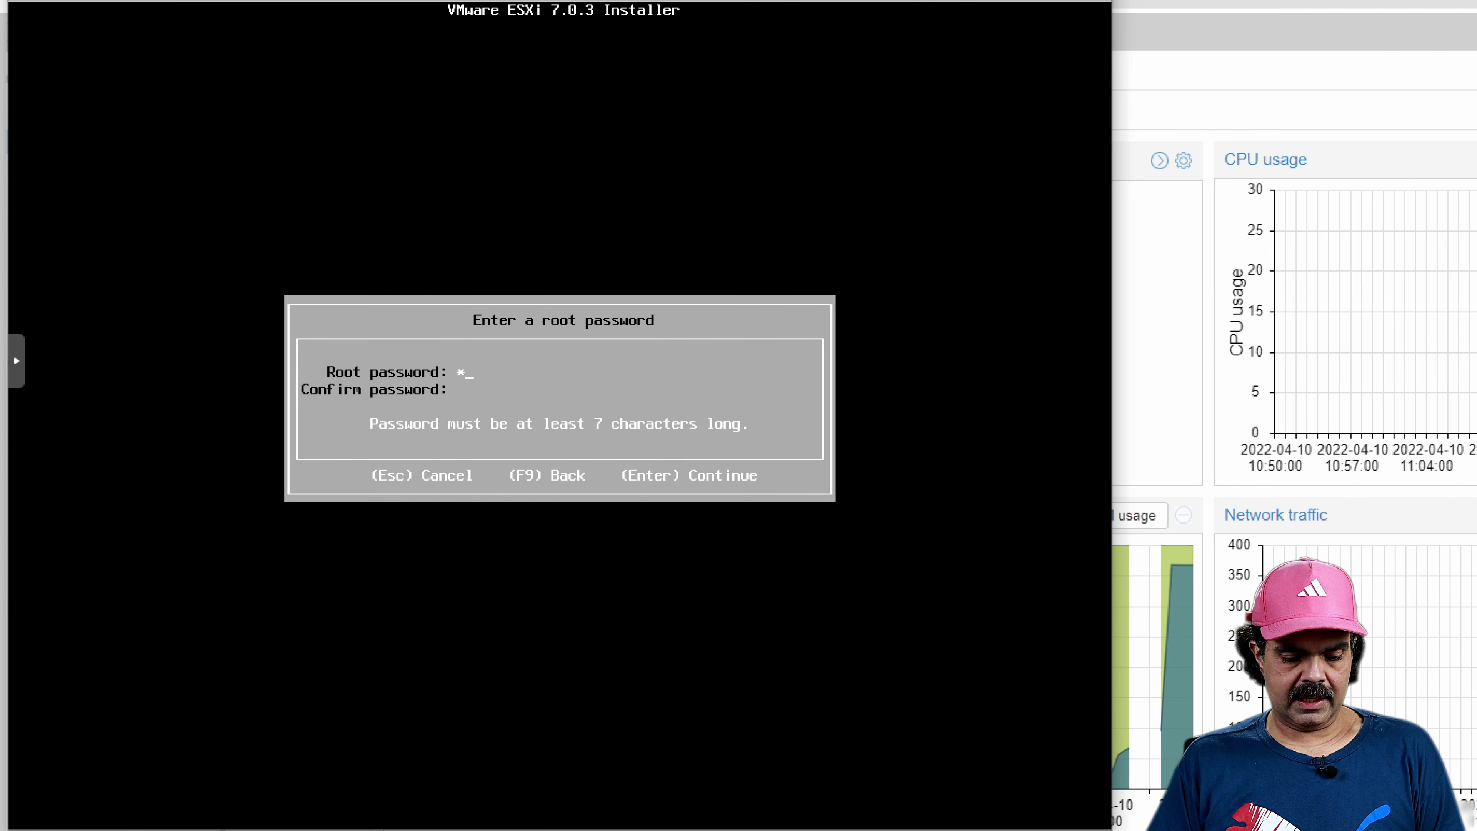
type("*")
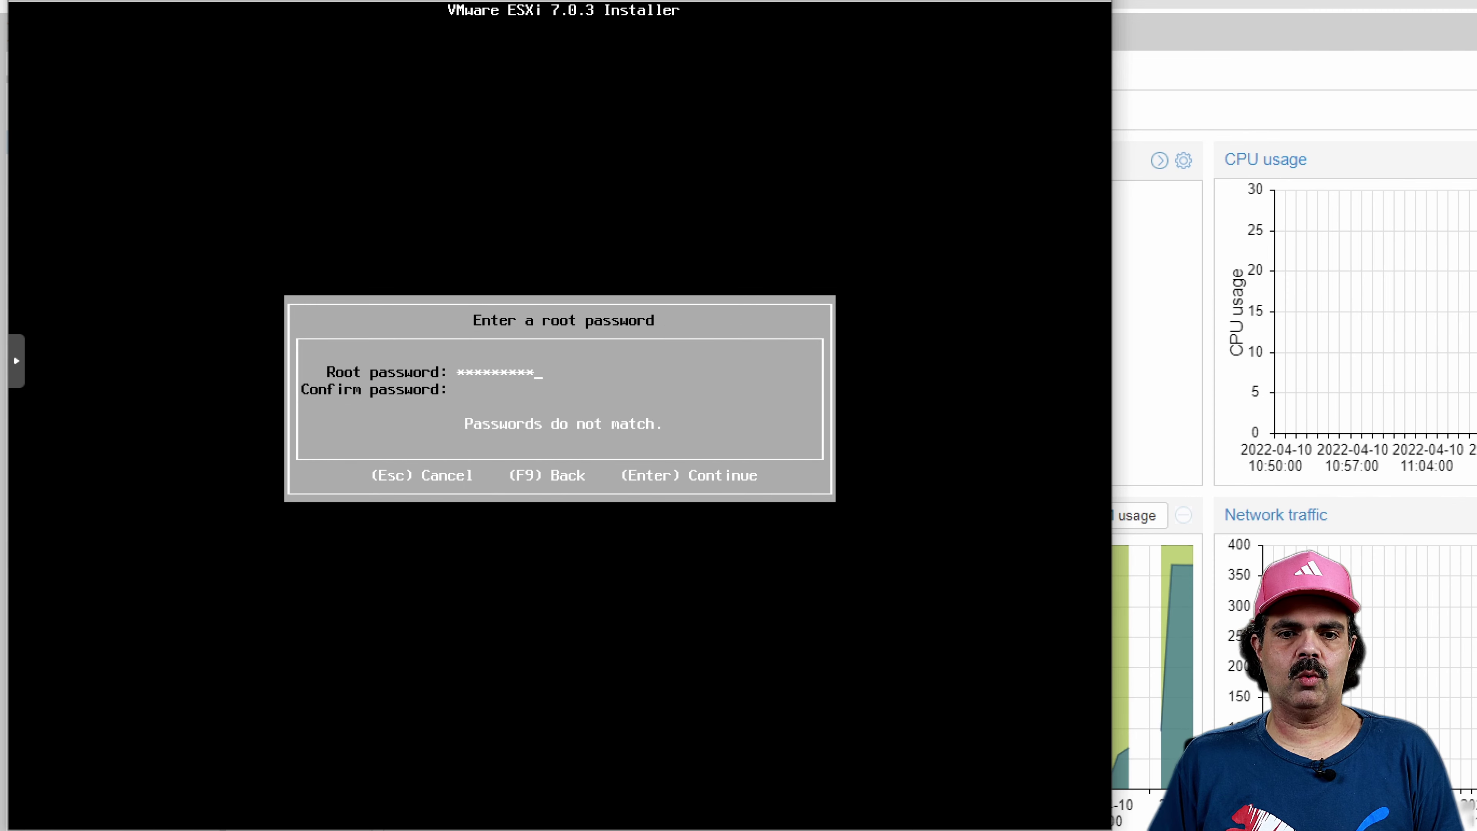
type("**********")
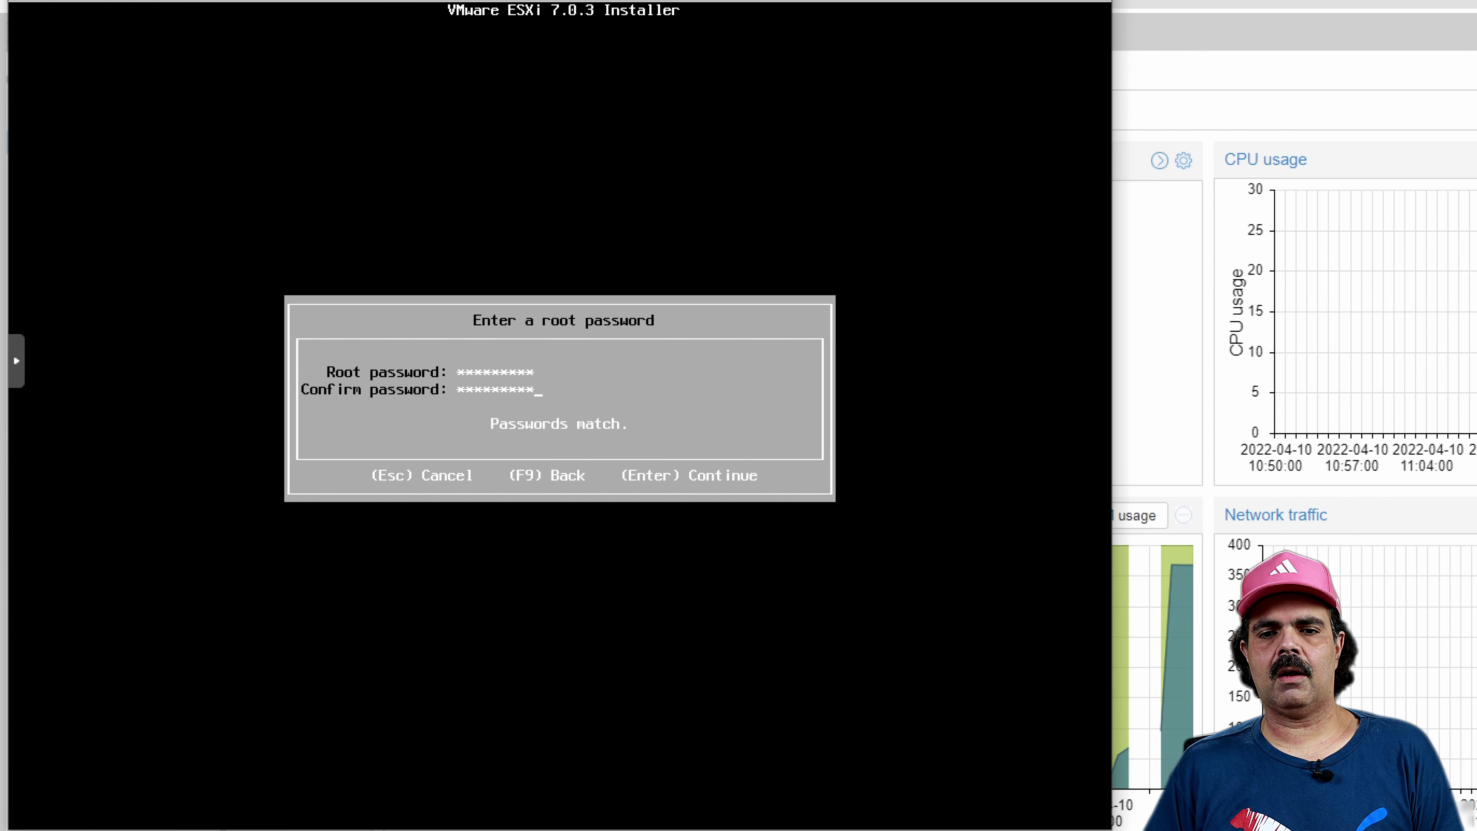
key("Return")
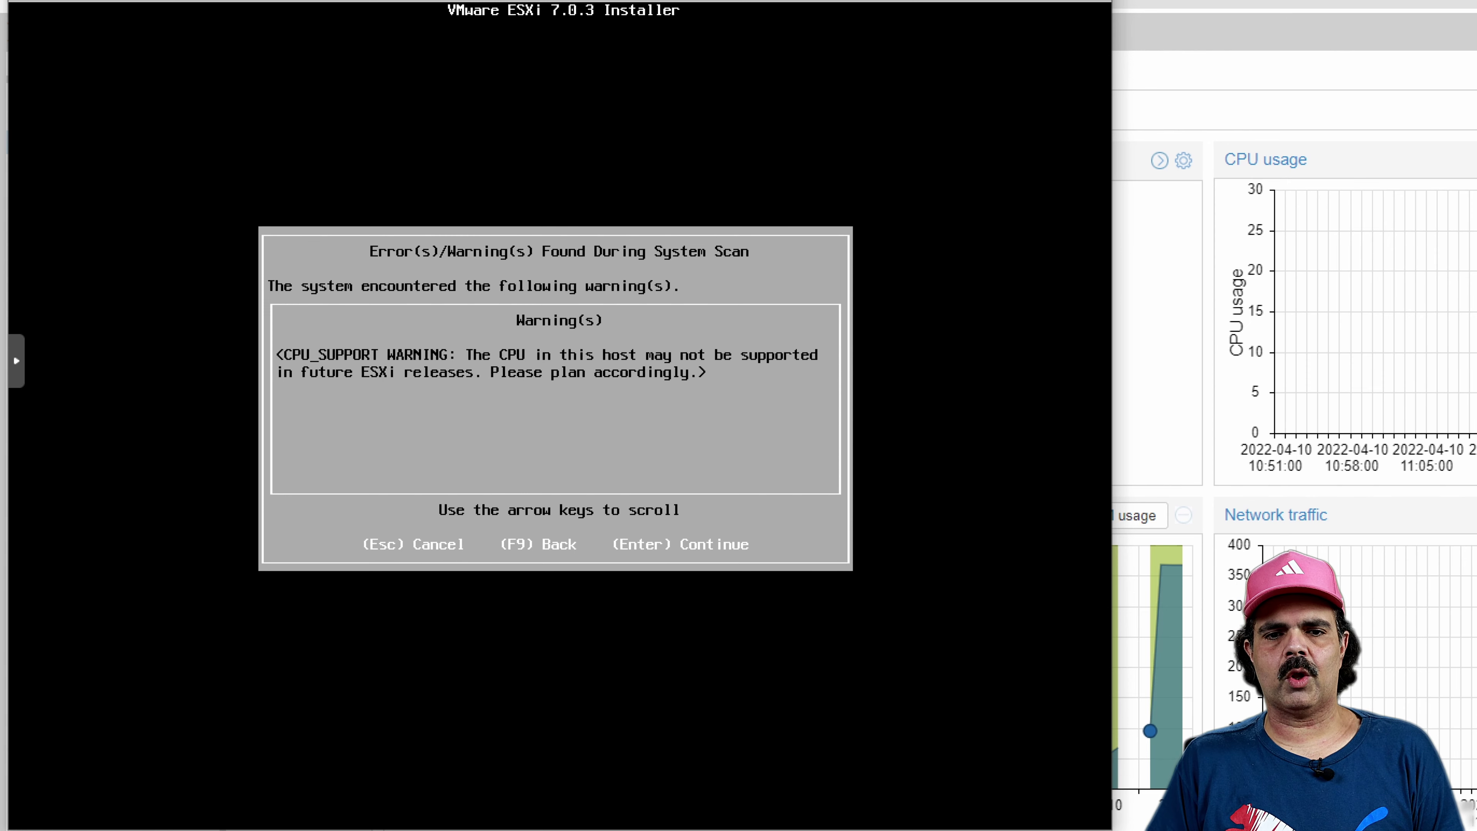
key("Return")
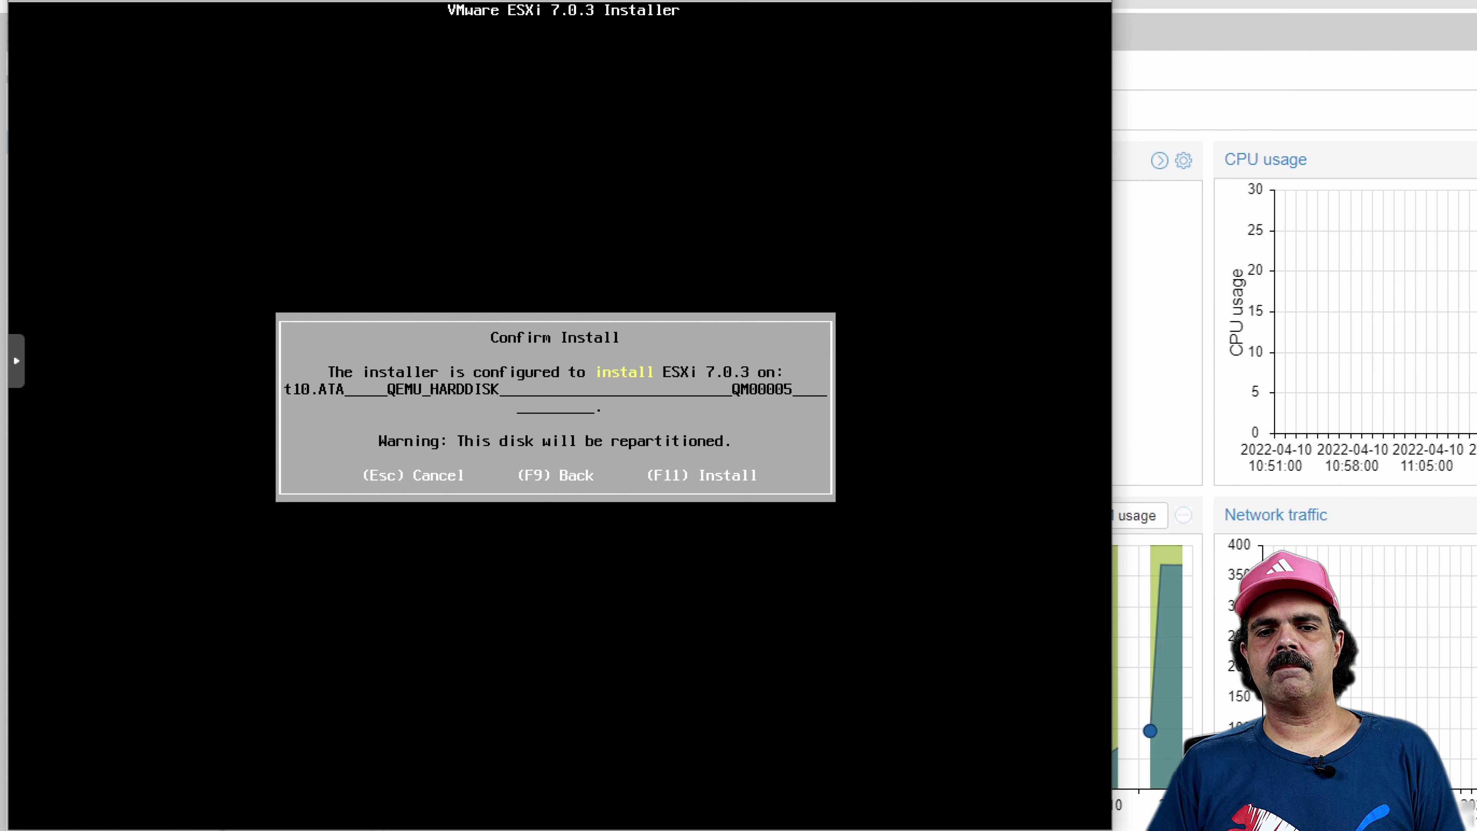
key("F11")
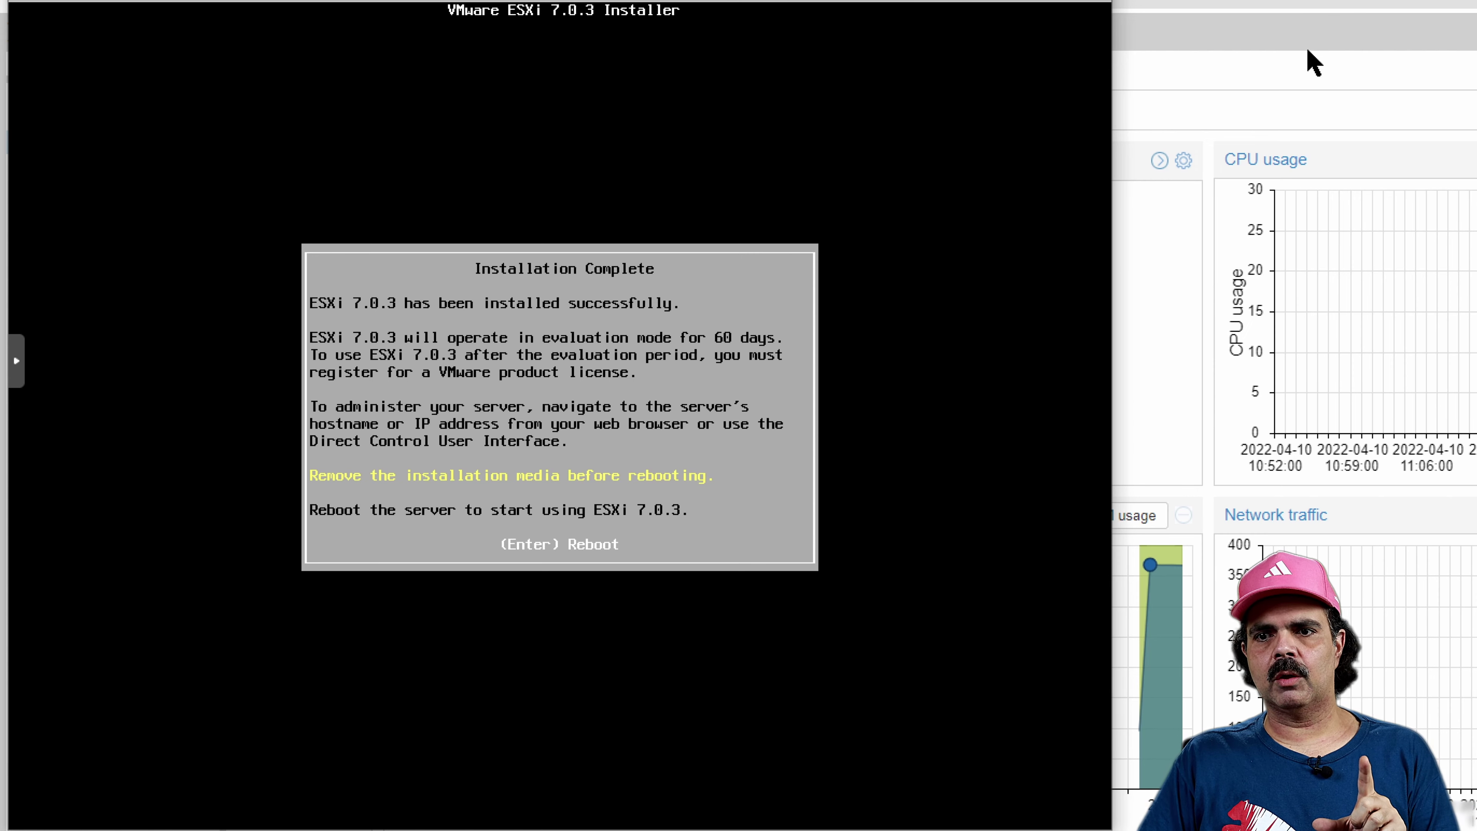
Set VM 100's CD/DVD drive to 'Do not use any media'
left_click(1313, 83)
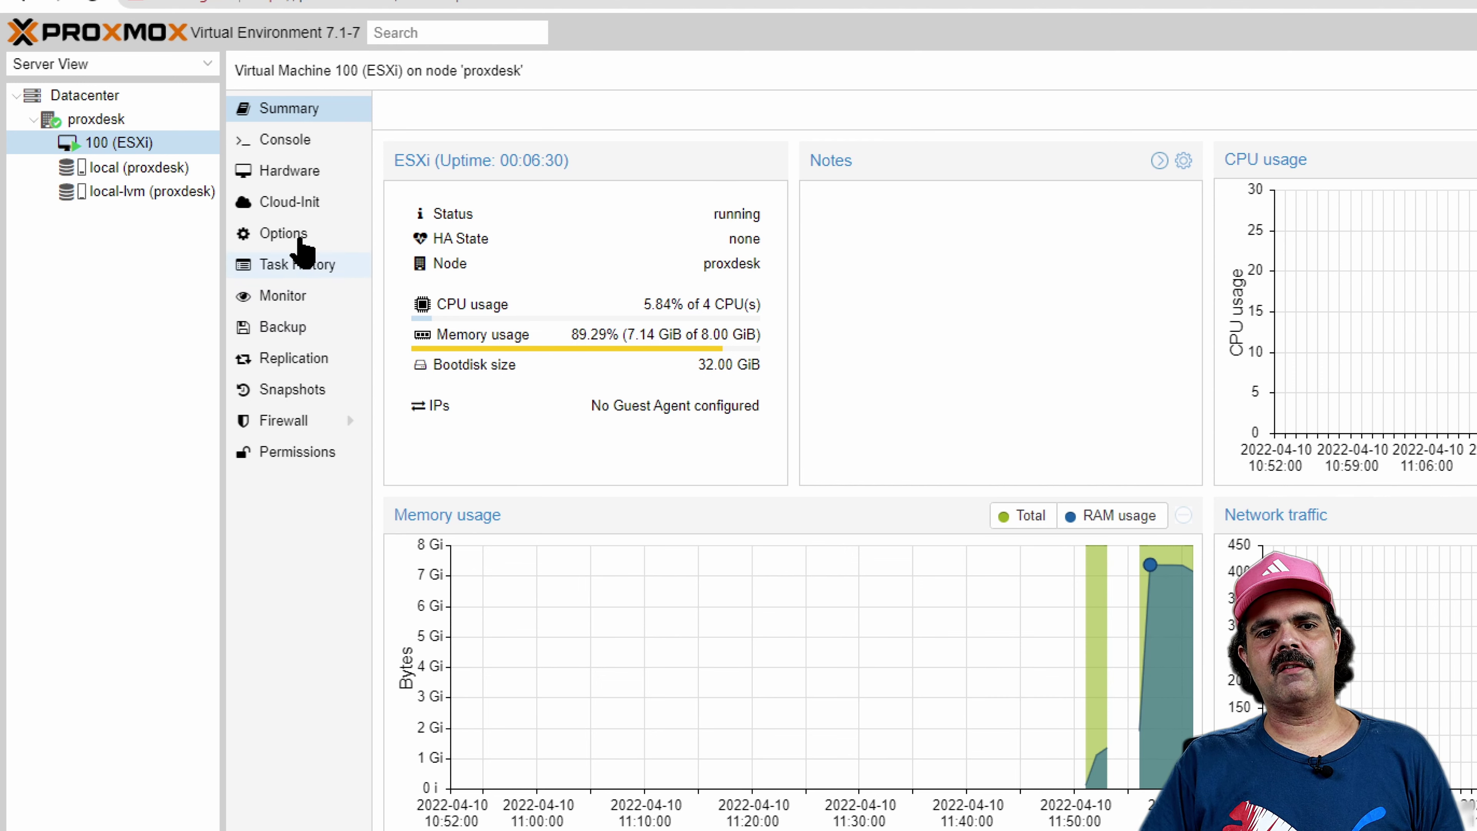
left_click(286, 174)
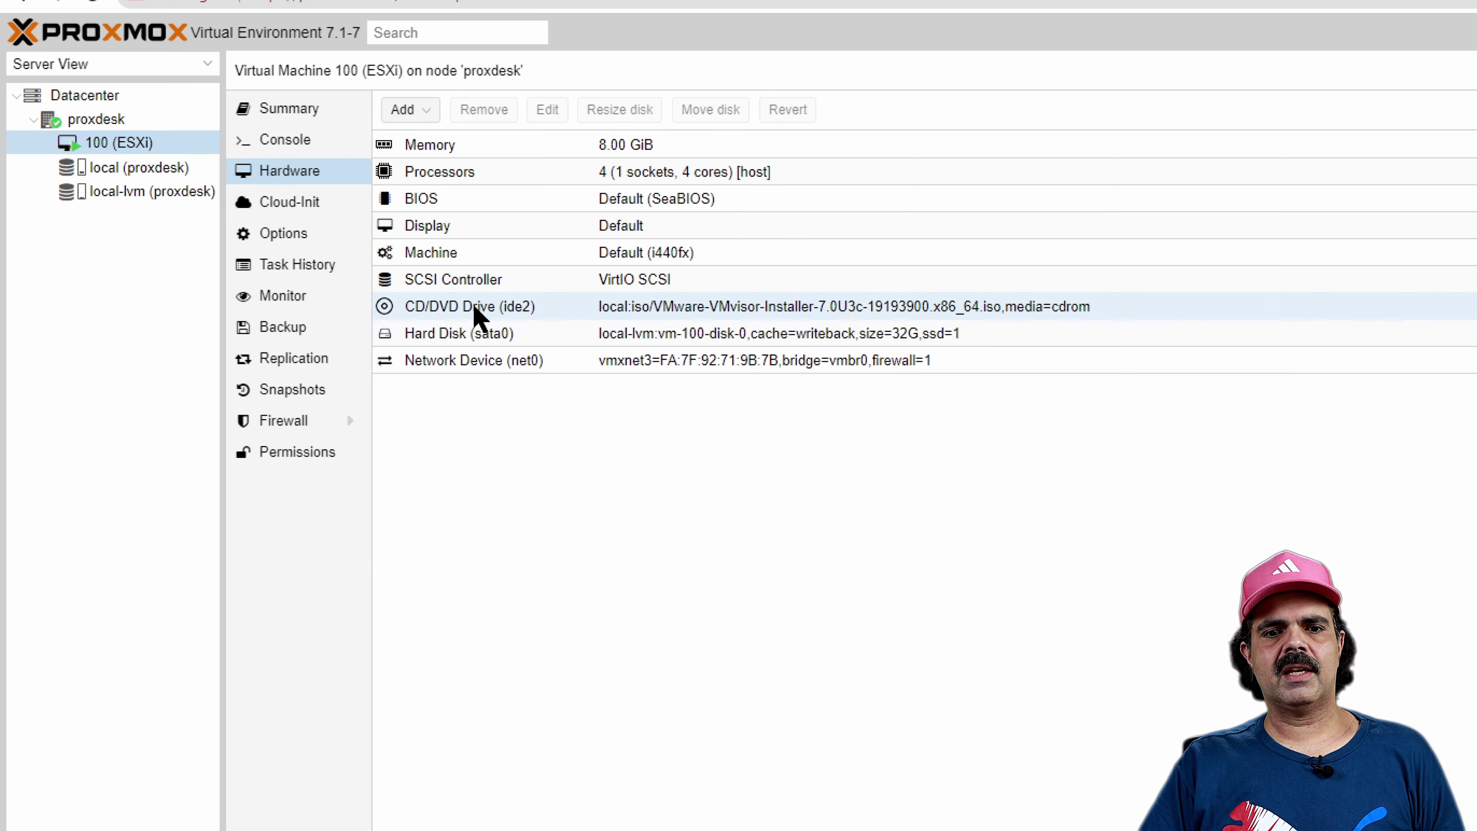
double_click(476, 318)
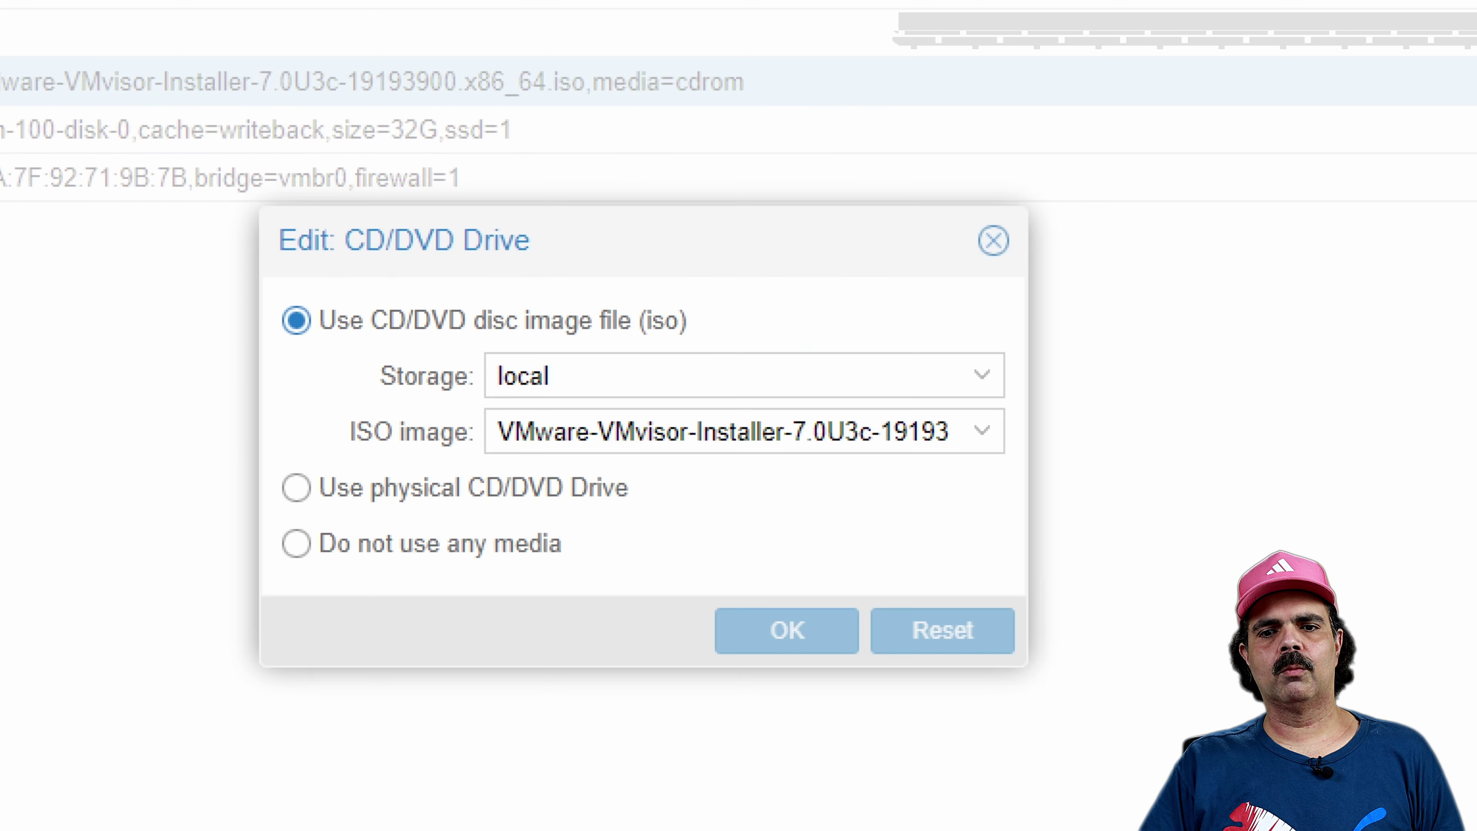
left_click(405, 545)
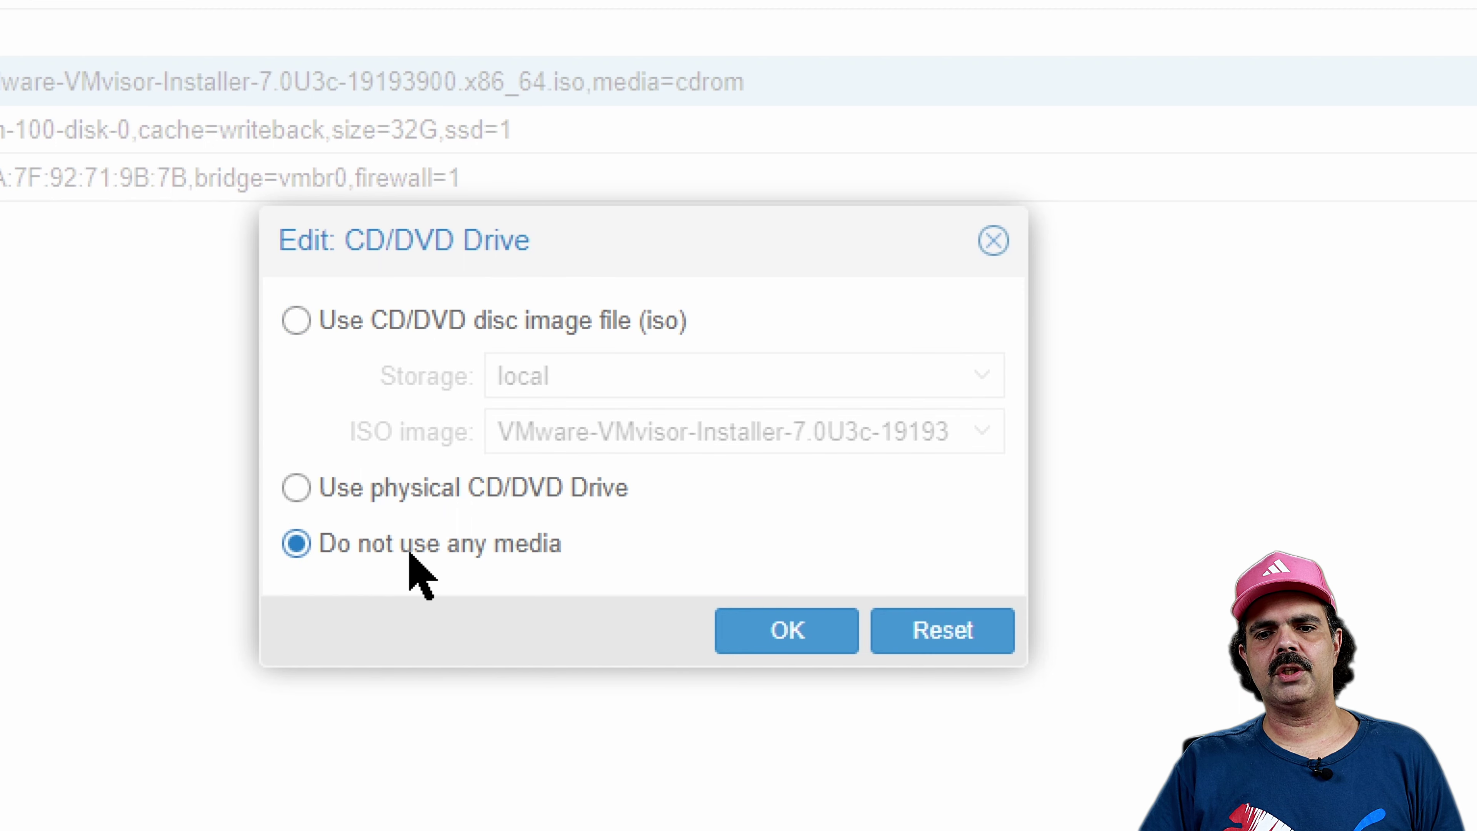
left_click(757, 637)
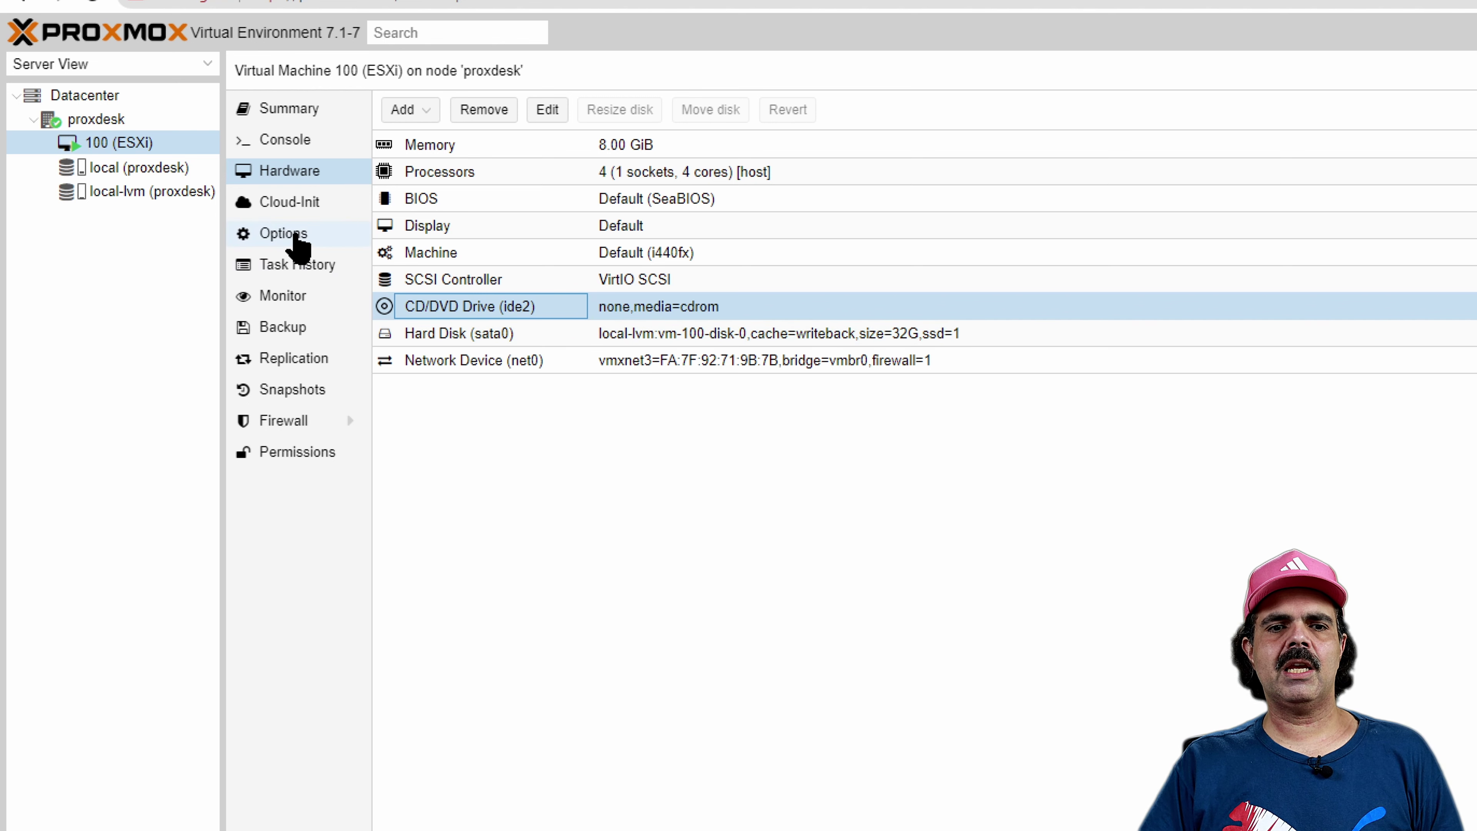
Check the boot order (sata0, ide2, net0) and close it unchanged
left_click(294, 235)
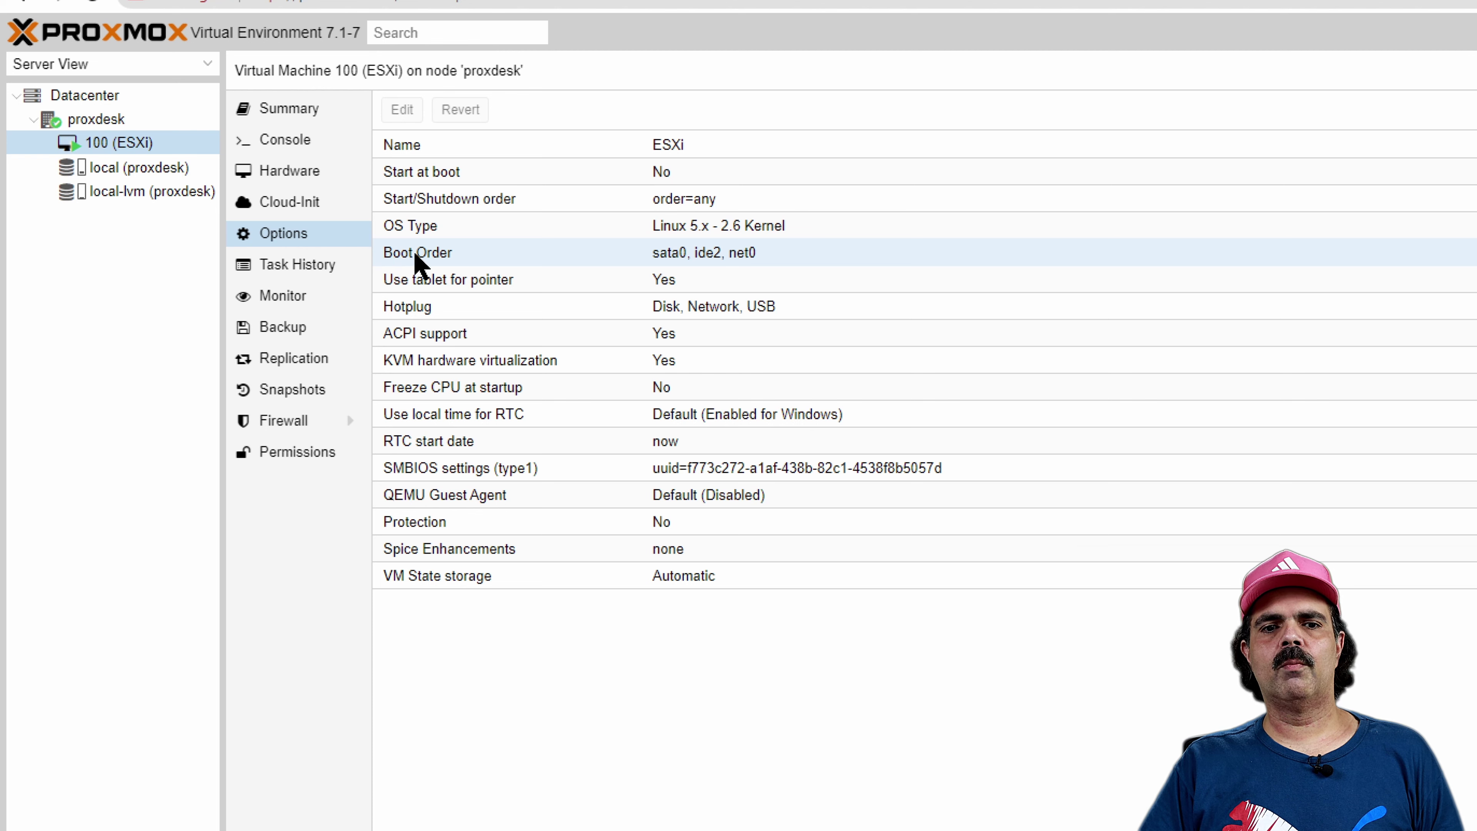
left_click(519, 255)
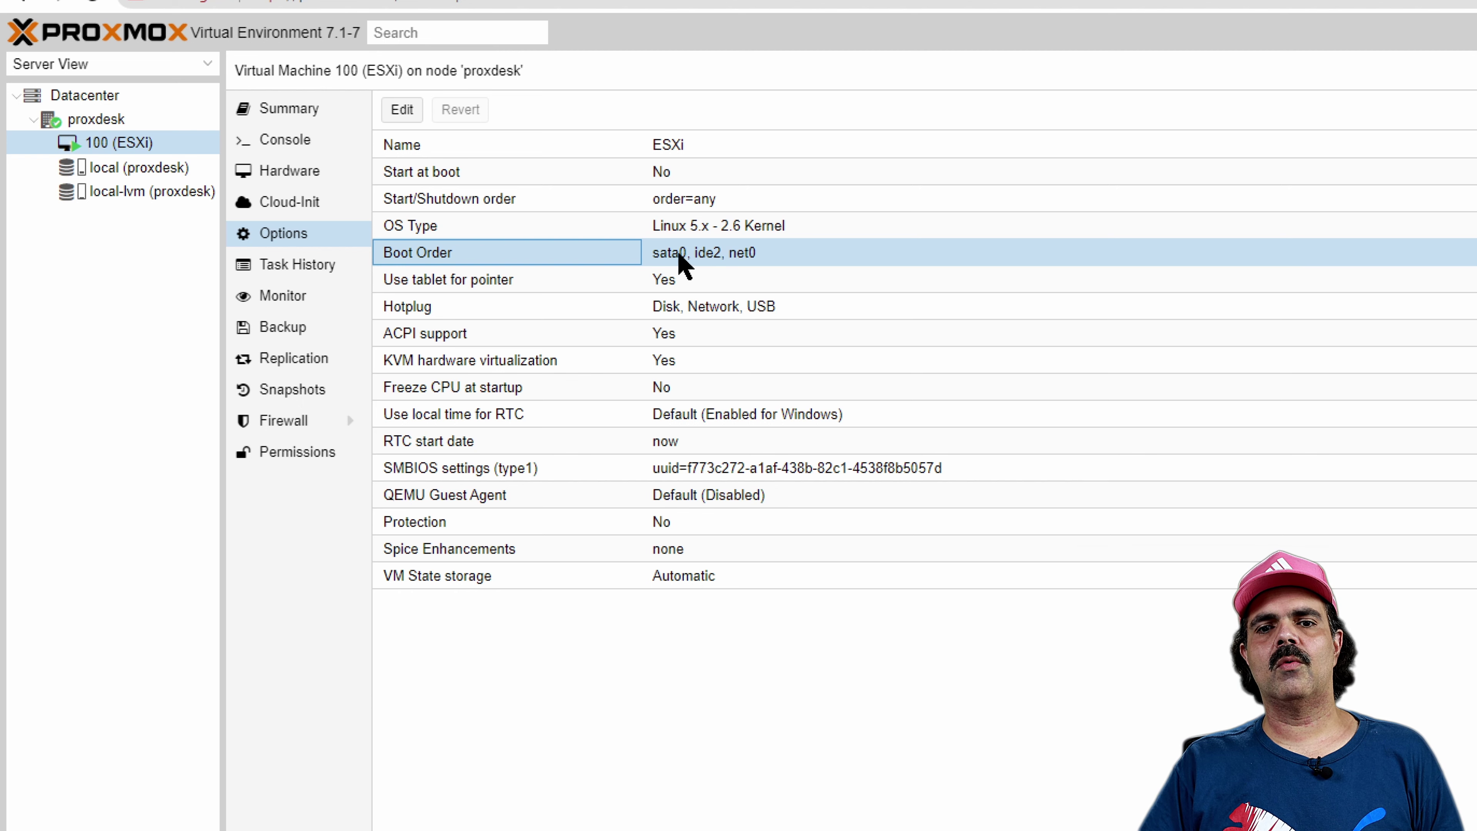
double_click(548, 256)
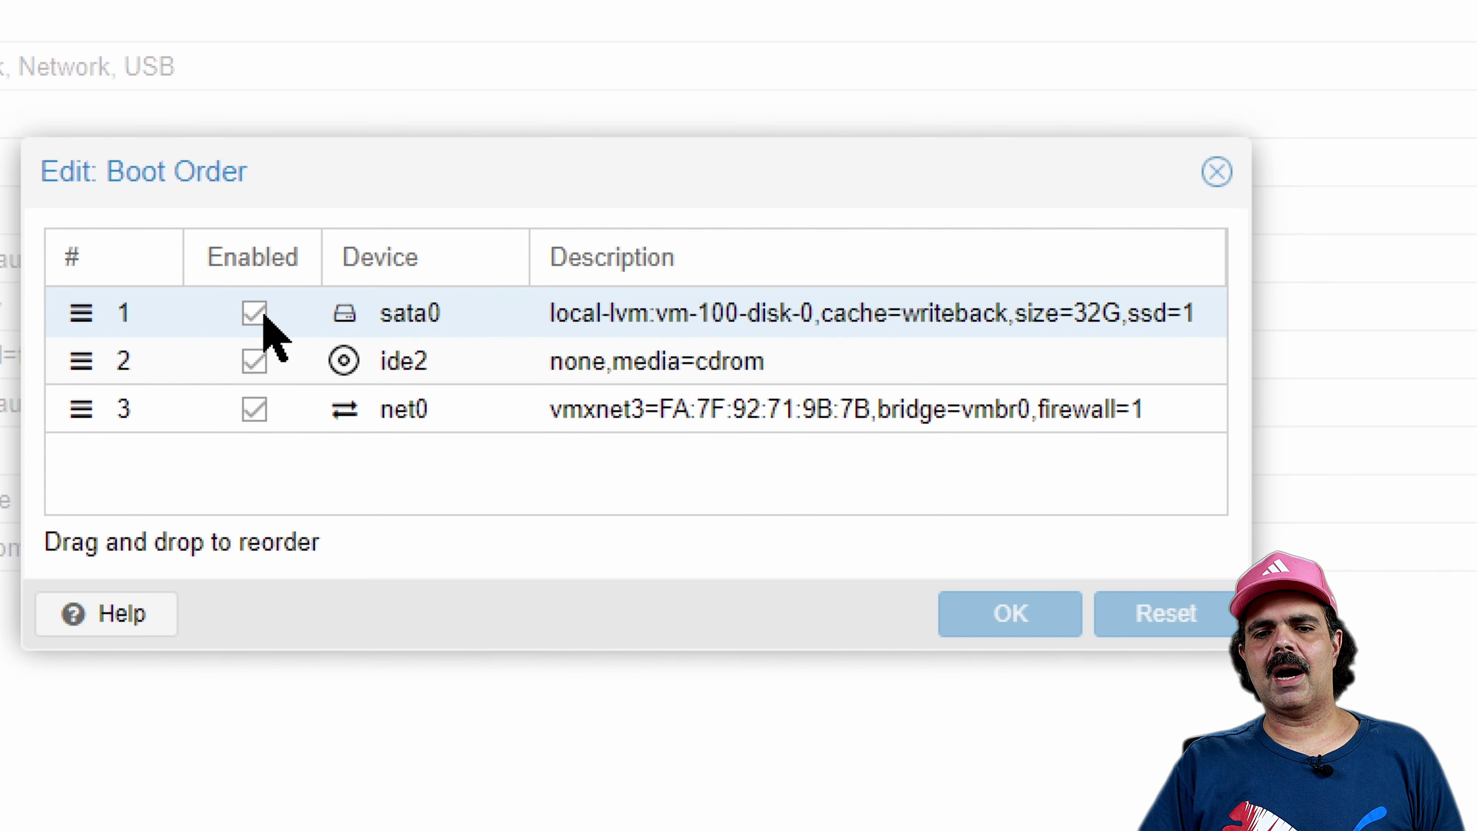
left_click_drag(83, 312, 419, 321)
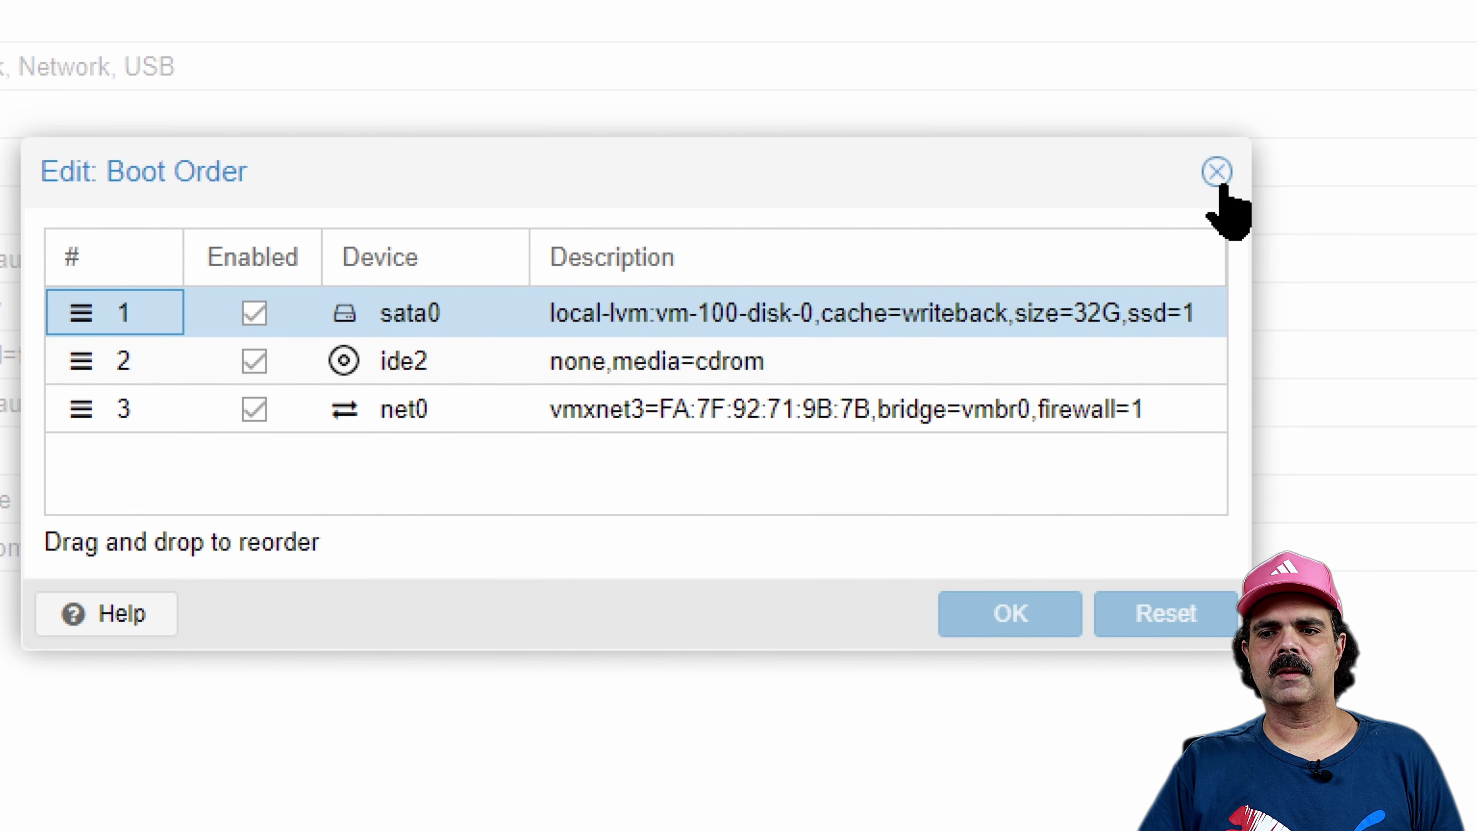
left_click(1215, 175)
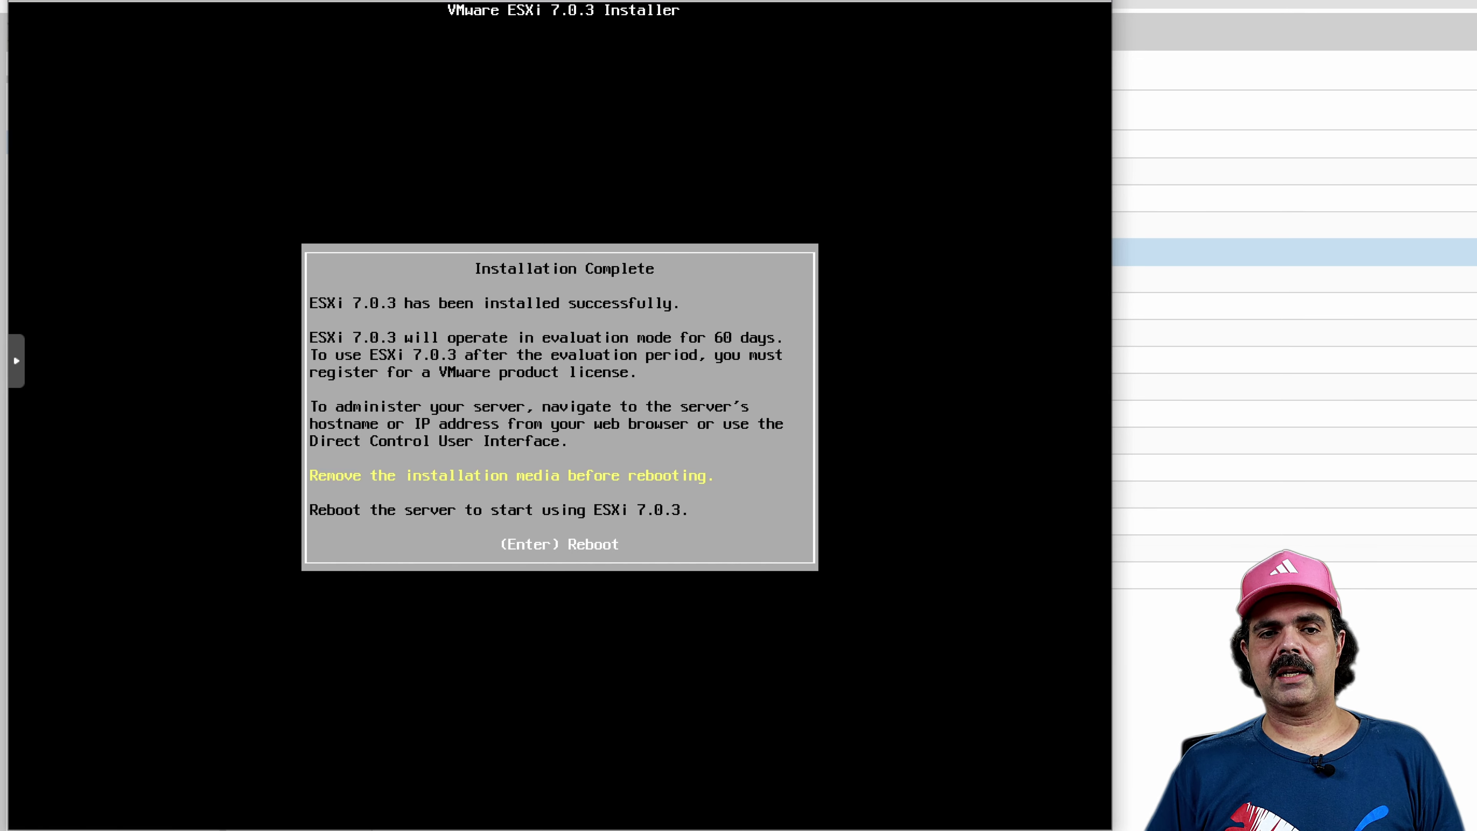
Reboot the host and log in to the DCUI as root
key("Return")
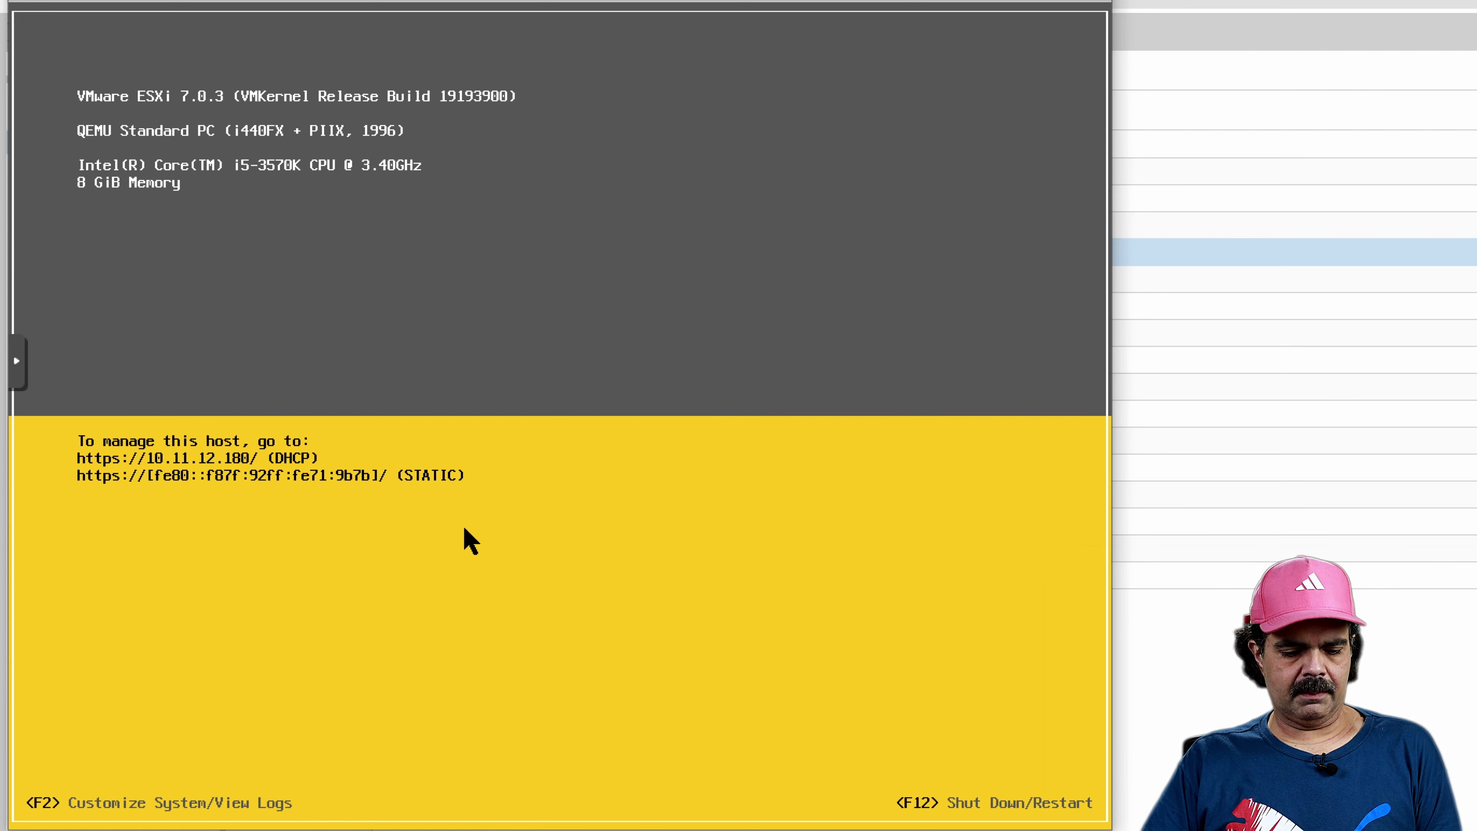
key("F2")
key("Down")
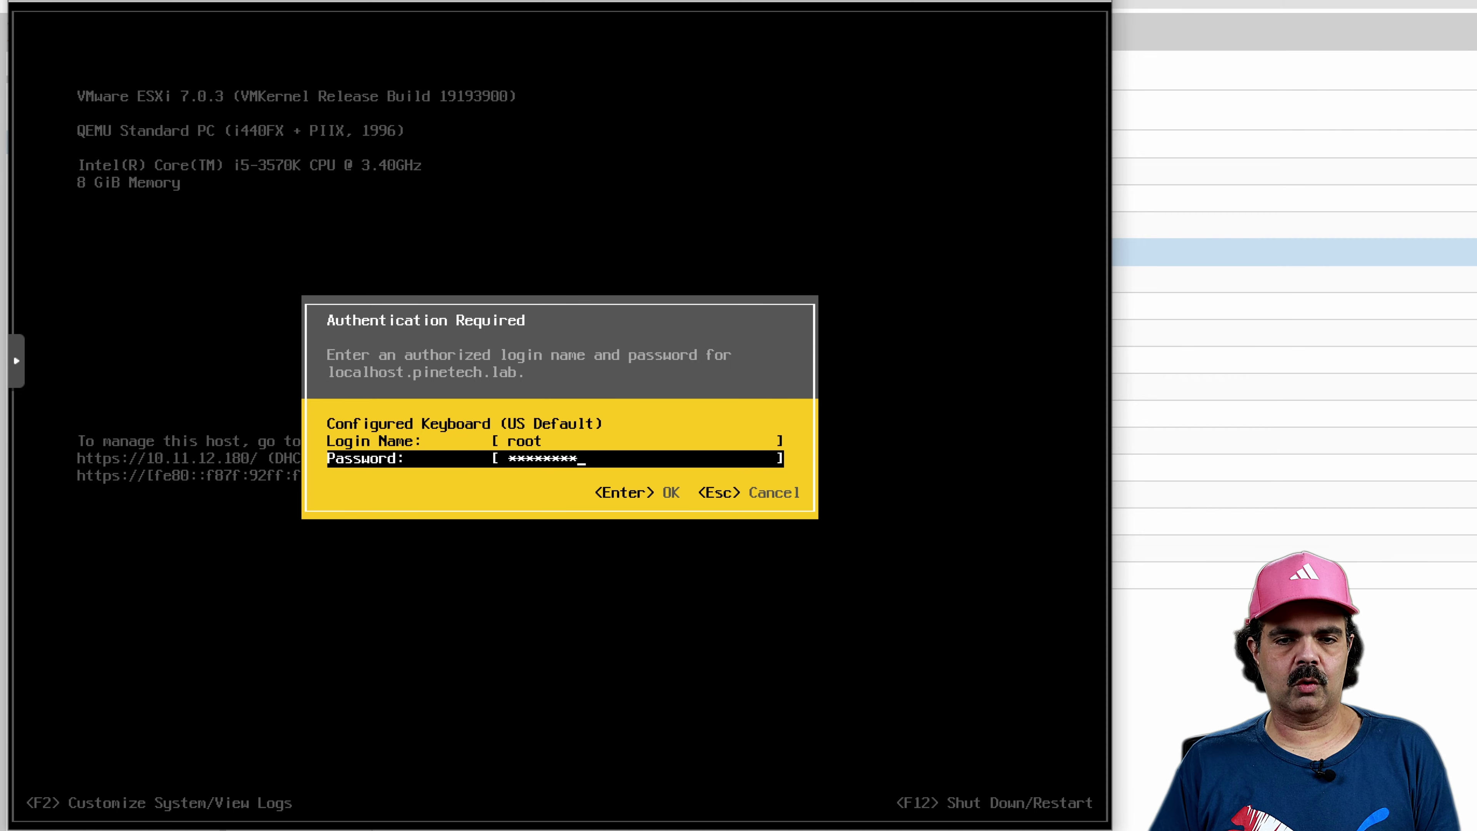
key("Return")
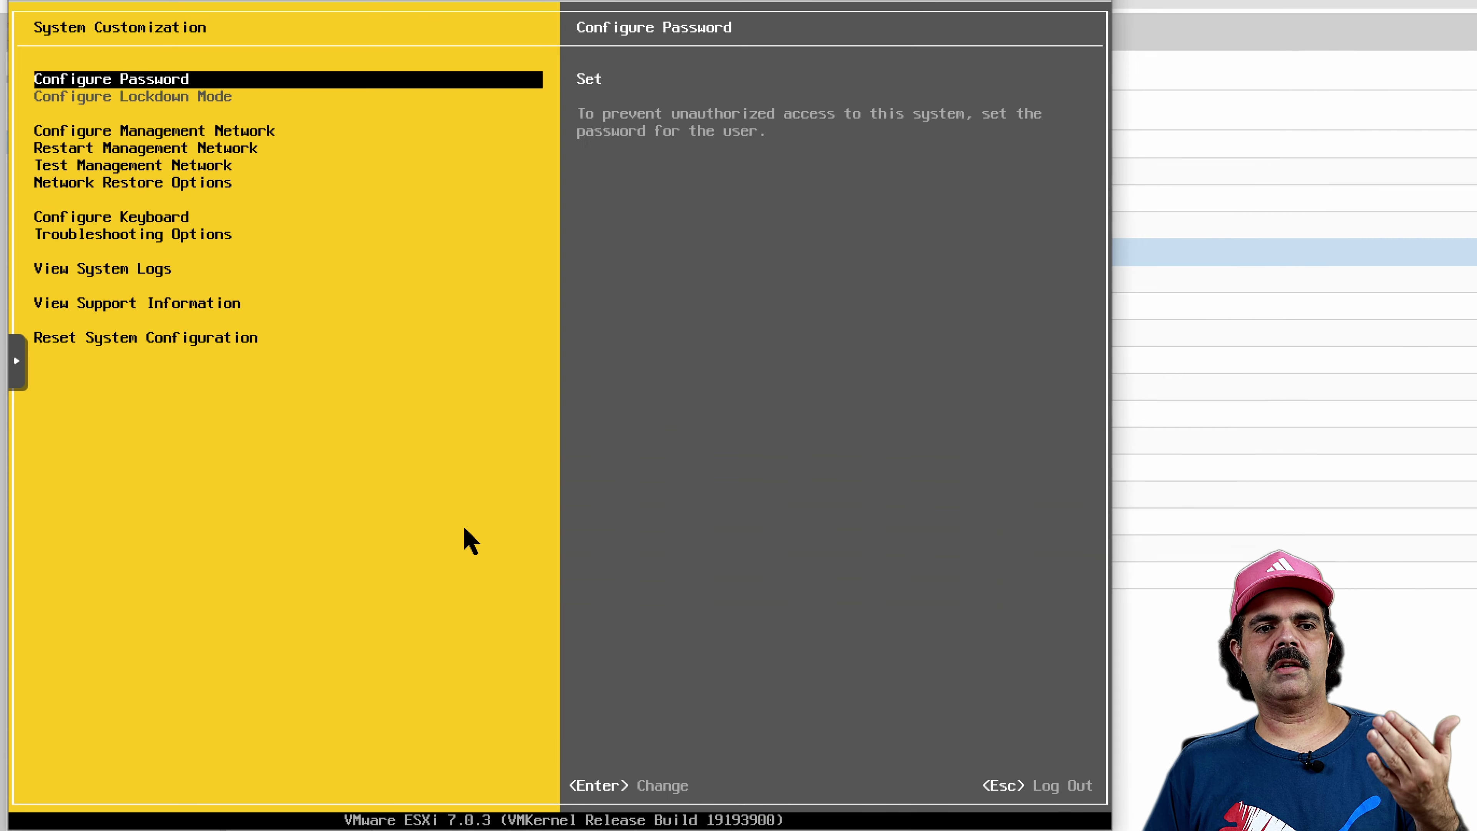
key("Down")
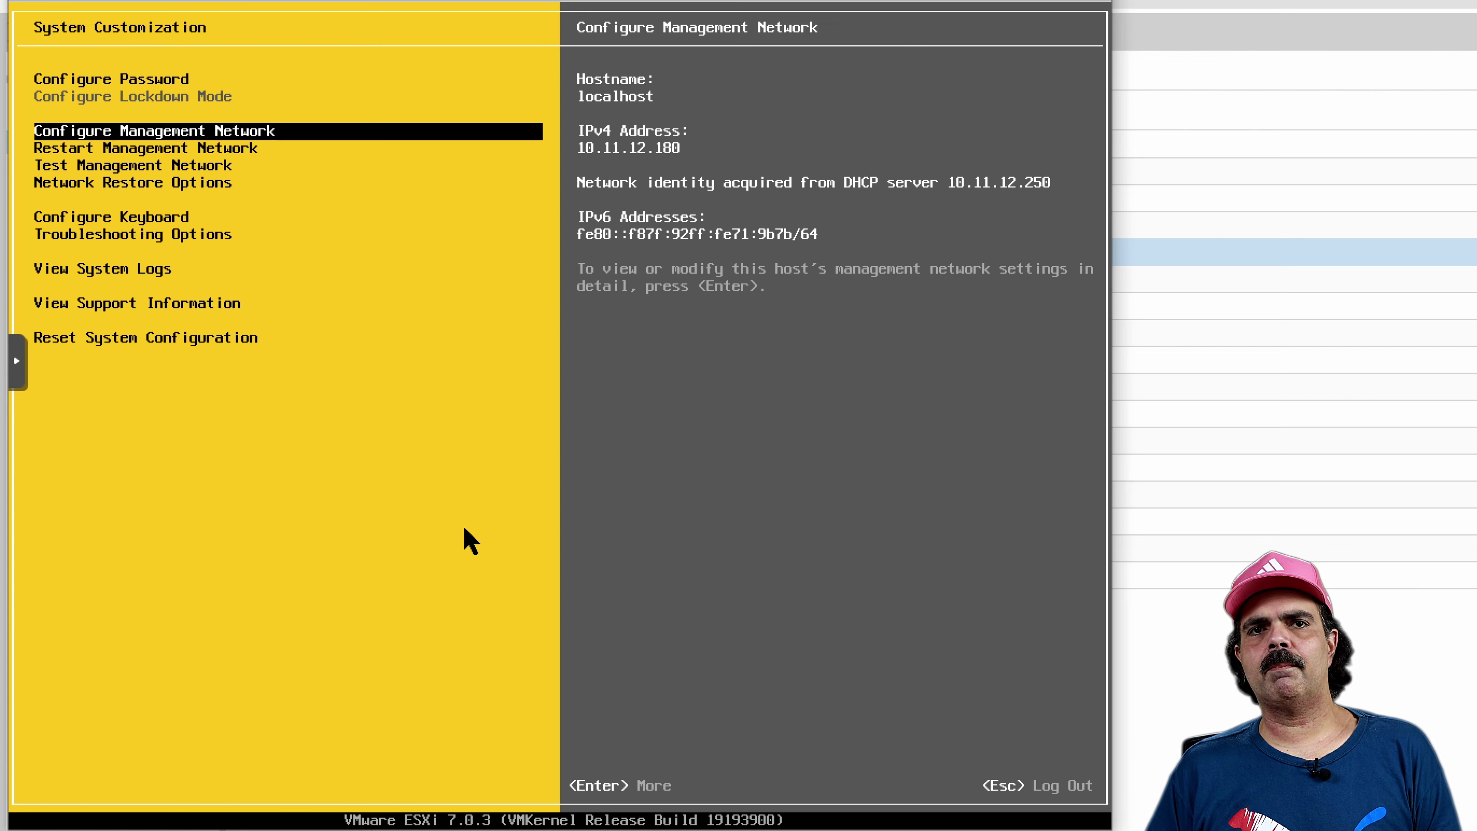
key("Up")
key("Down")
key("Down")
key("Down")
key("Down")
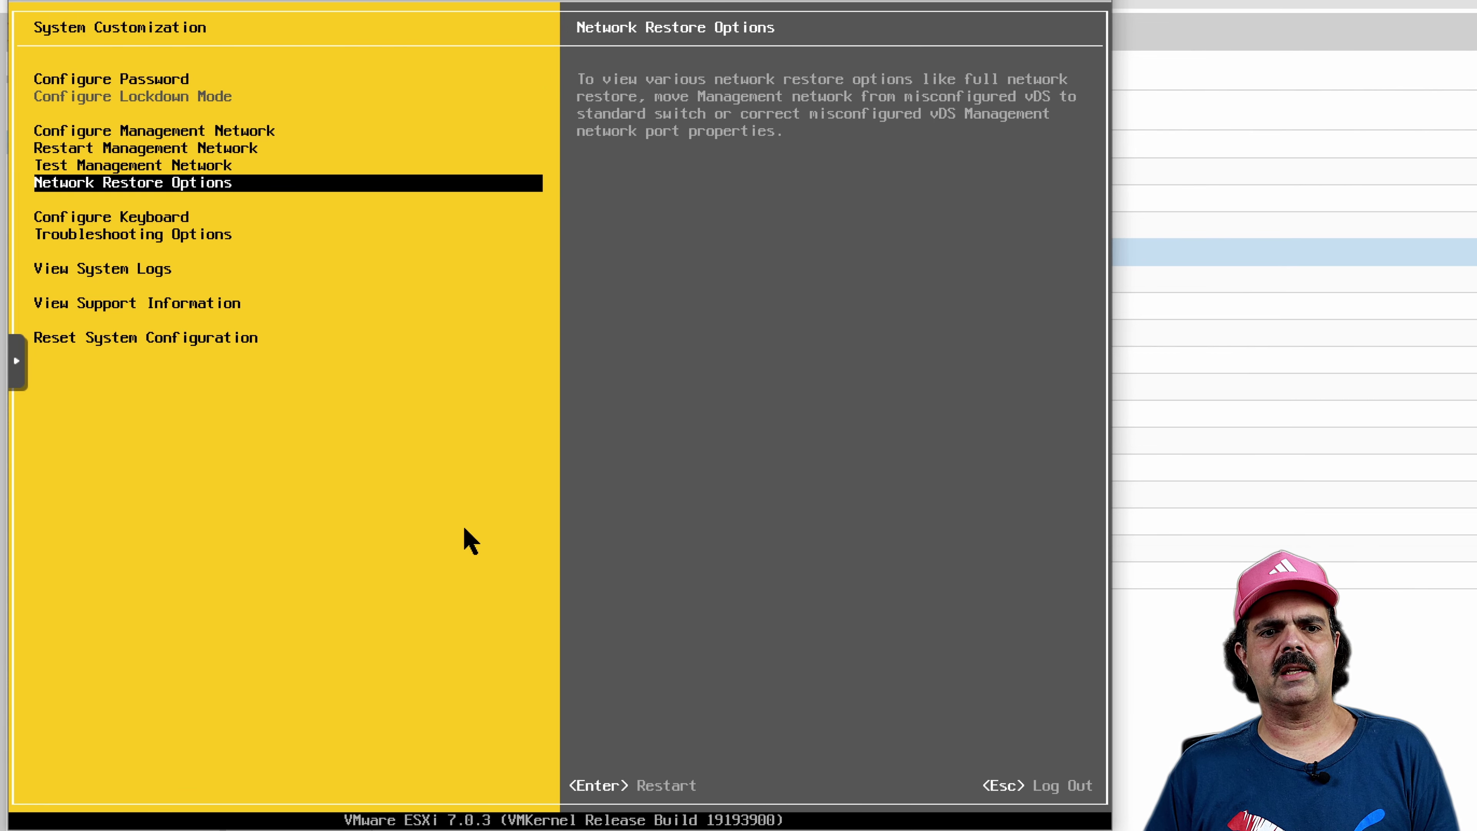
key("Up")
key("Up")
key("Up")
key("Up")
key("Down")
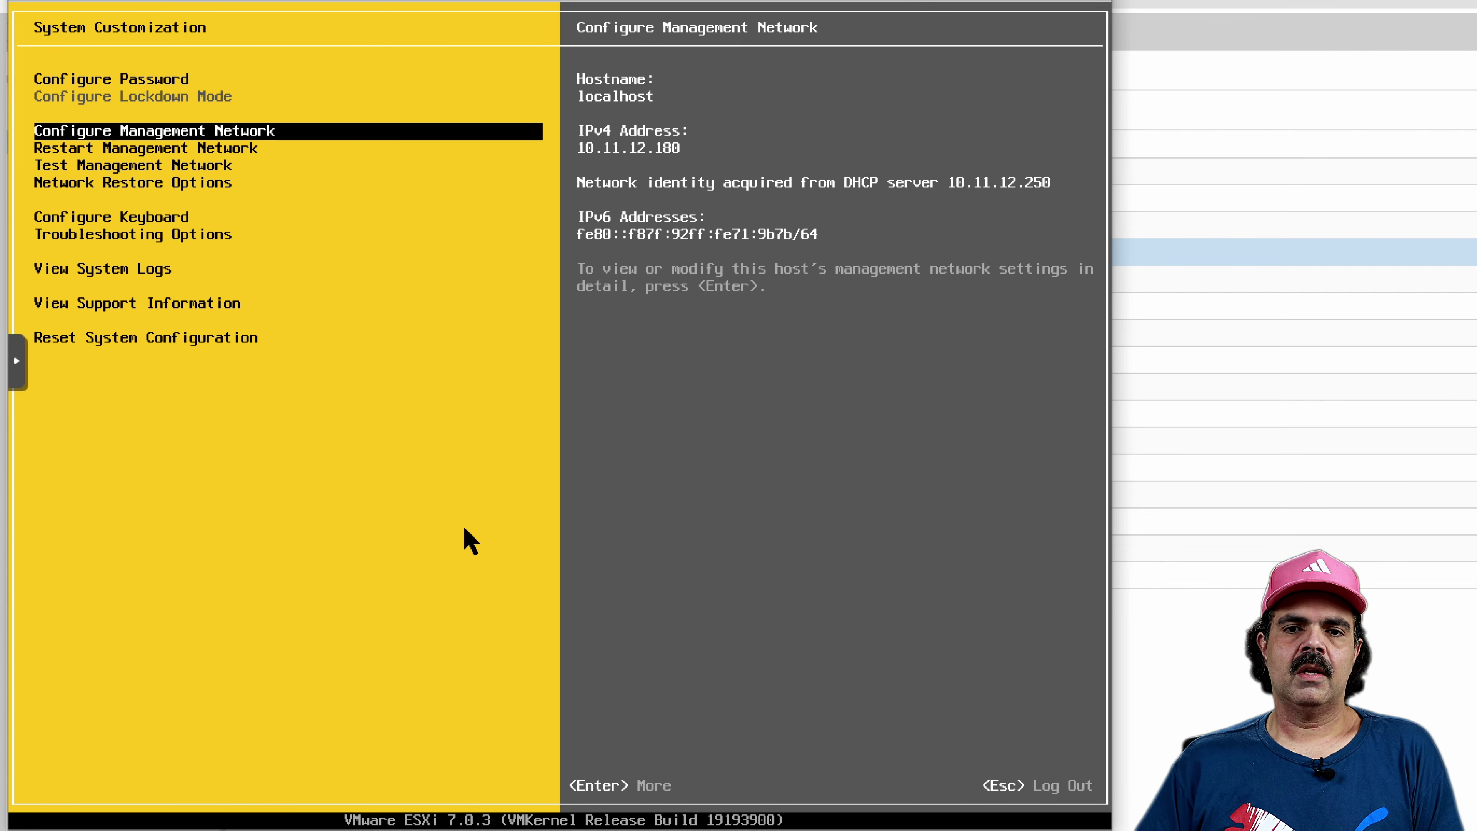
key("Escape")
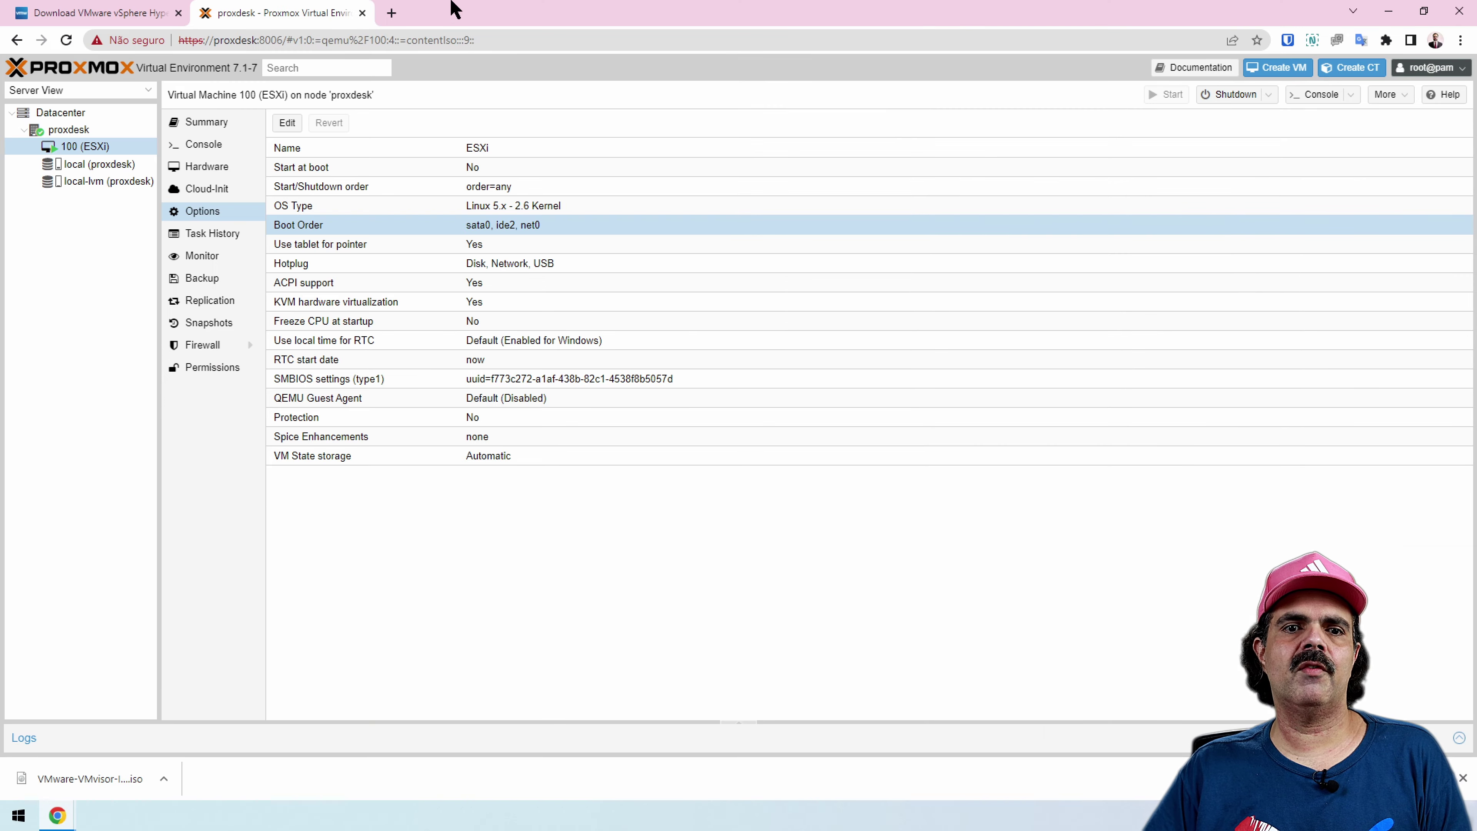
left_click(389, 12)
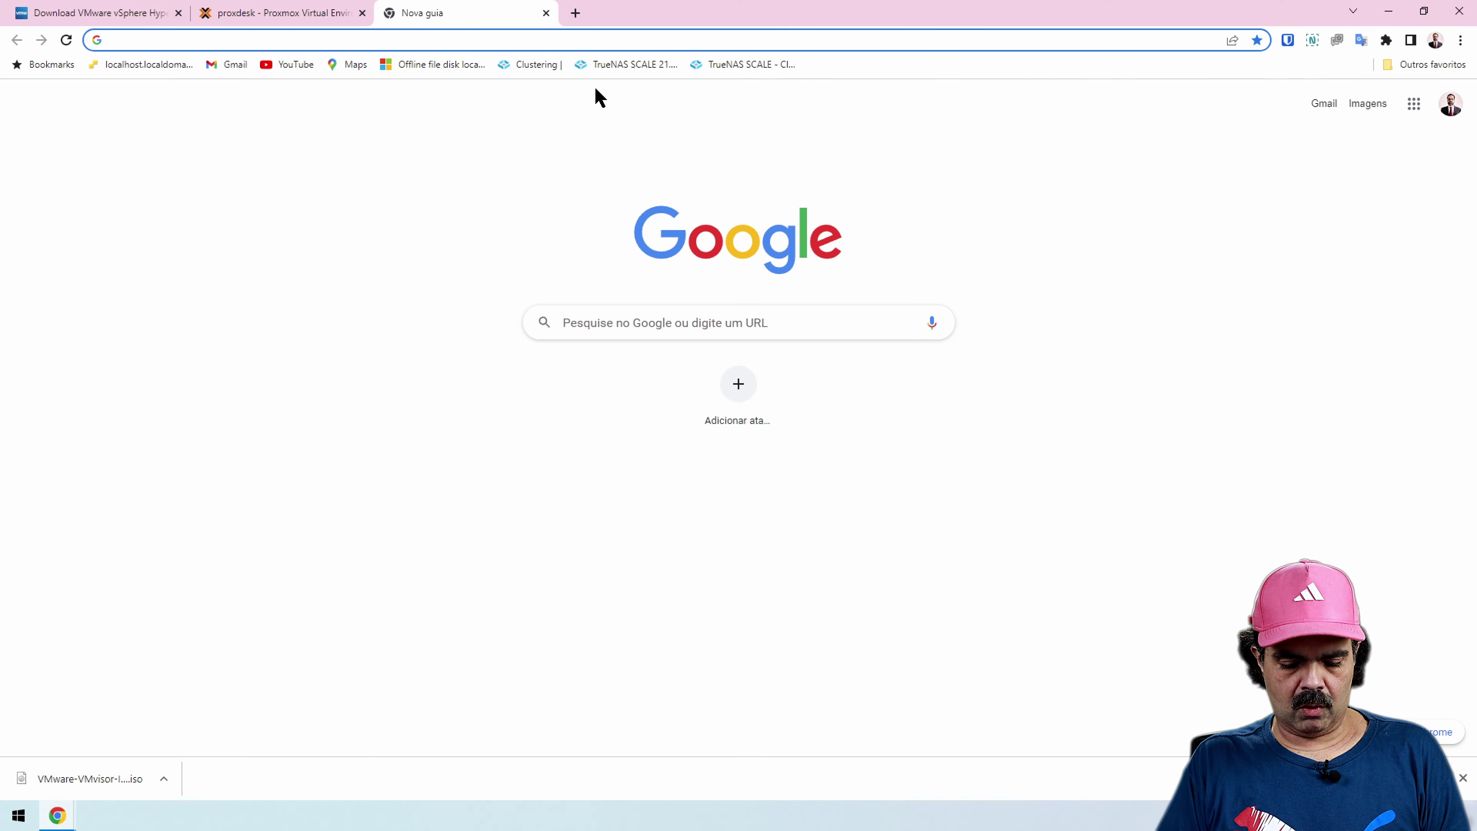
type("https:/")
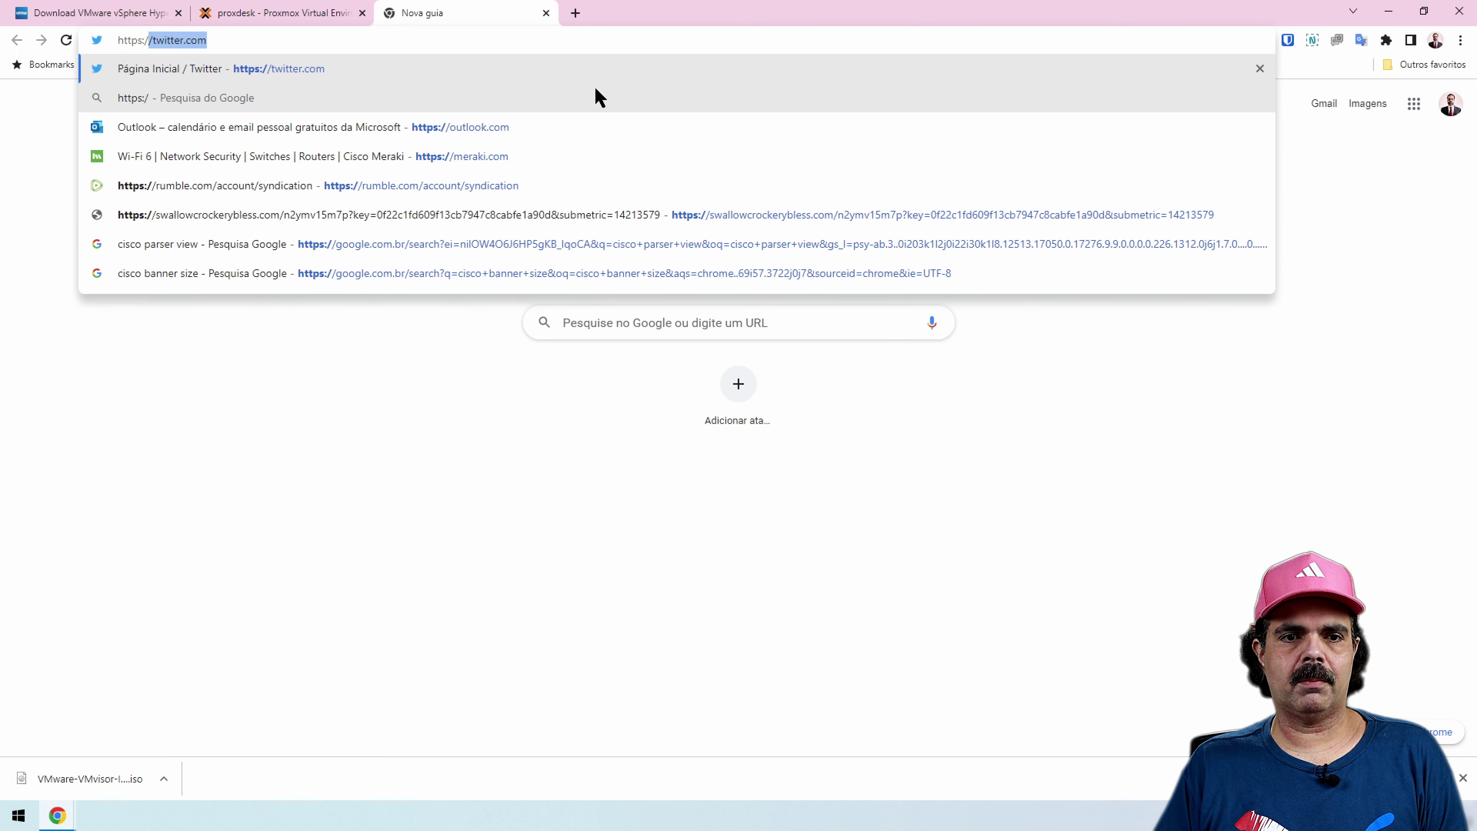
type("/10.11.12.")
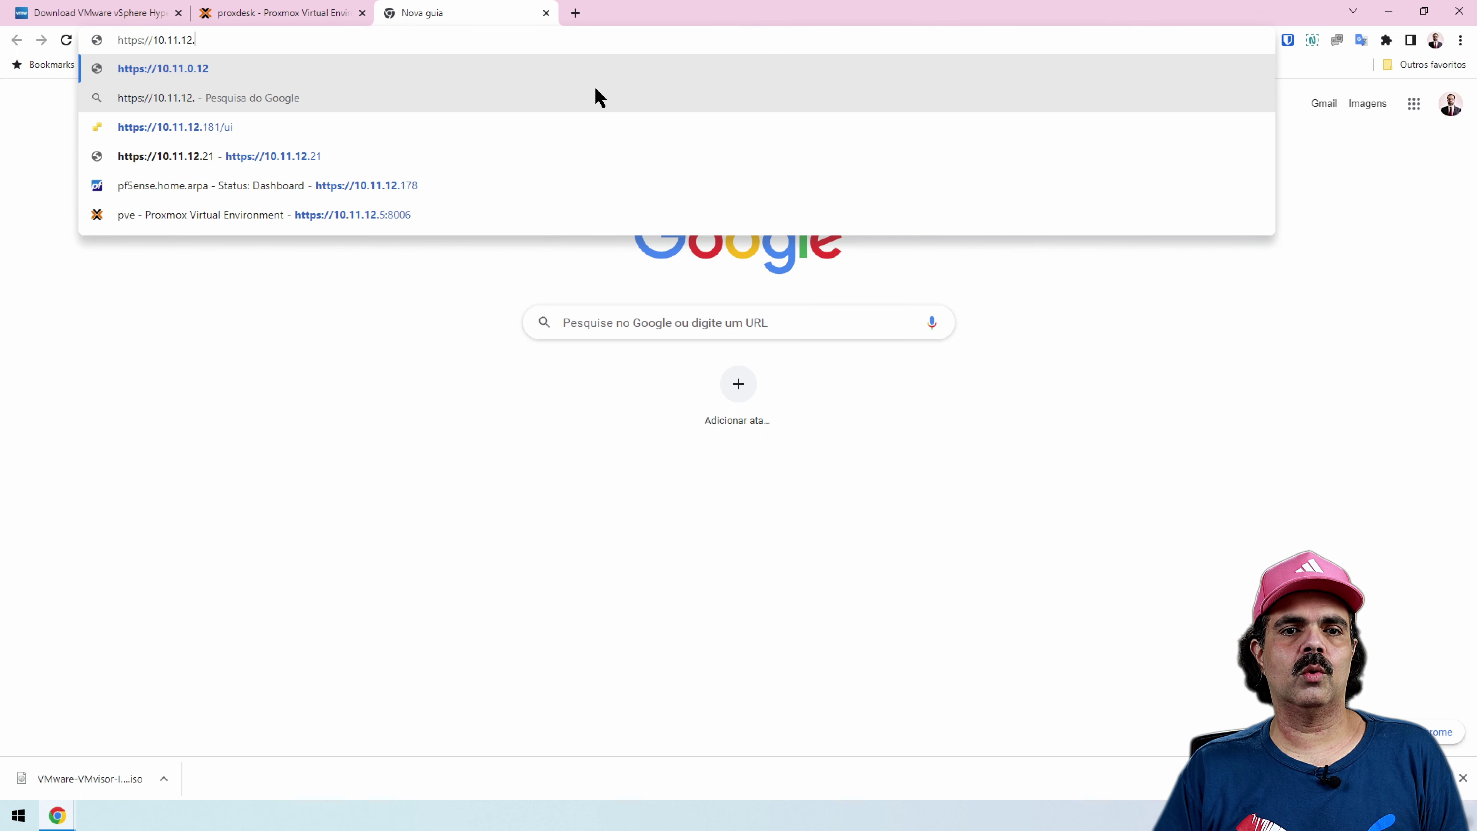
type("180/ui")
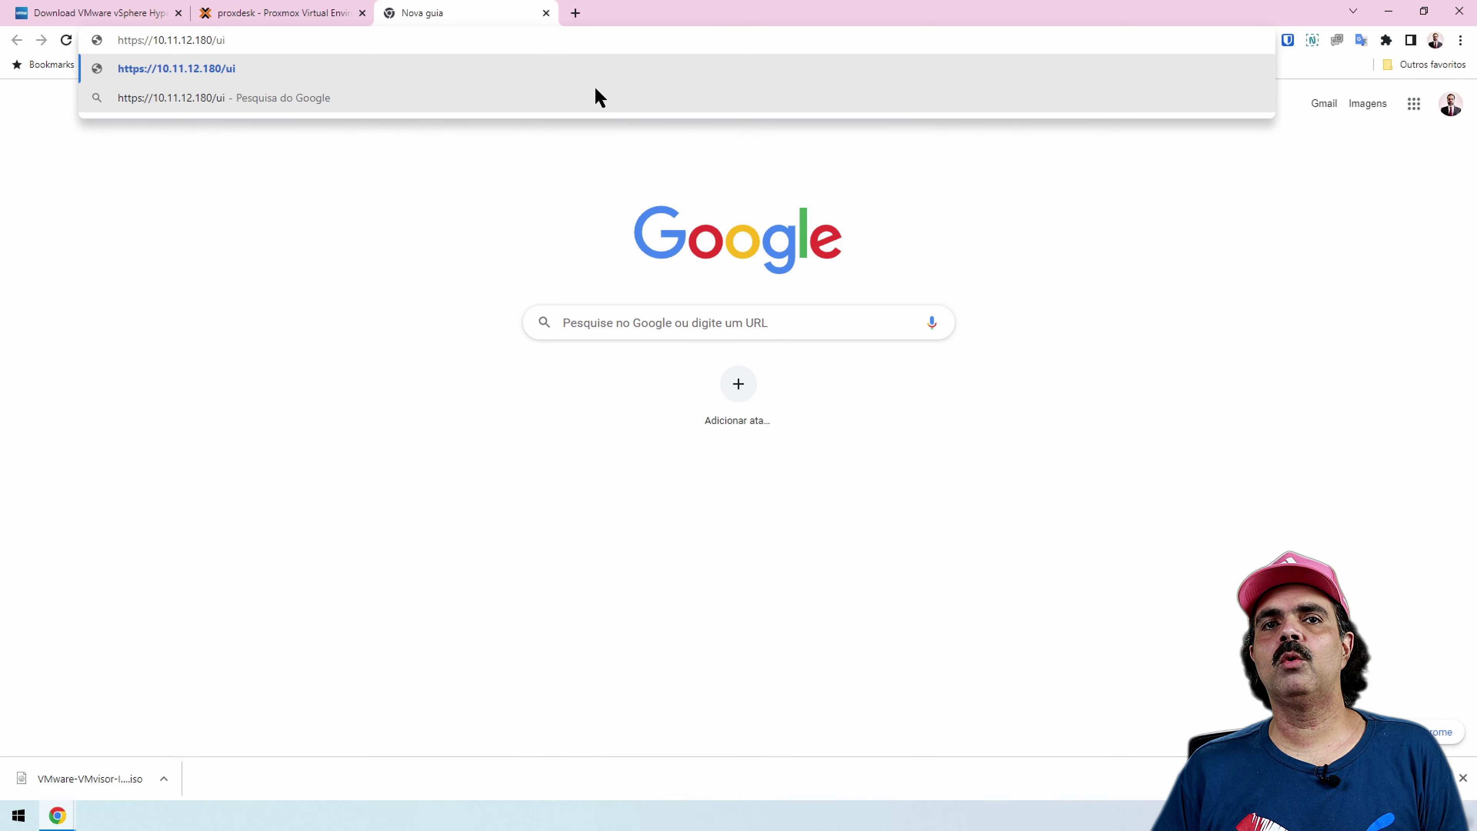
key("Return")
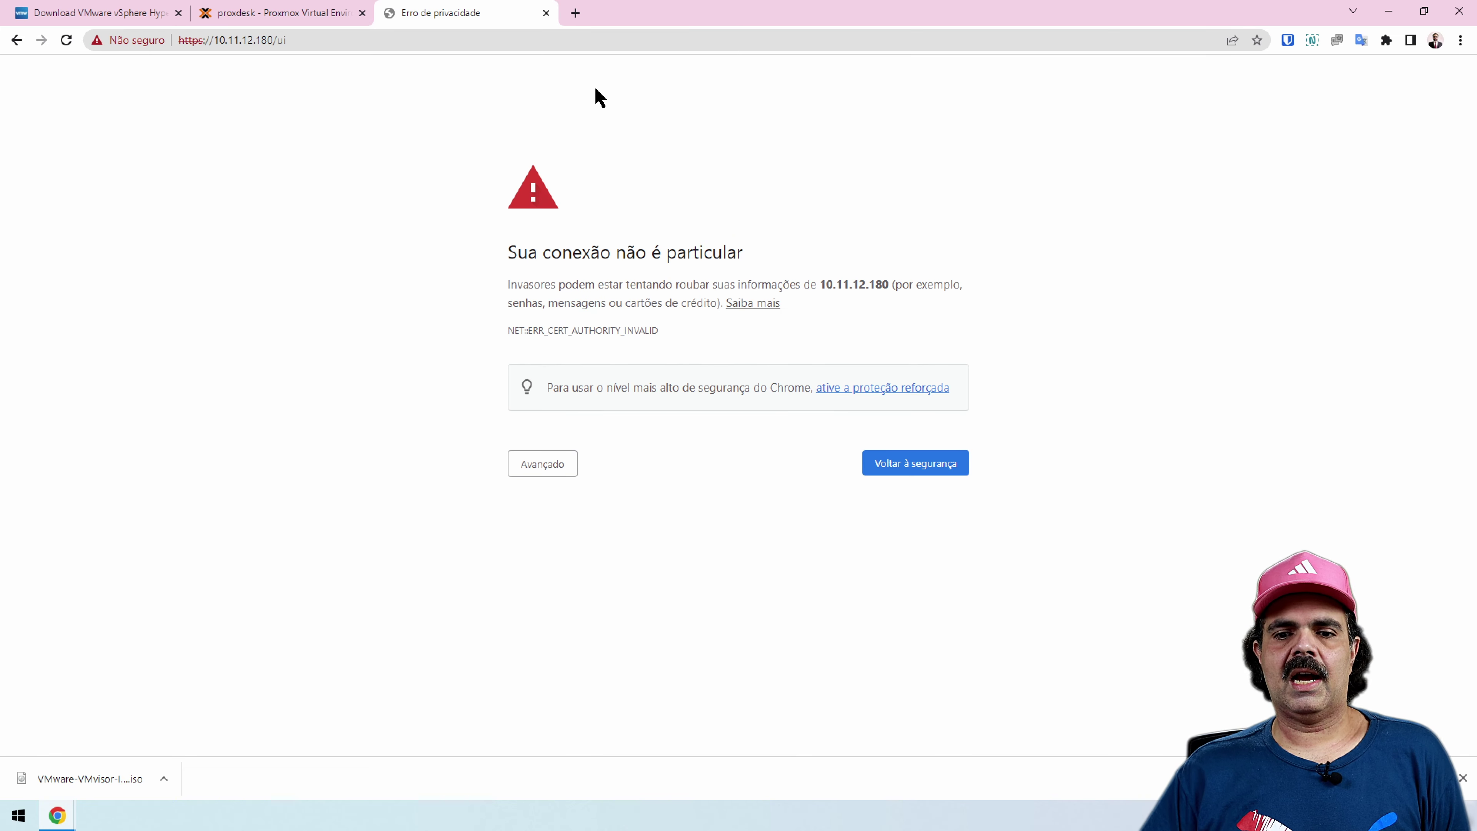
left_click(535, 469)
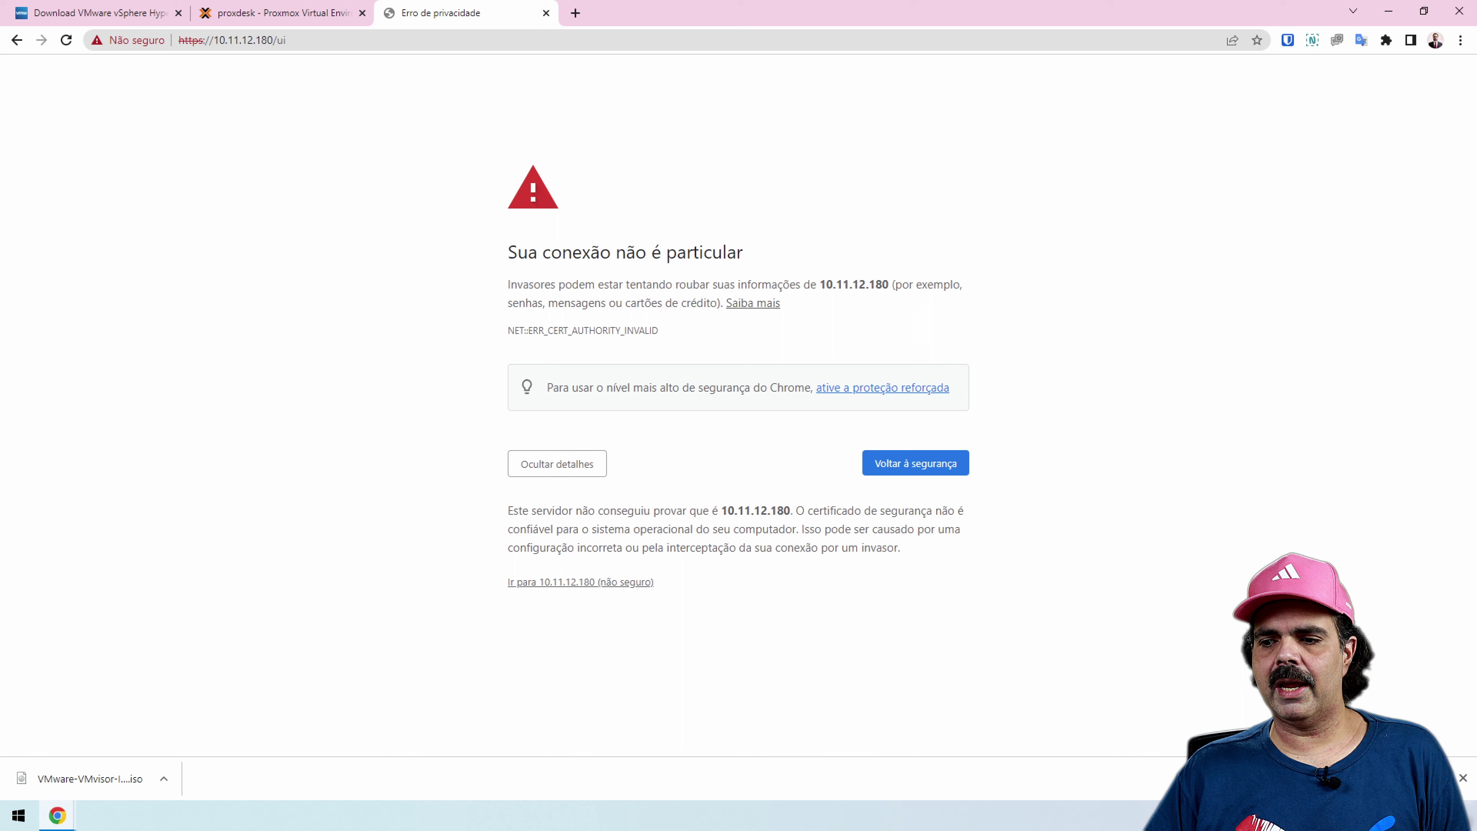
left_click(1463, 778)
left_click(573, 582)
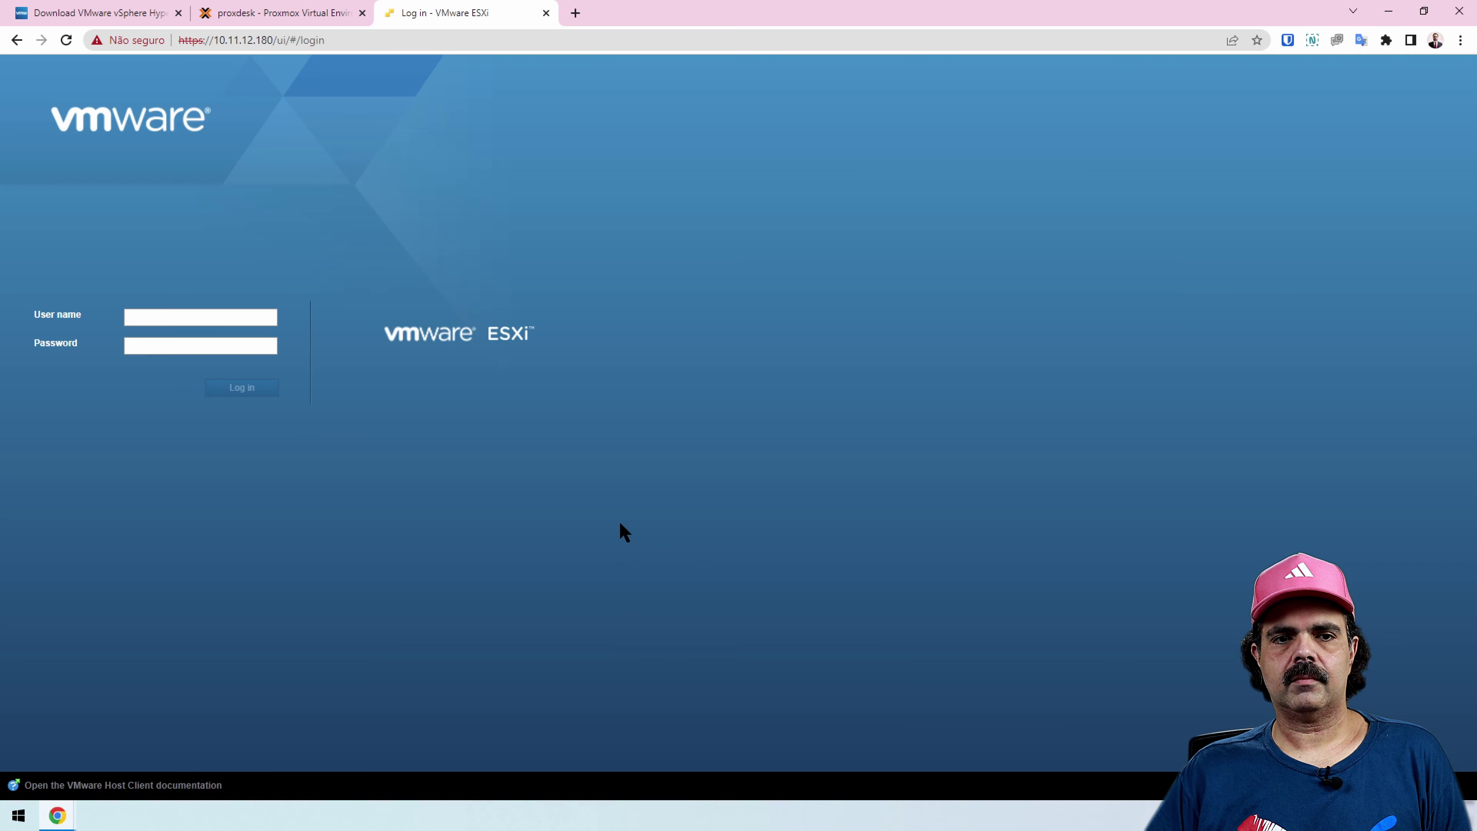
Log in as root, dismiss the save-password bar and close the CEIP prompt
left_click(177, 321)
type("root")
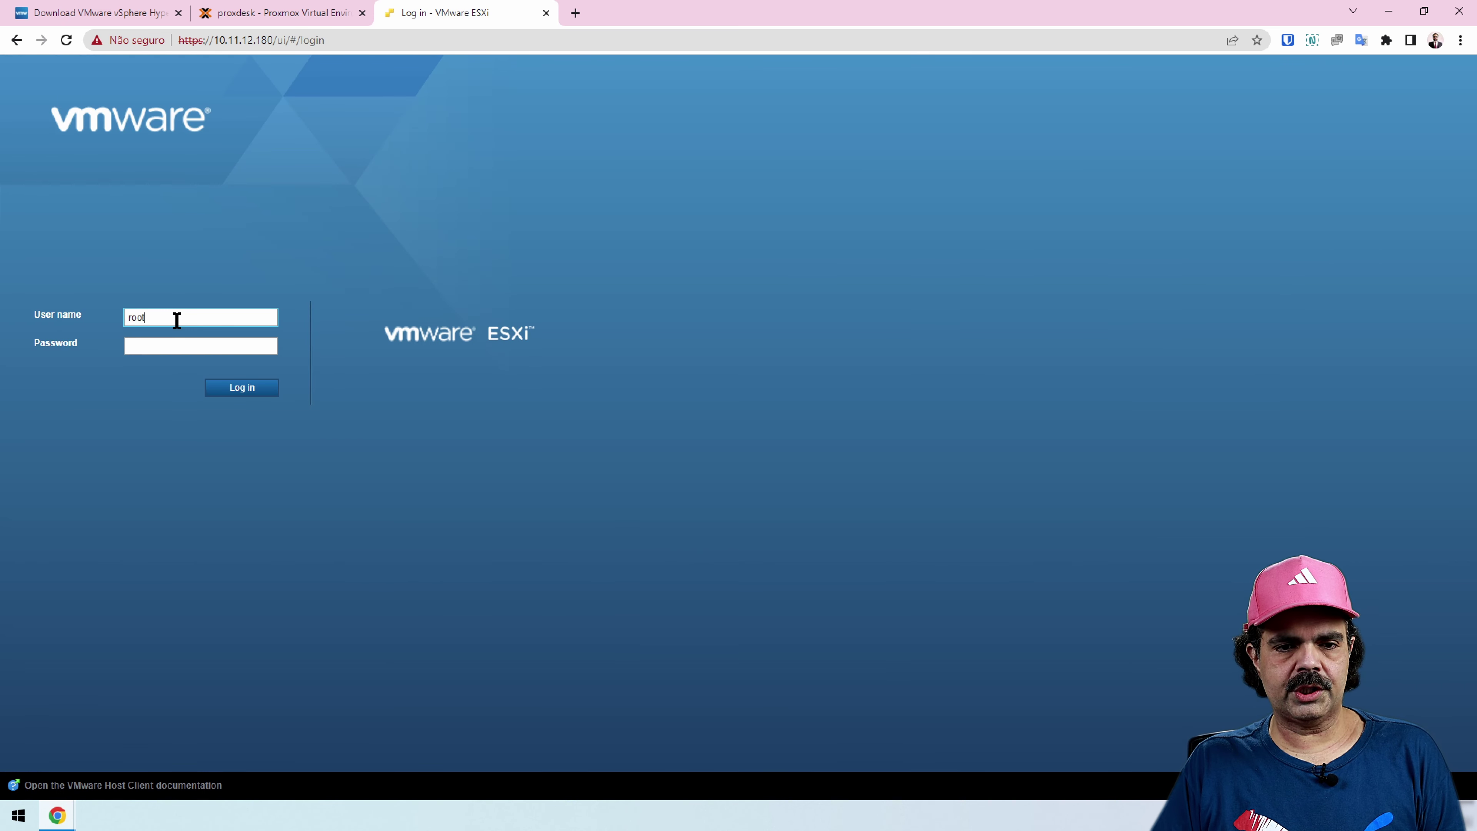
key("Tab")
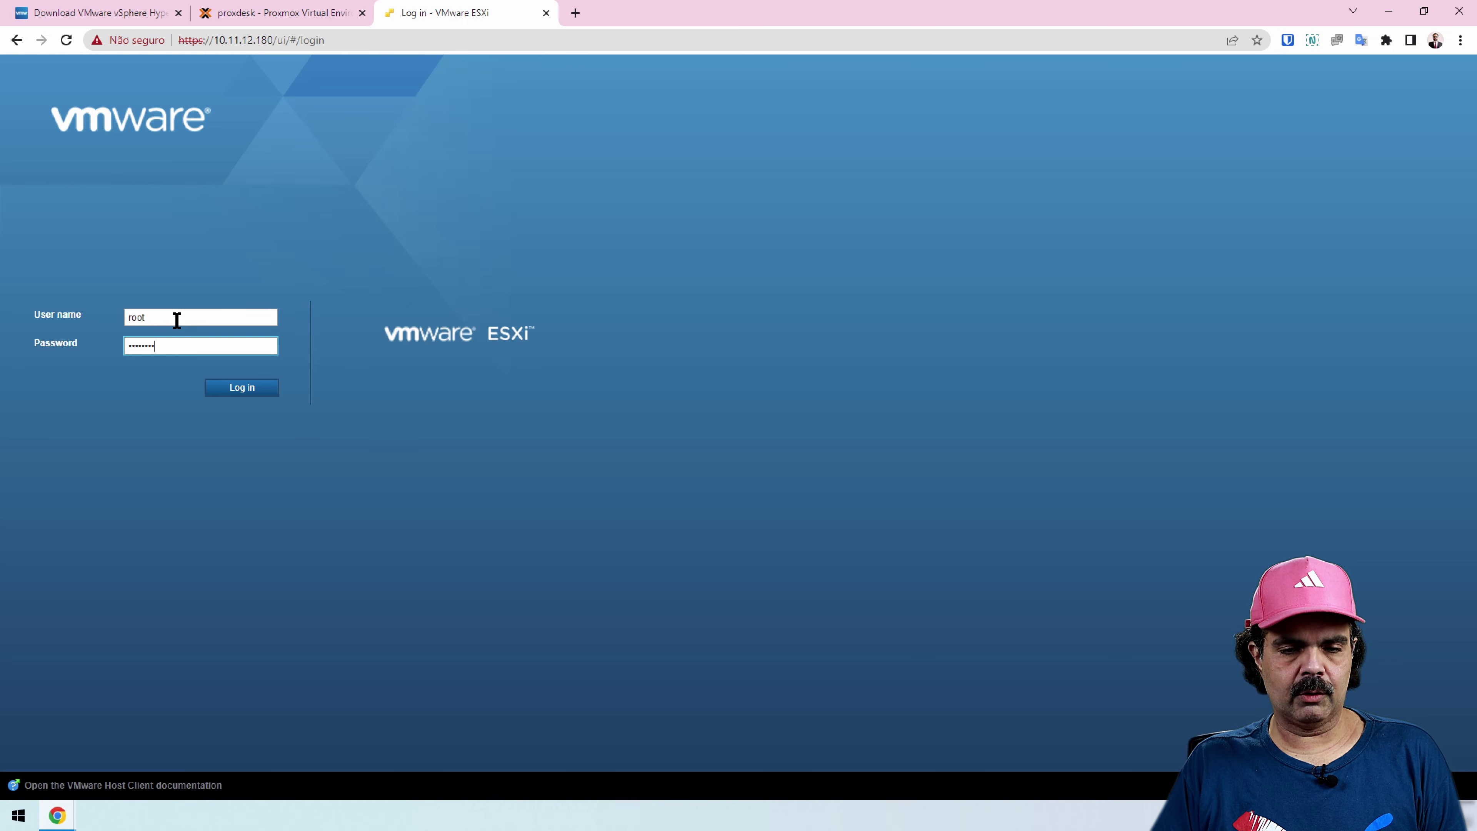
key("Return")
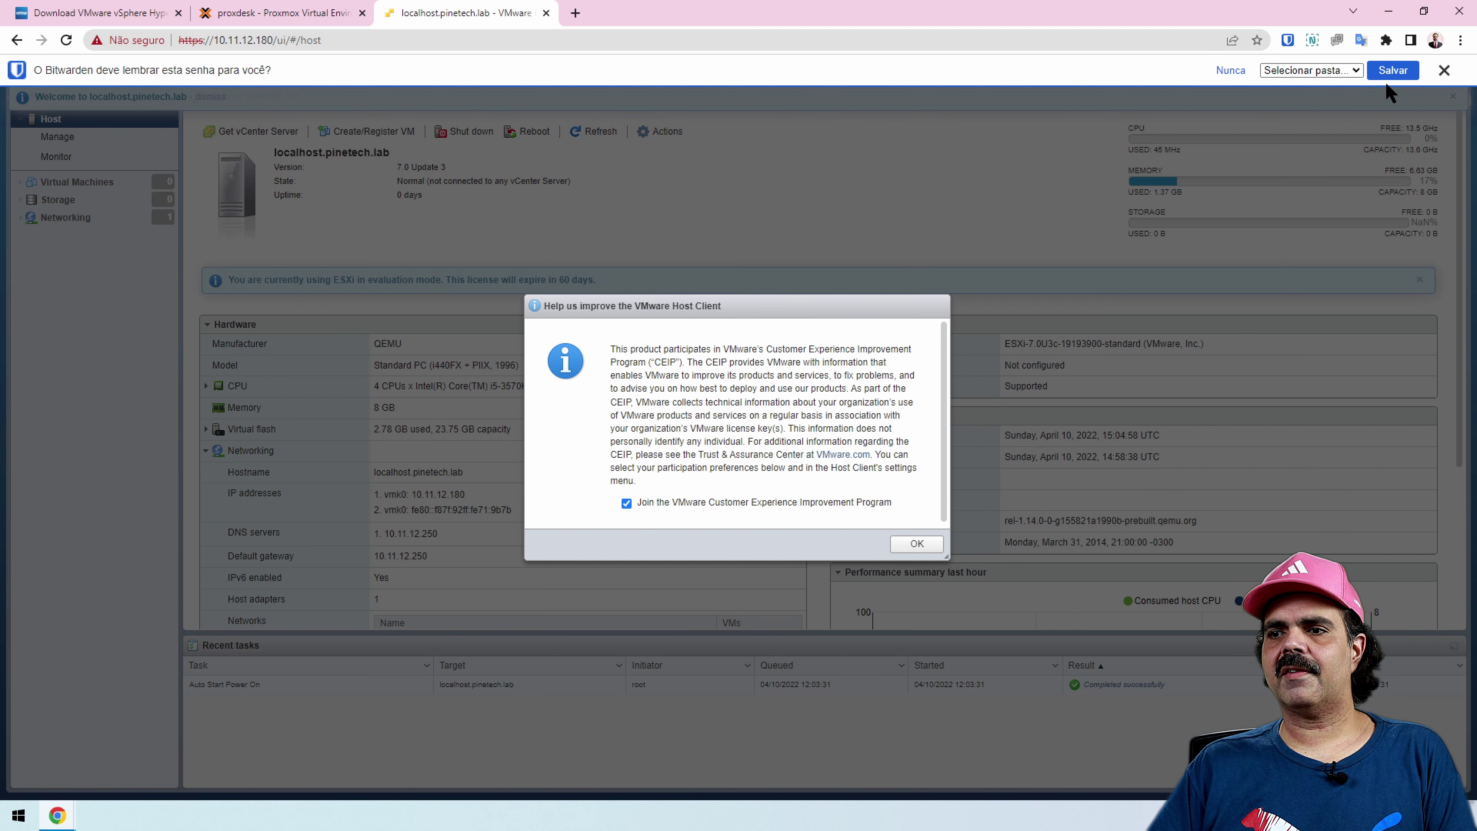
left_click(1444, 69)
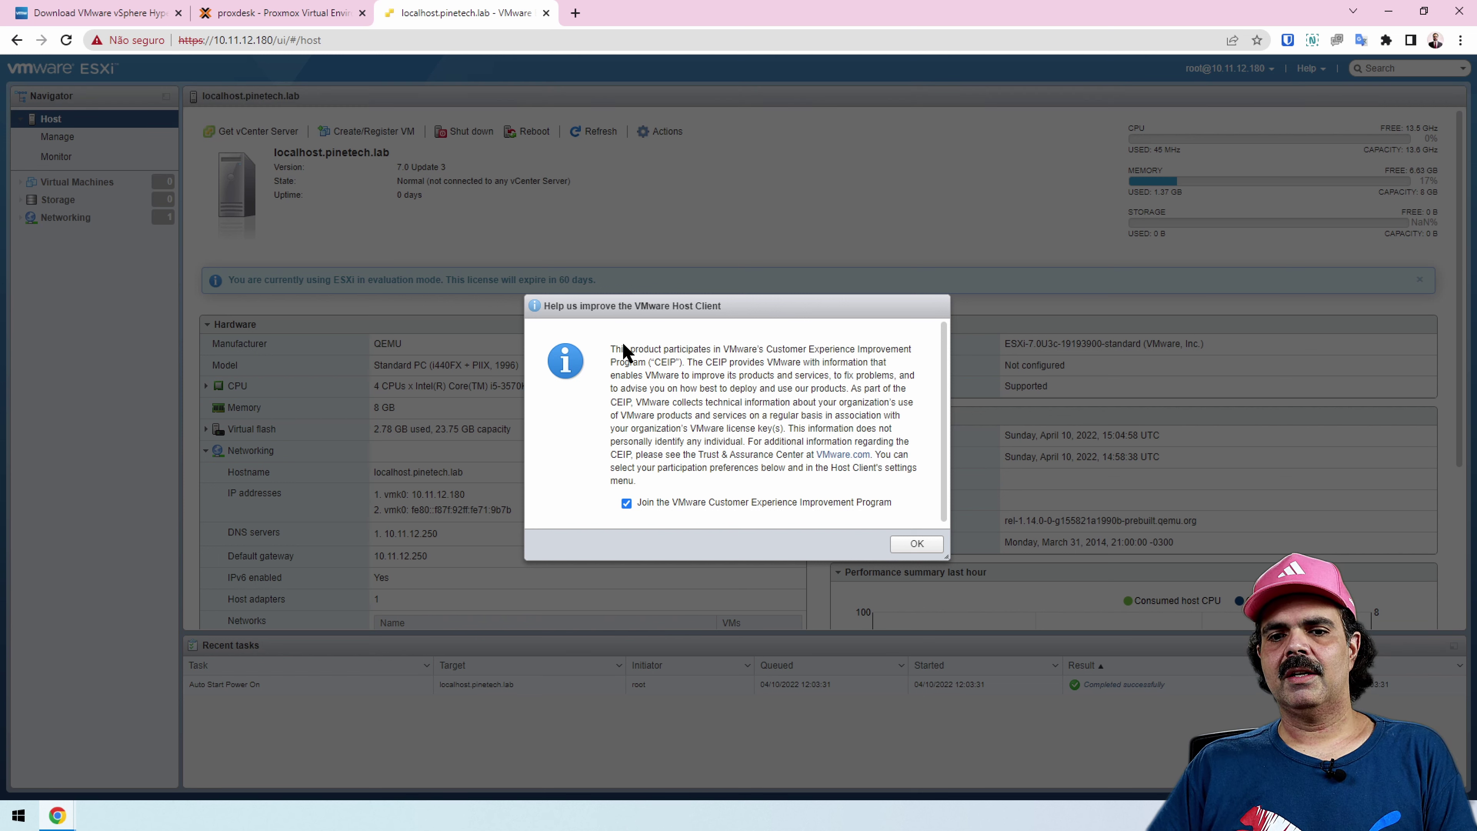
left_click(919, 545)
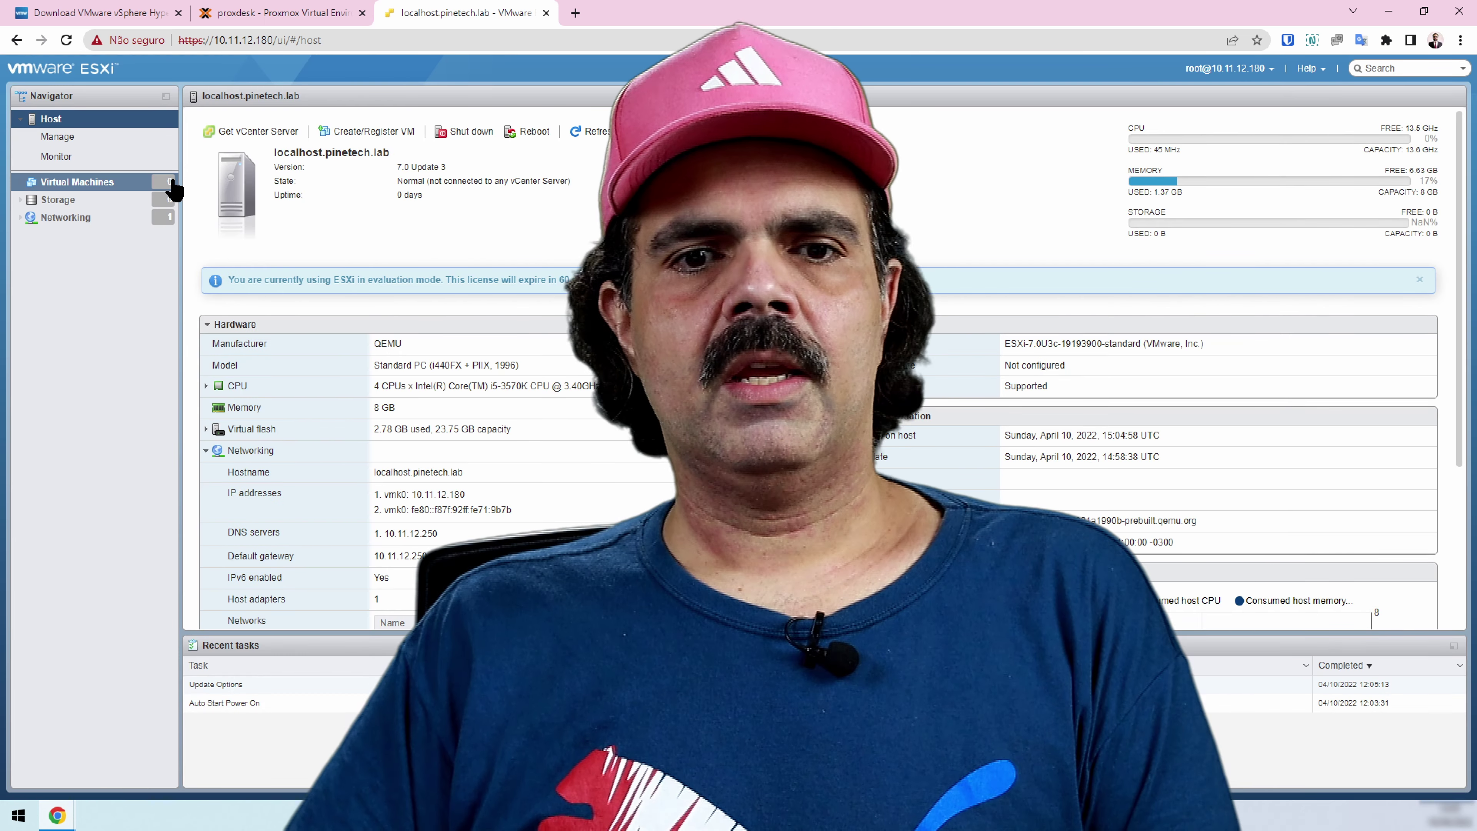